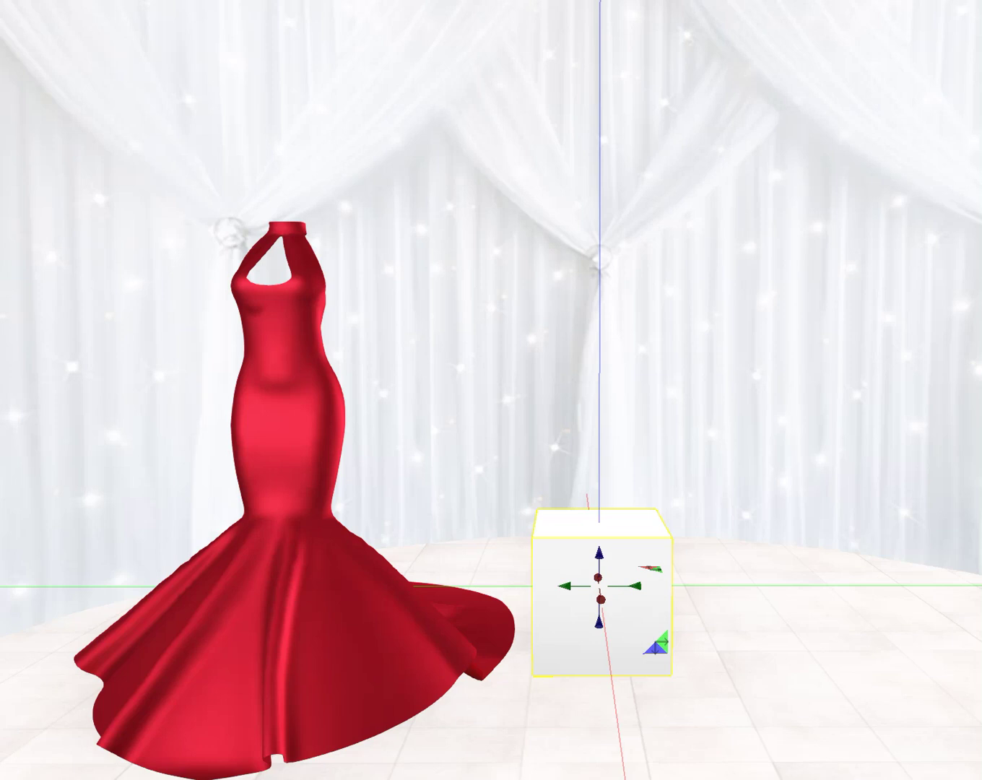
Step: Put the Product License and !xChanger HUD script from inventory into the white cube
drag(981, 207, 778, 81)
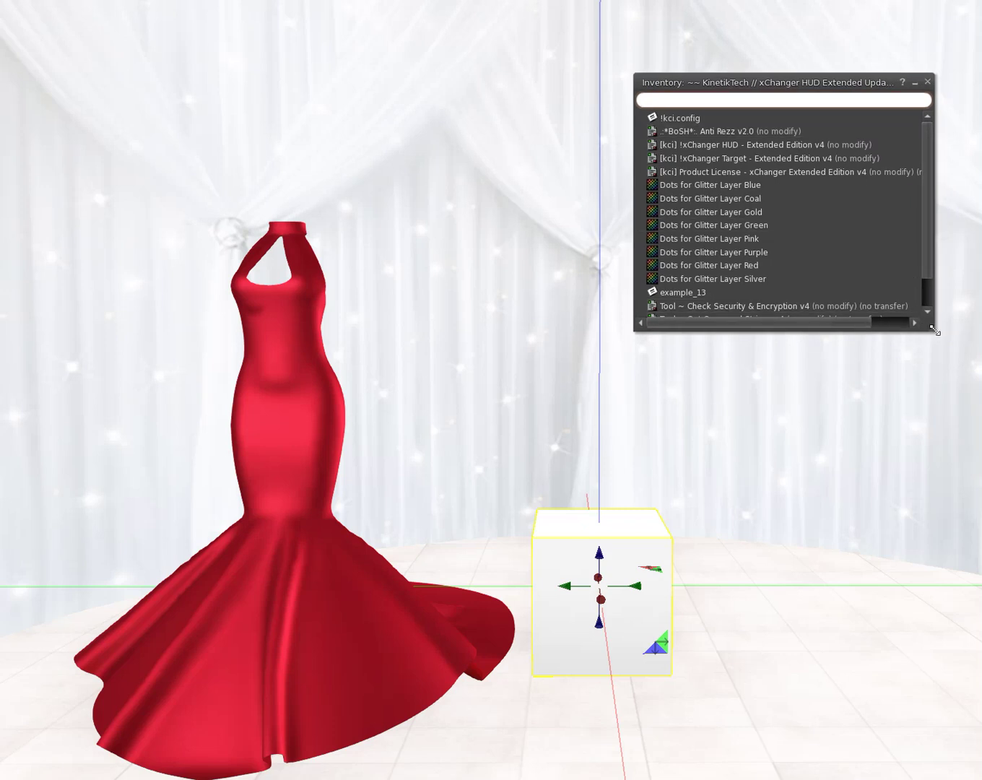
drag(934, 331, 965, 414)
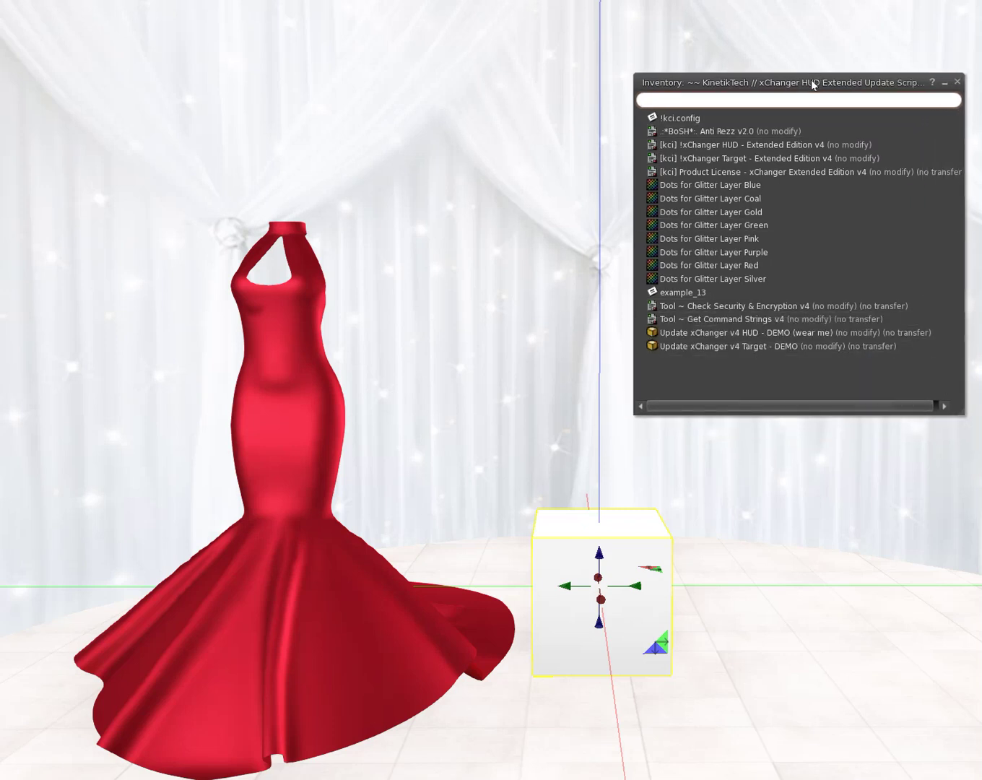
drag(812, 83, 814, 71)
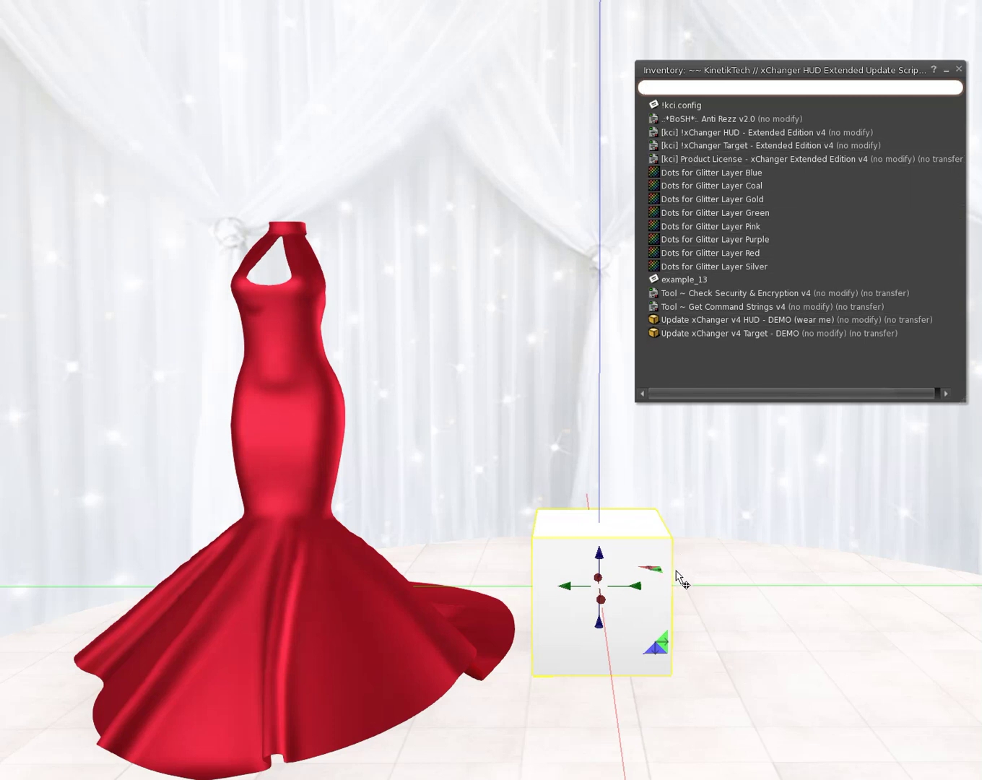
click(735, 156)
drag(734, 157, 607, 579)
drag(738, 126, 607, 595)
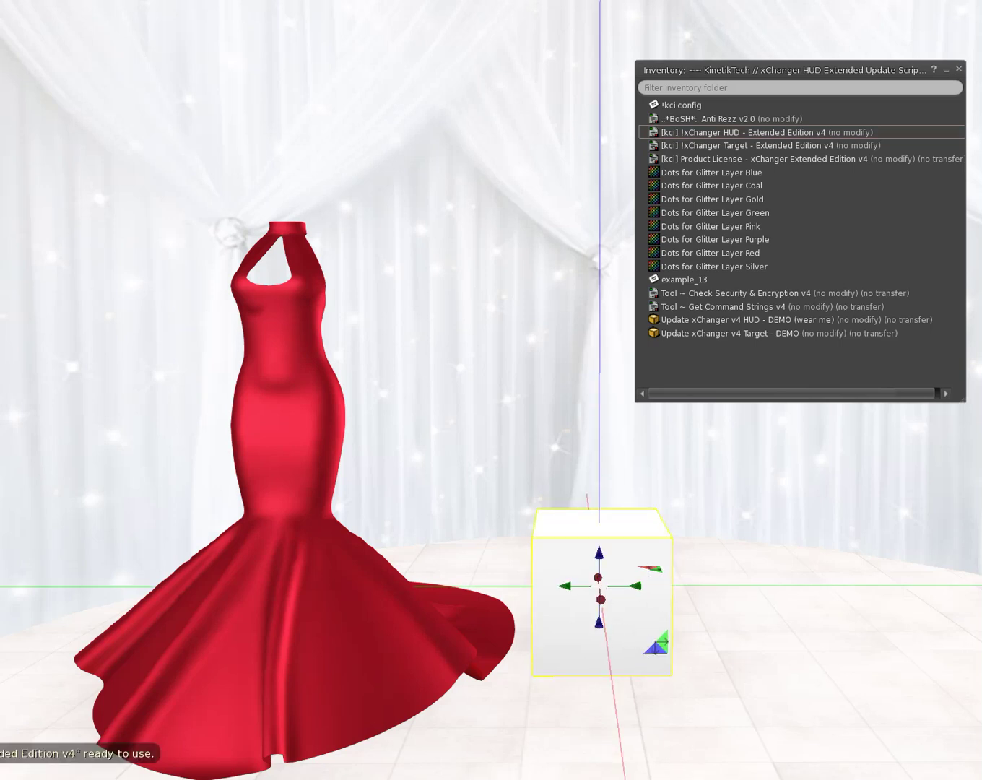
Step: Confirm the script's ready-to-use message in Nearby Chat, then slide the cube right
click(72, 753)
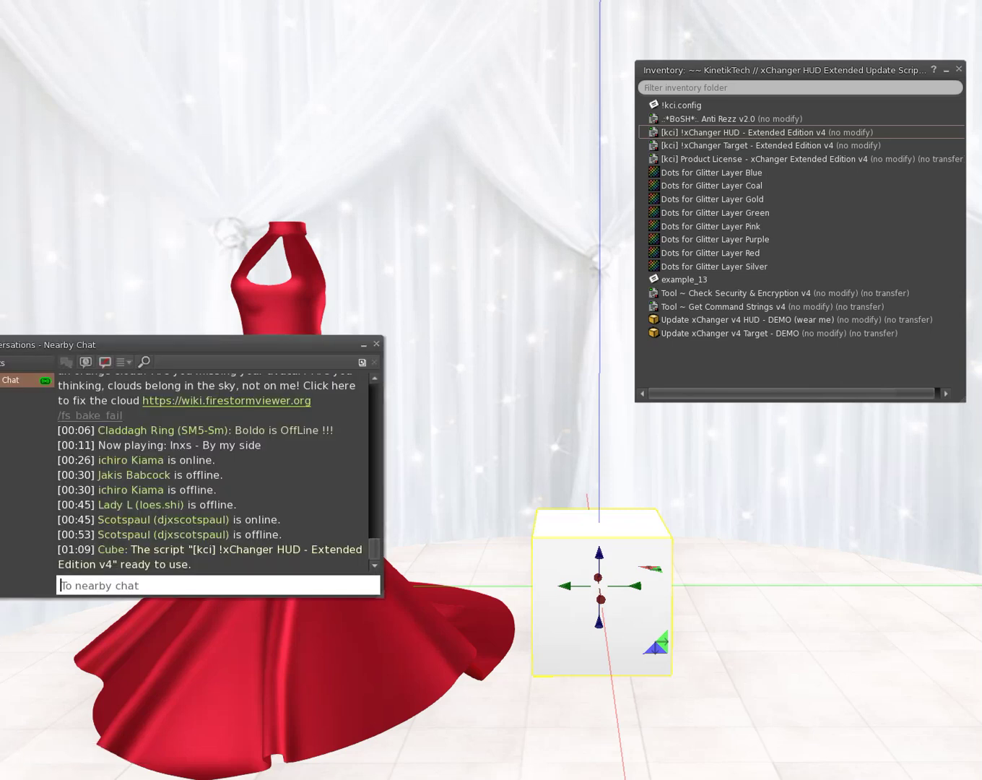
drag(203, 565, 52, 545)
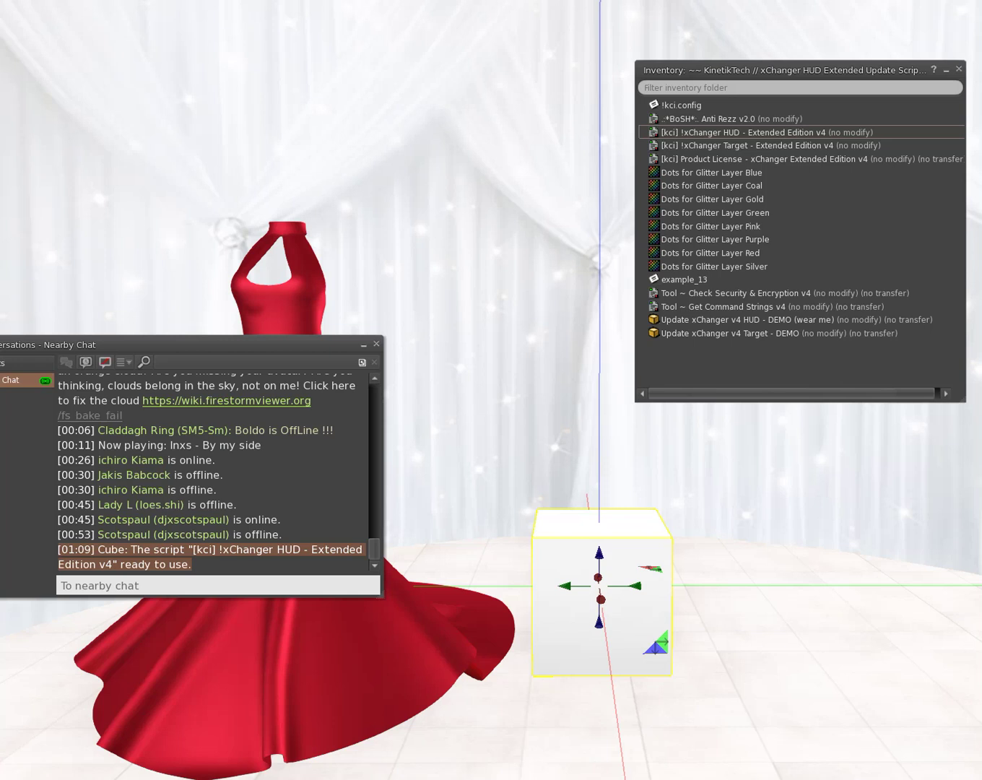
click(376, 344)
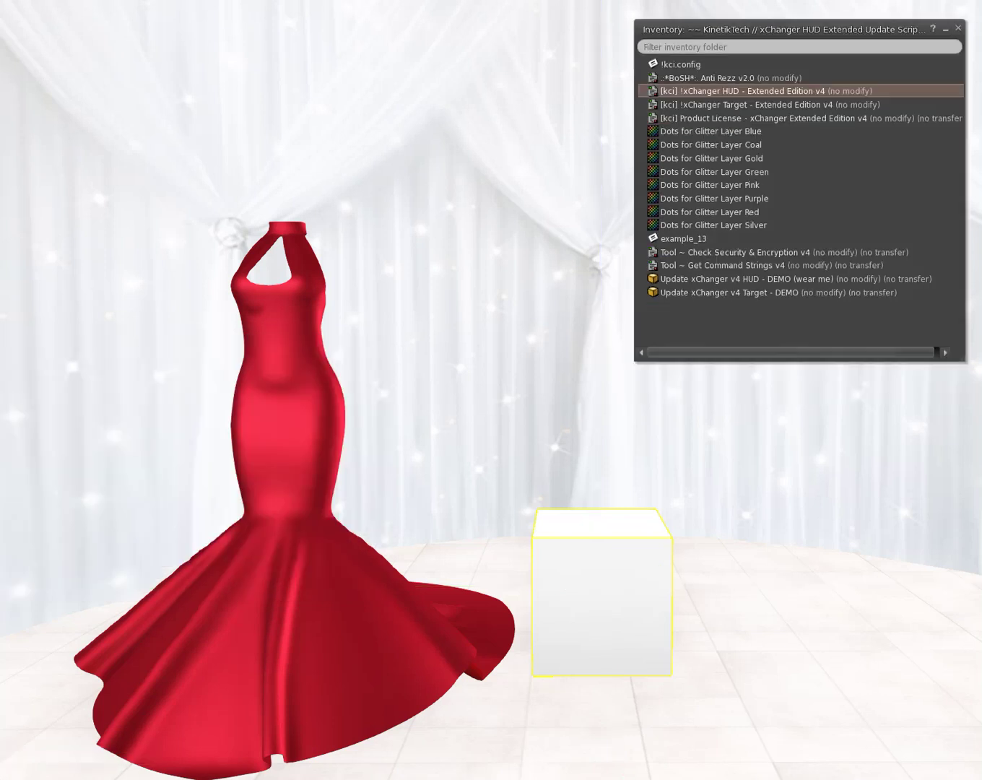
drag(619, 606, 749, 596)
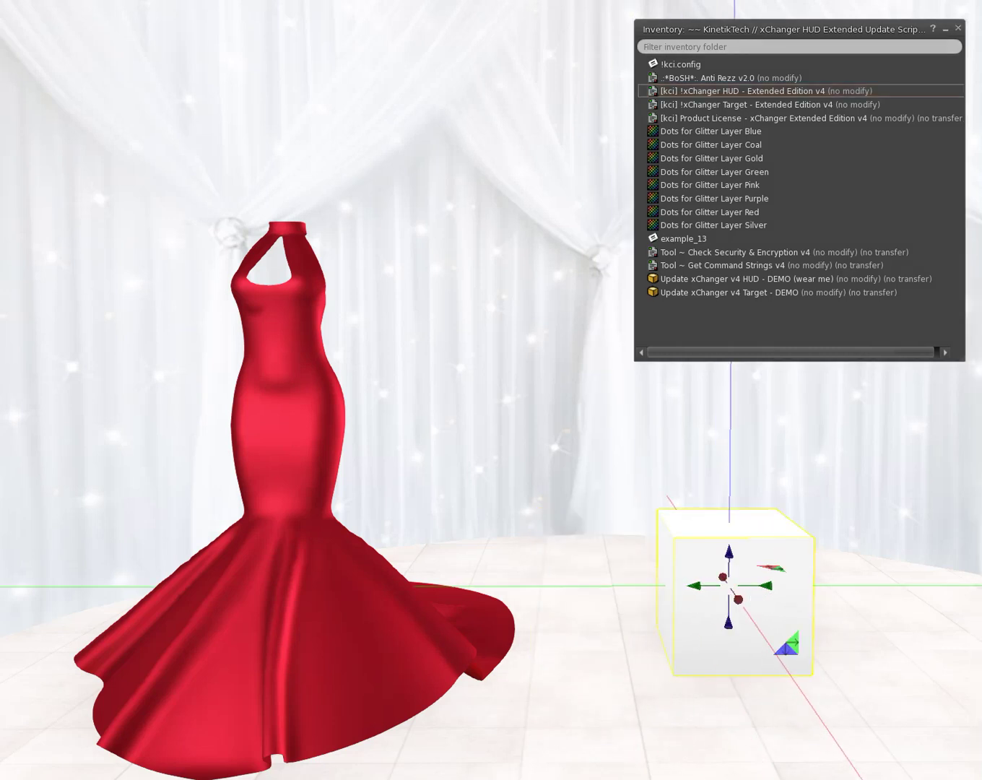
Step: Rez a new cube on the floor with the Build Create tool
key(ctrl+b)
drag(937, 135, 775, 36)
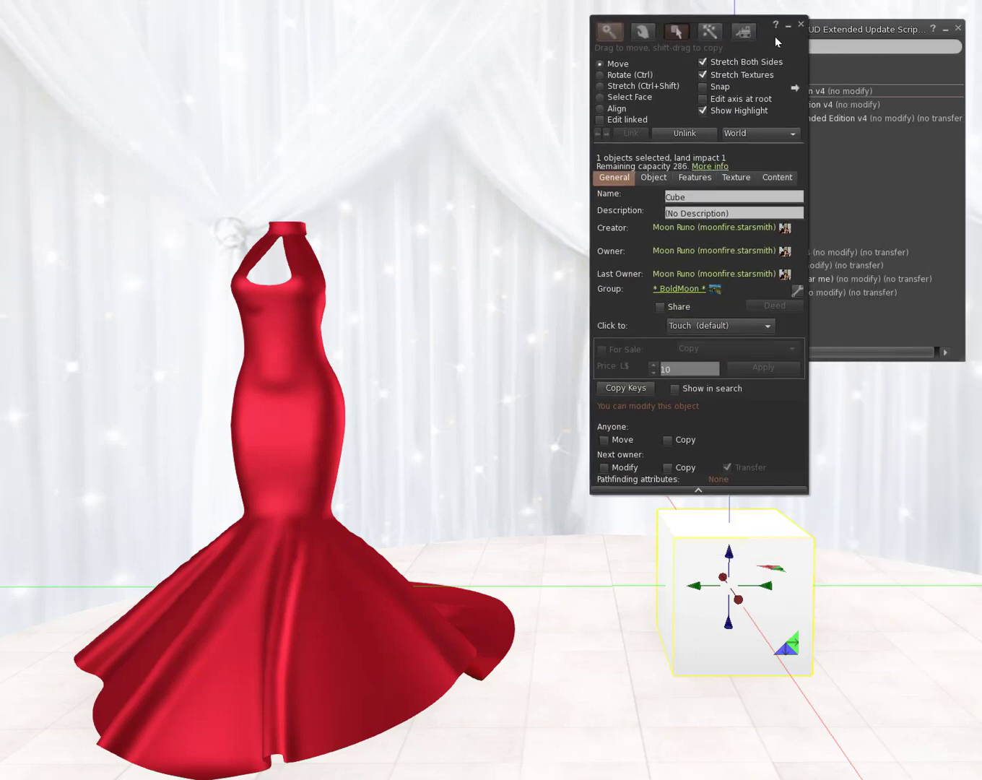
click(277, 572)
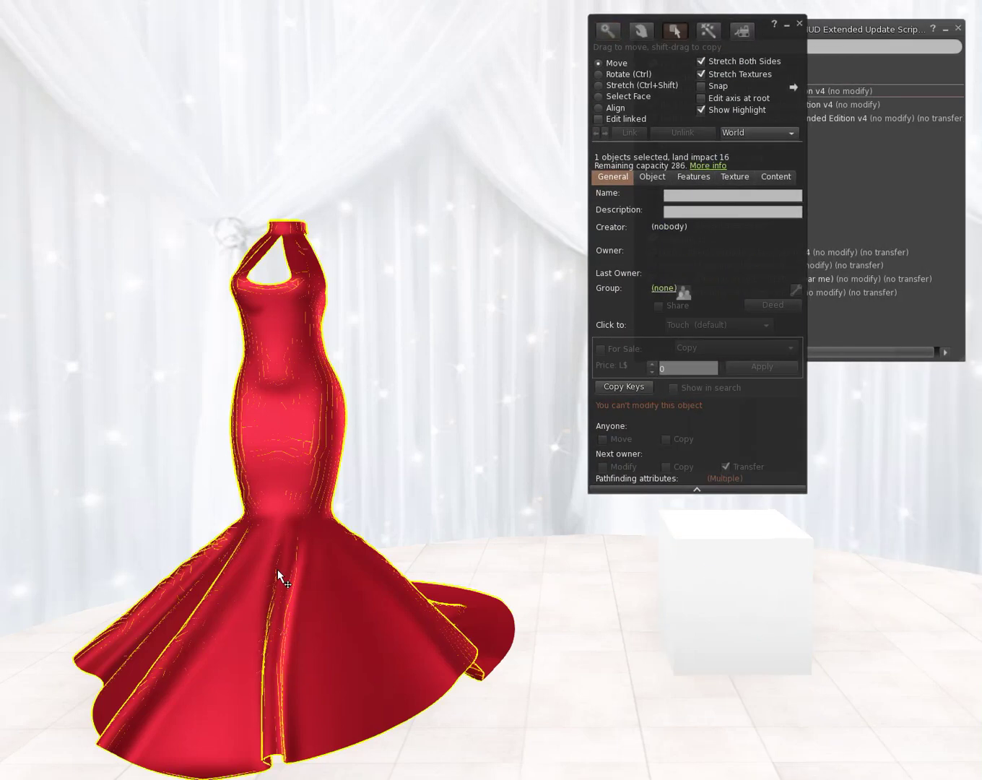
click(708, 31)
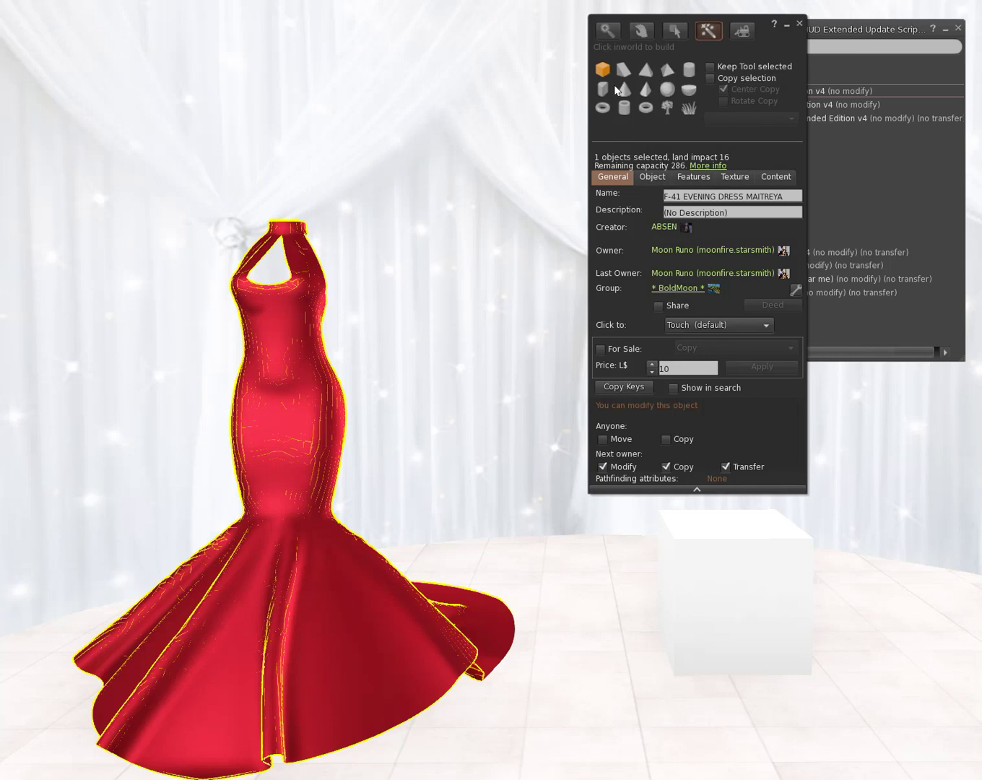
click(567, 681)
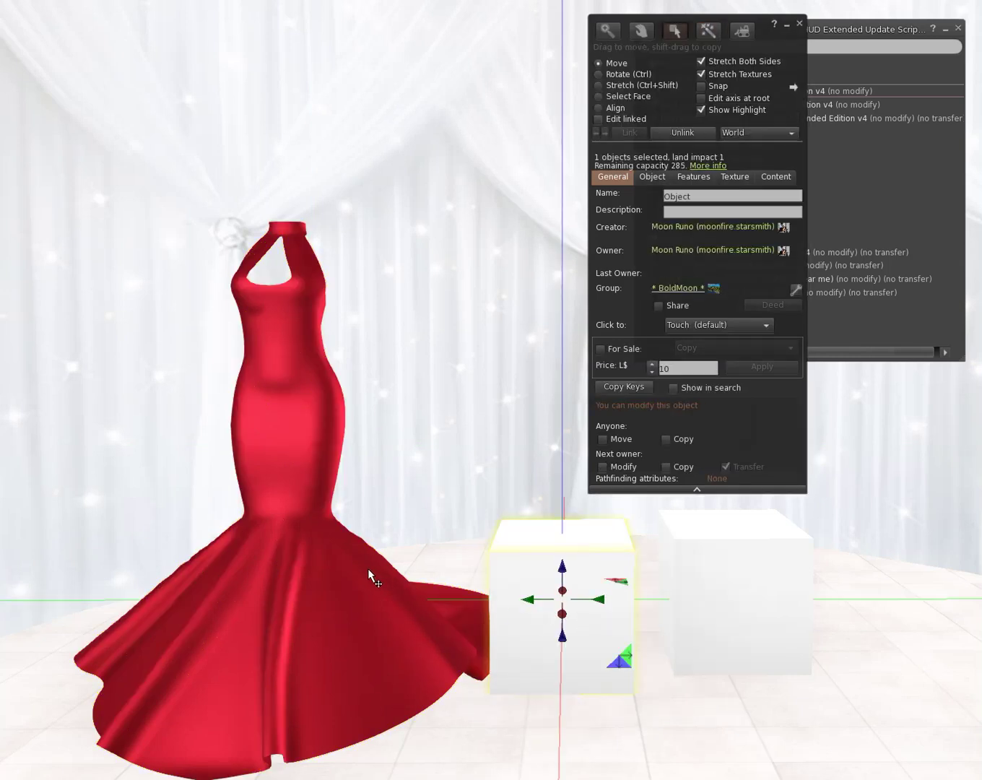
Step: Copy the dress position (160.867, 123.662, 3498.45) and paste it into the new box
click(318, 575)
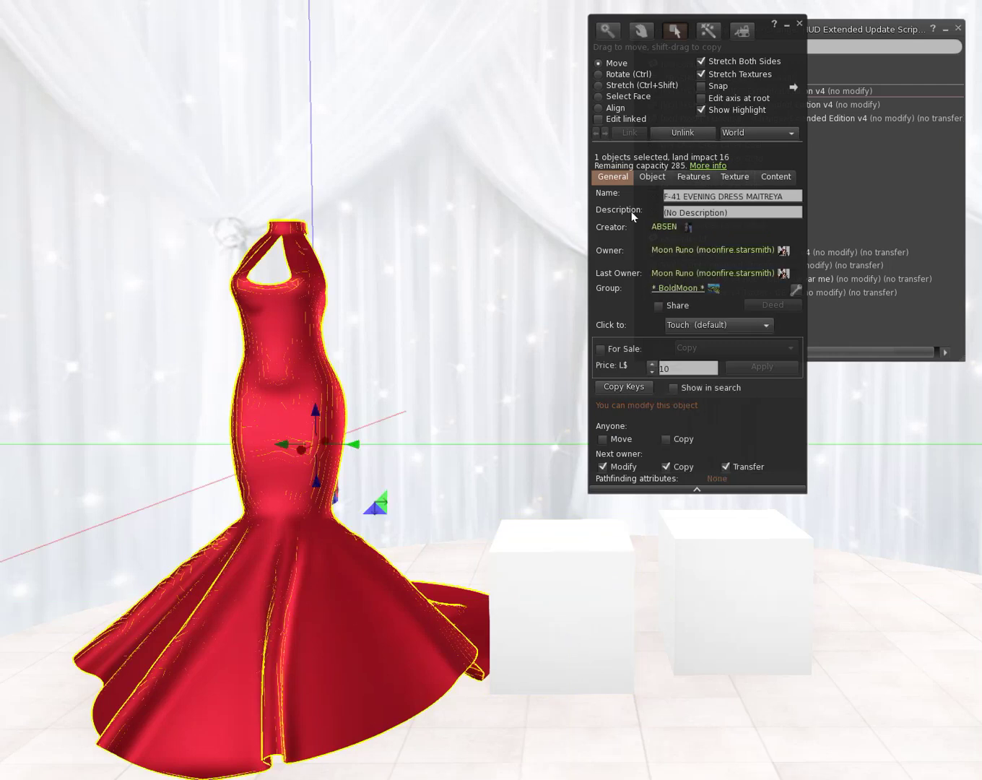
click(651, 177)
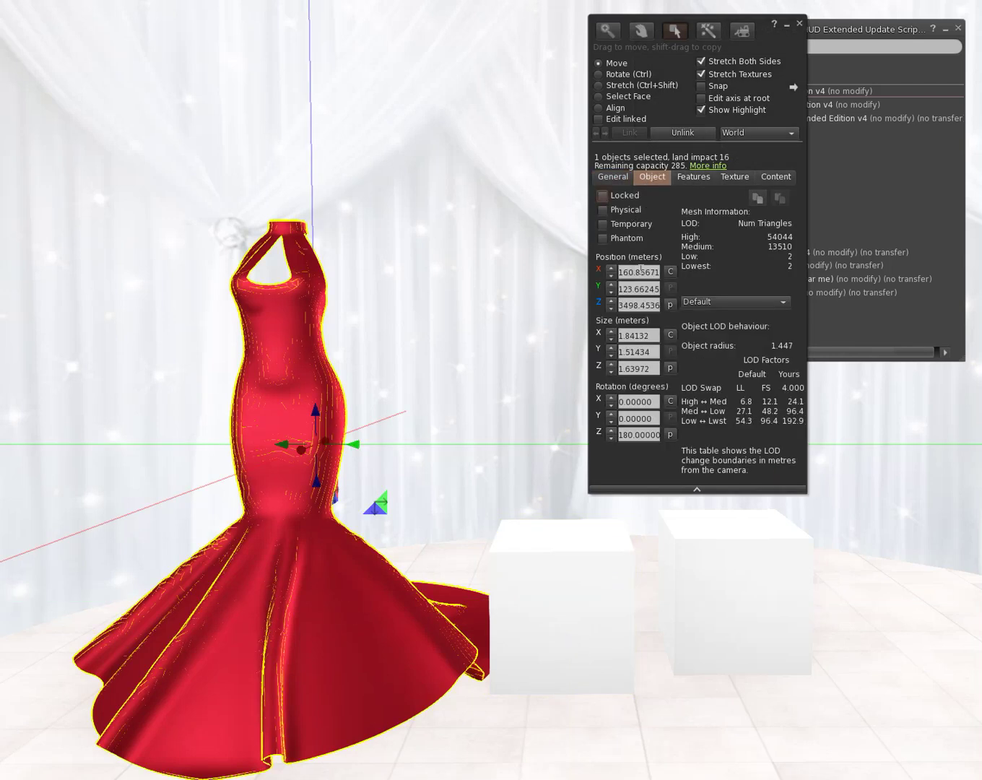
click(548, 592)
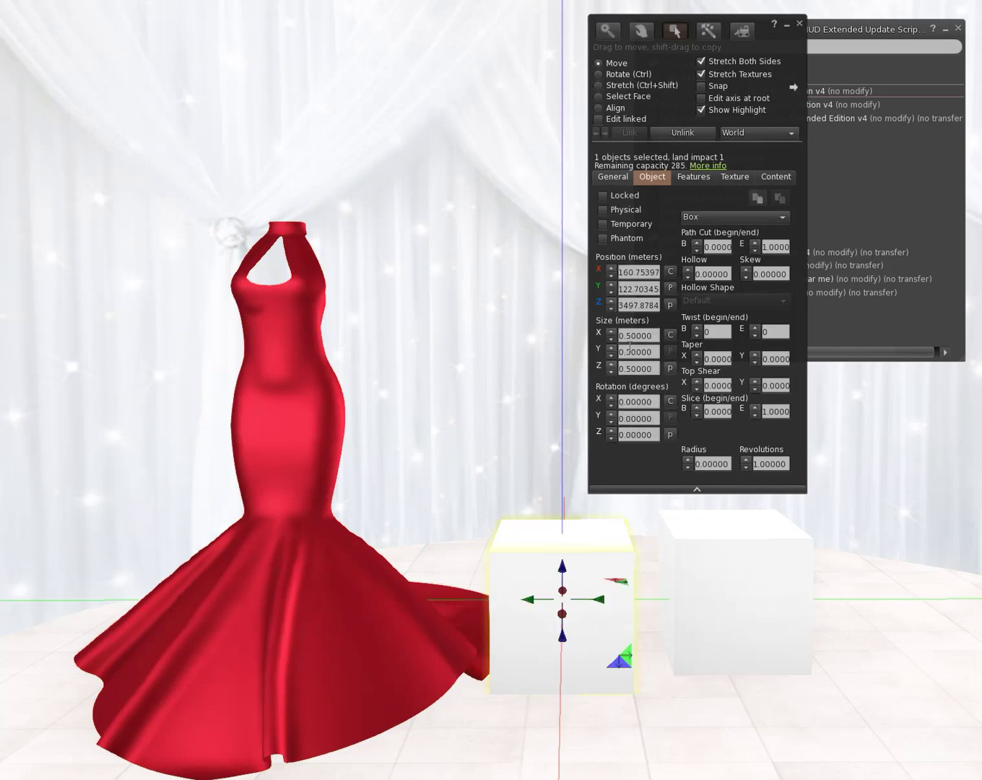
click(671, 289)
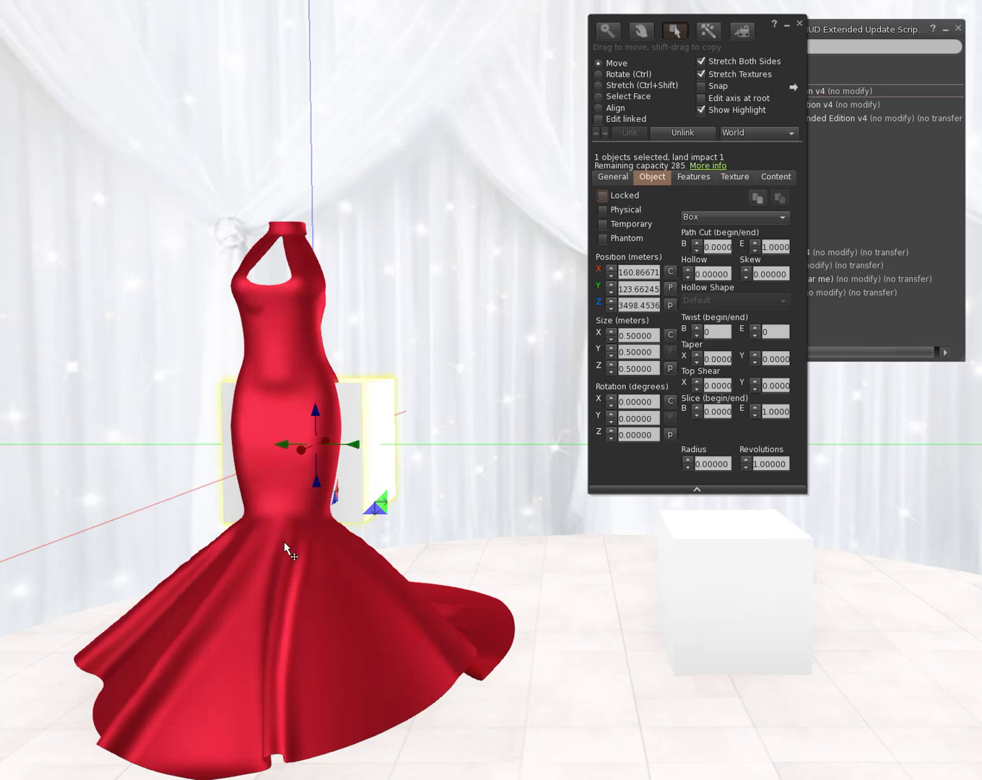
click(284, 338)
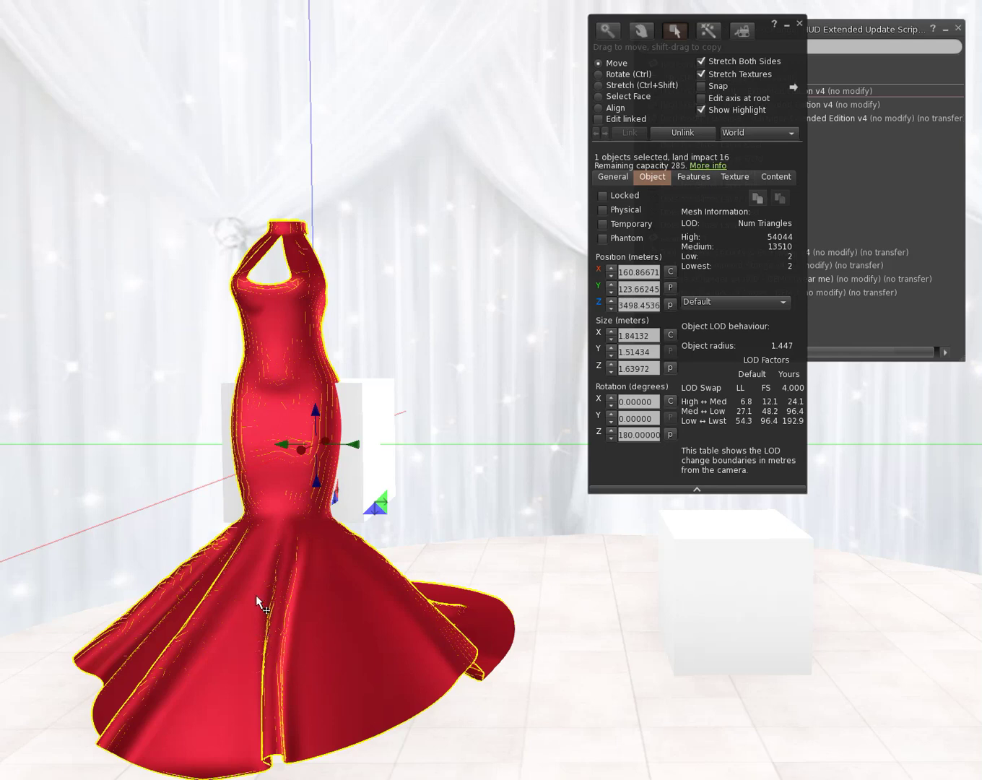
Step: Link the white box to the red dress and turn on Edit linked
shift+click(373, 477)
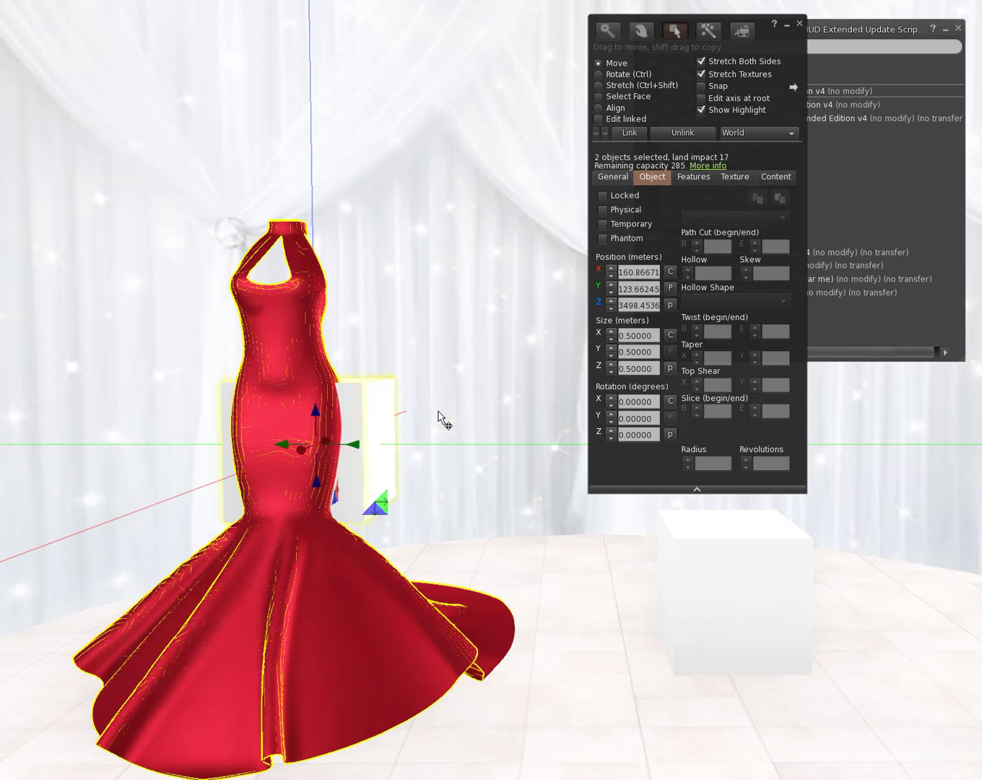
click(630, 132)
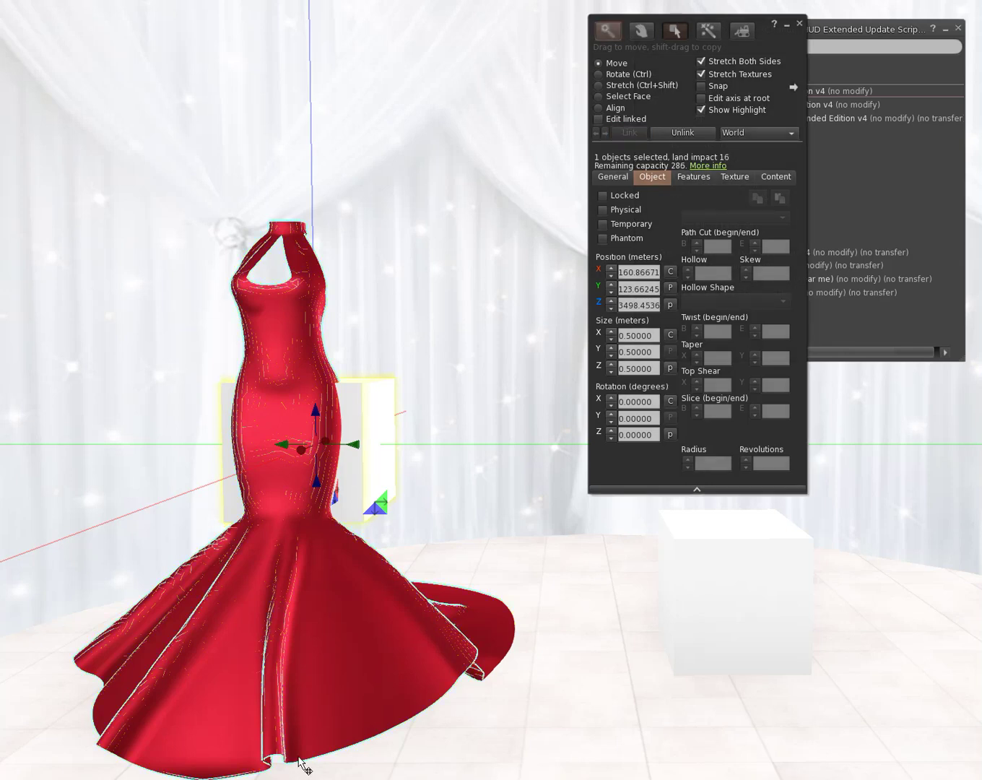
key(Escape)
key(ctrl+3)
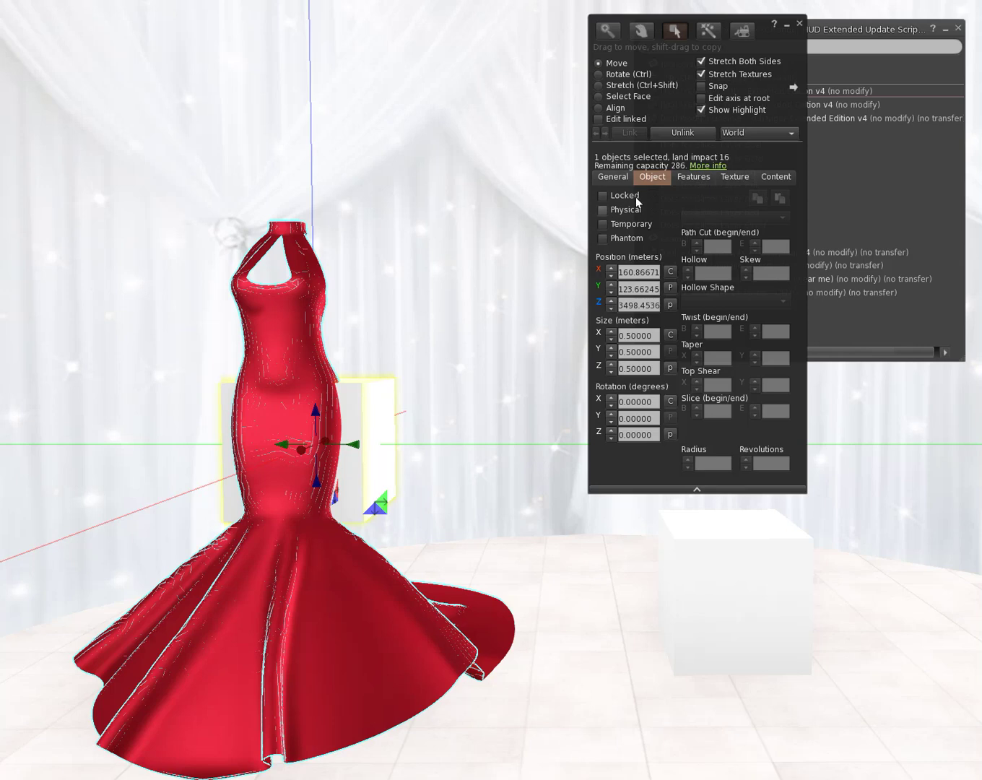
click(614, 119)
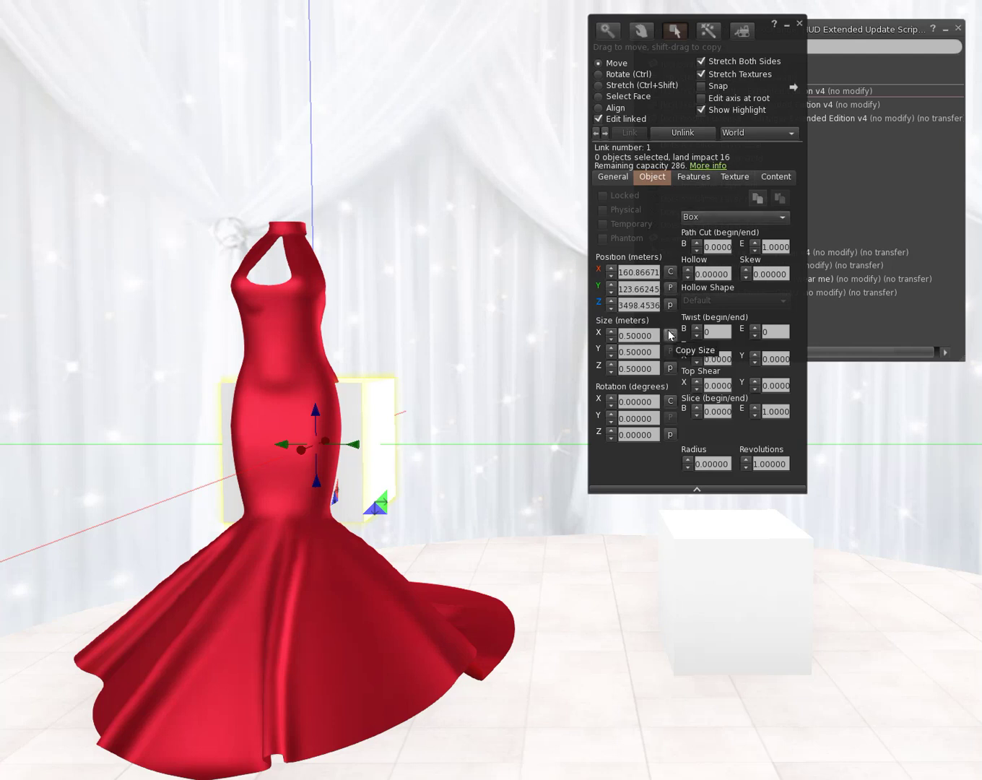
Step: Resize the linked box to 0.01 m on X, Y and Z
double_click(639, 336)
key(ctrl+a)
key(BackSpace)
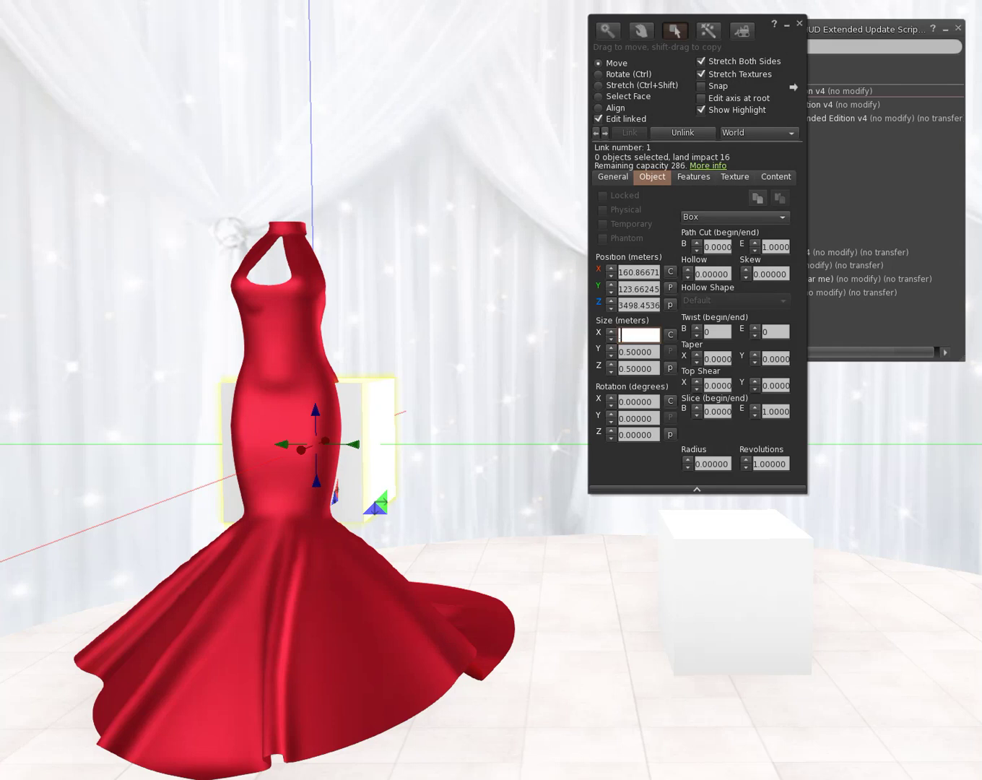
text(.01)
key(Return)
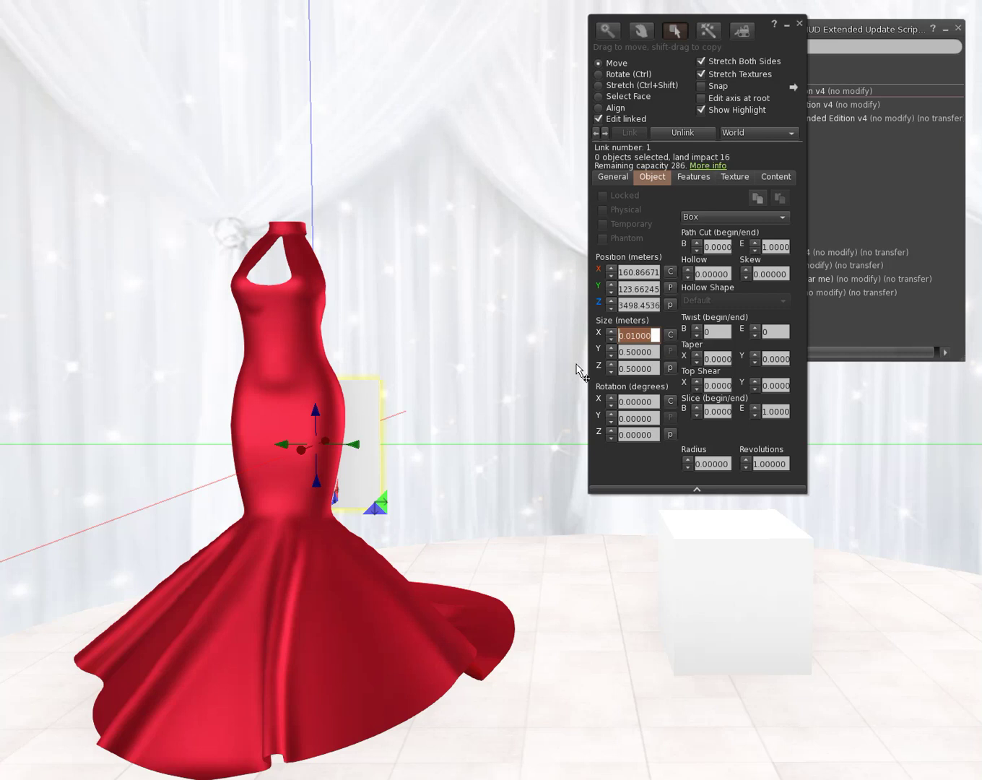
key(Tab)
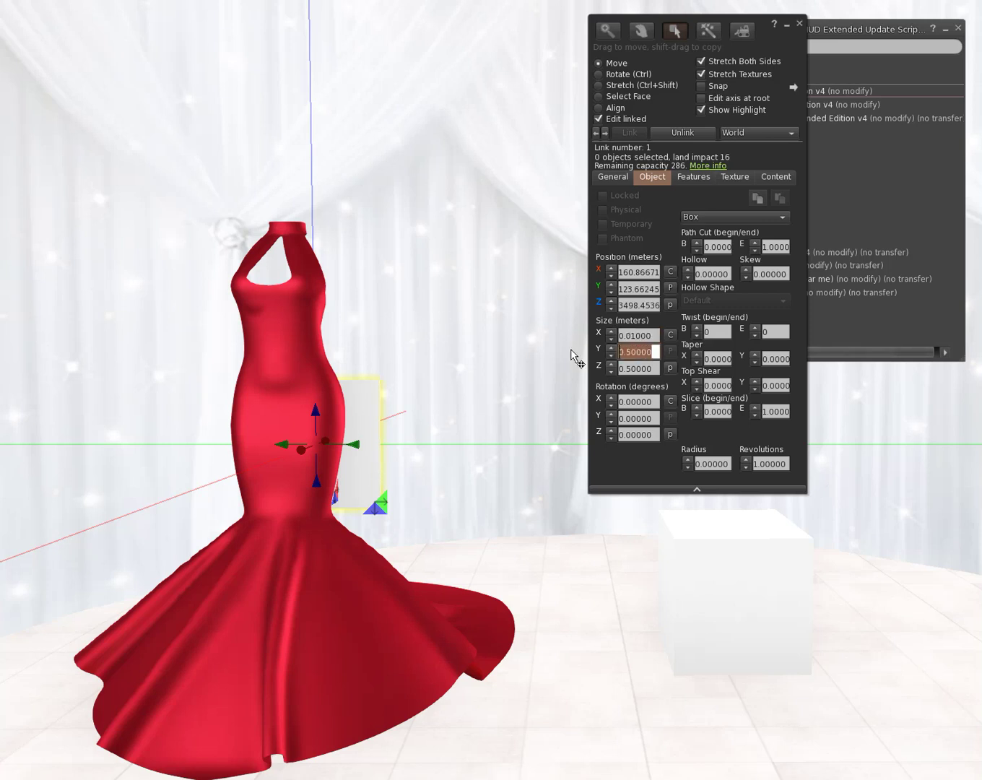
key(BackSpace)
text(.01)
key(Return)
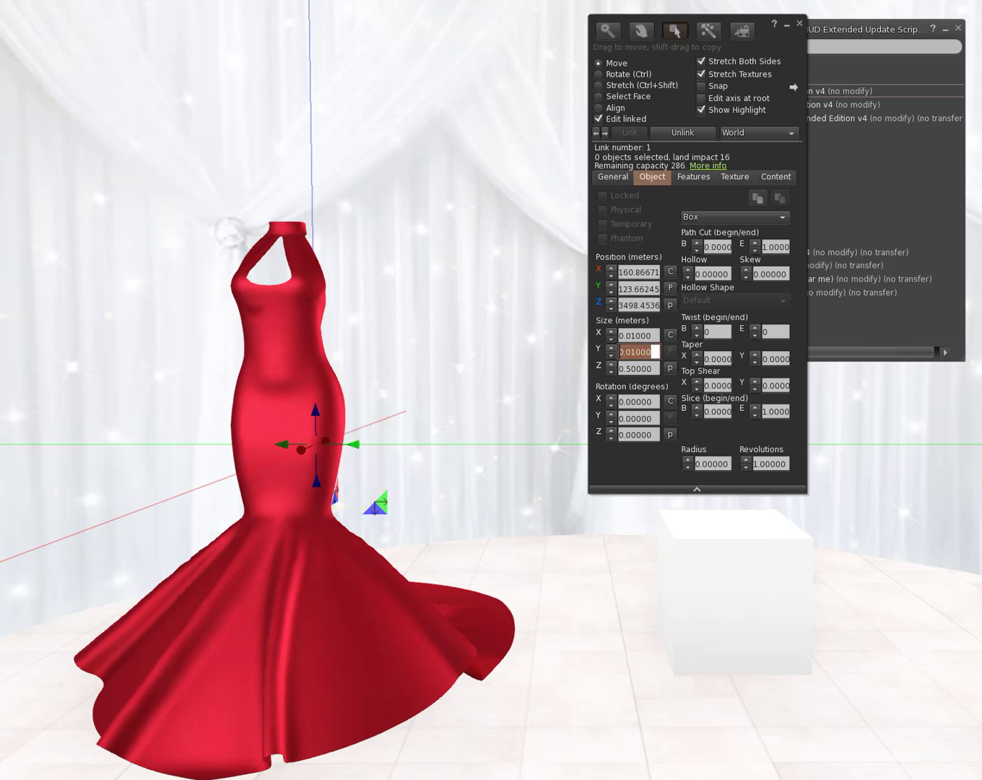
click(657, 368)
double_click(657, 369)
key(BackSpace)
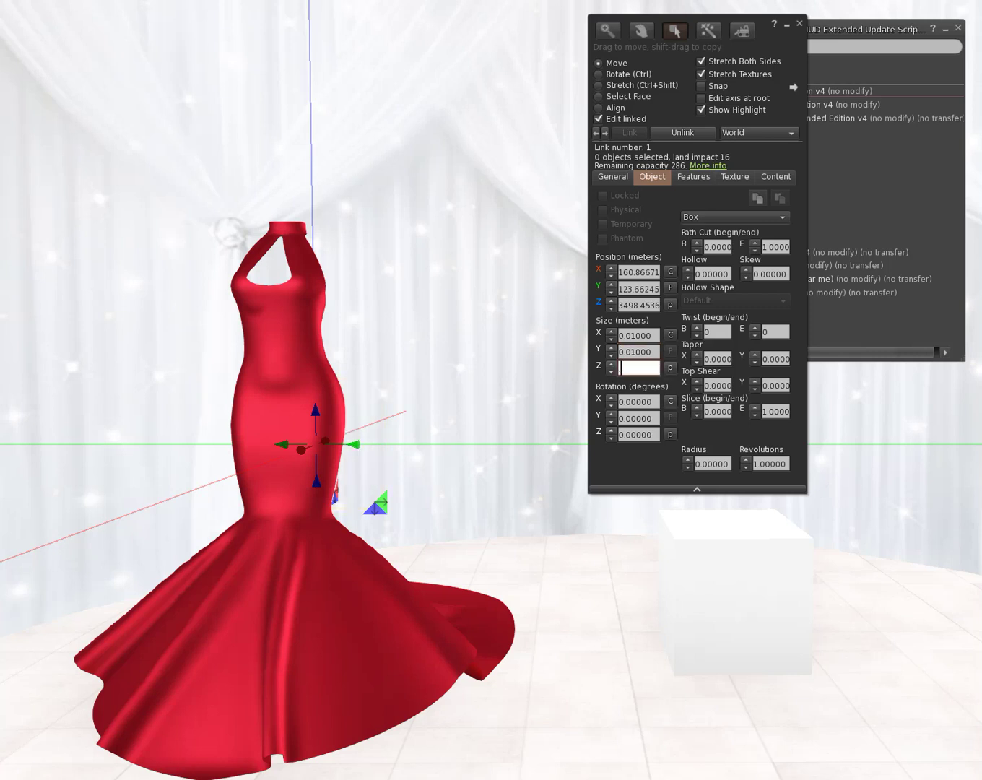
text(.01)
key(Return)
Step: Give the box the Transparent texture at 100 transparency and close Build
click(734, 178)
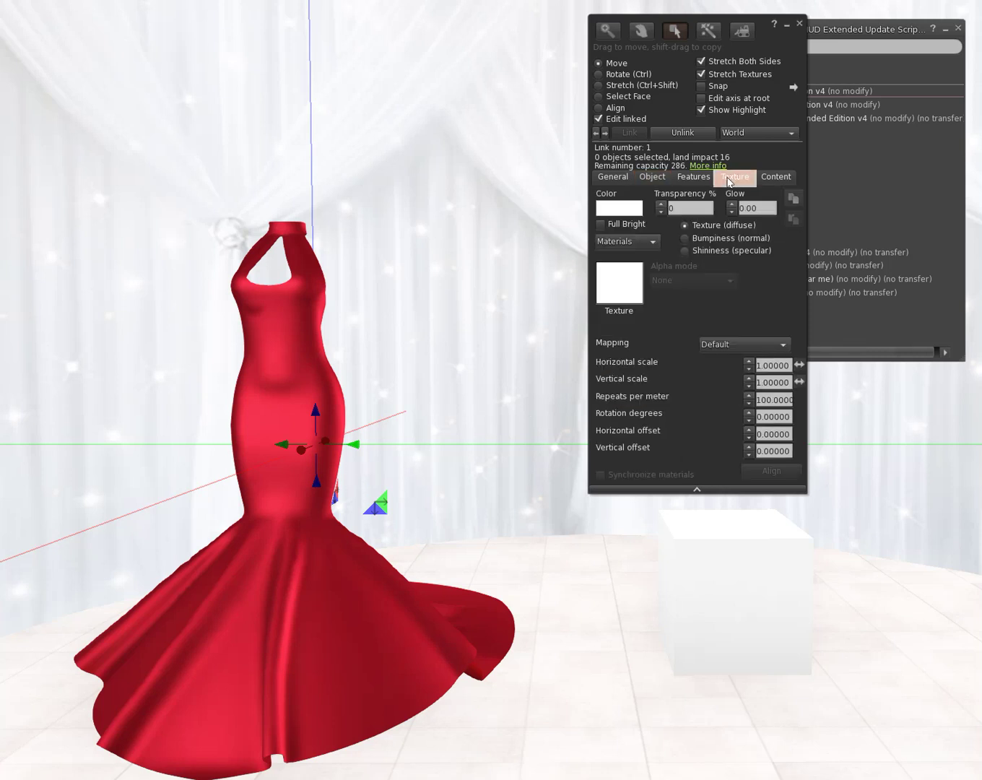
click(620, 287)
click(903, 211)
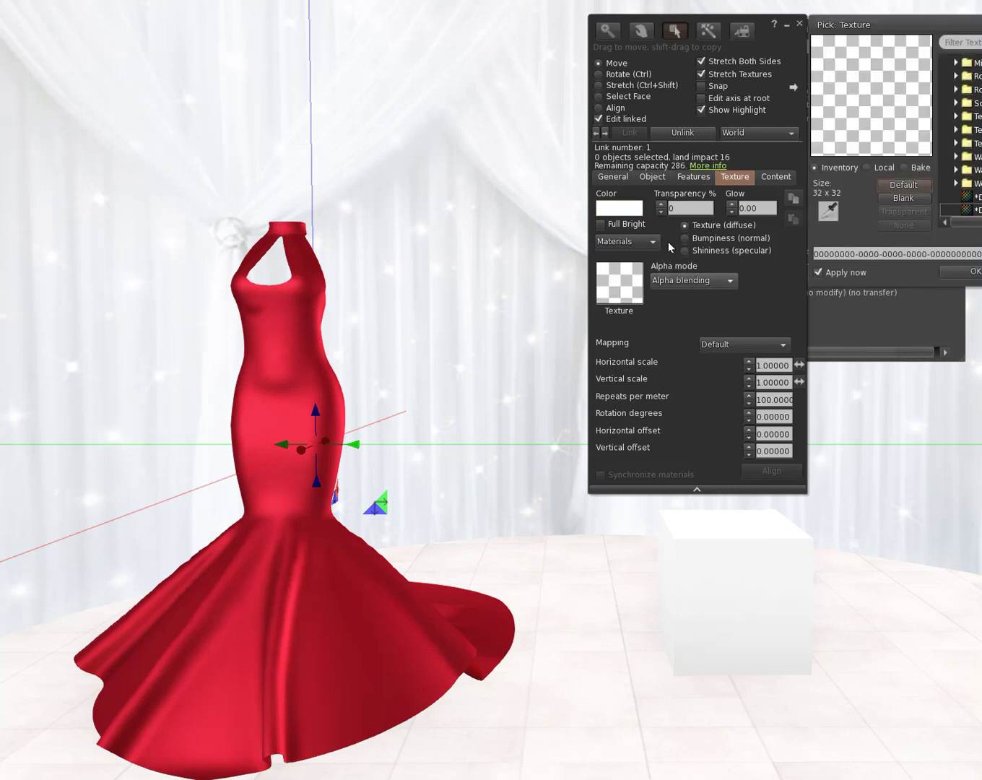
click(661, 204)
click(661, 204)
drag(661, 209, 662, 207)
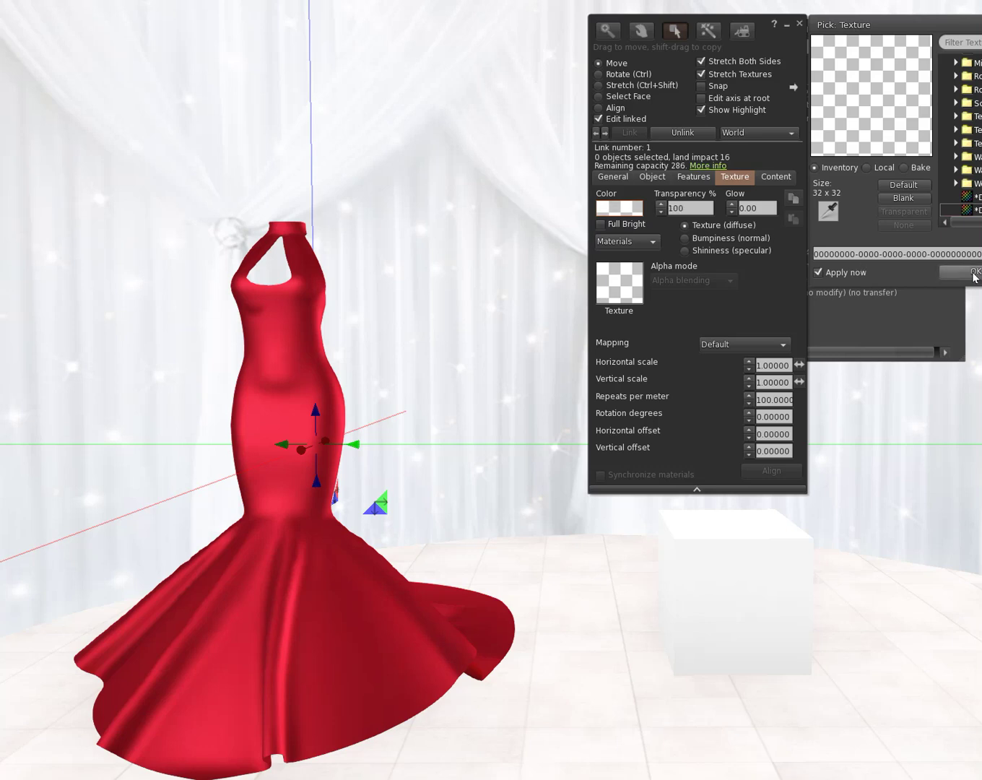
click(965, 271)
click(800, 24)
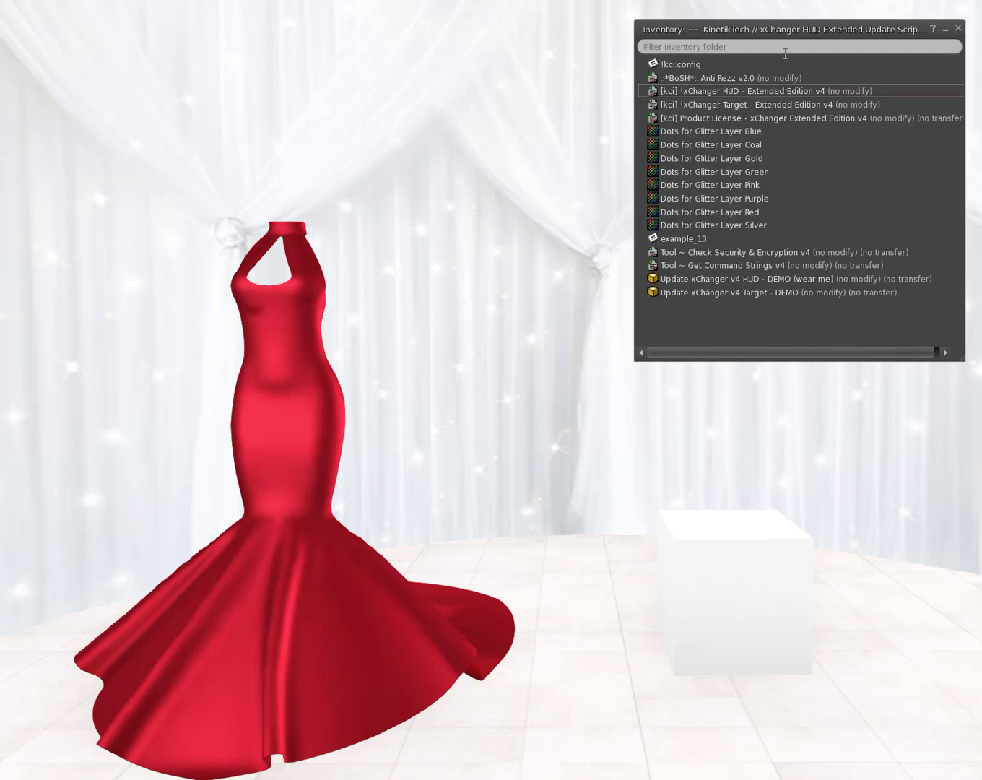
right_click(314, 538)
Step: Rotate the gown slightly around its vertical axis
click(347, 570)
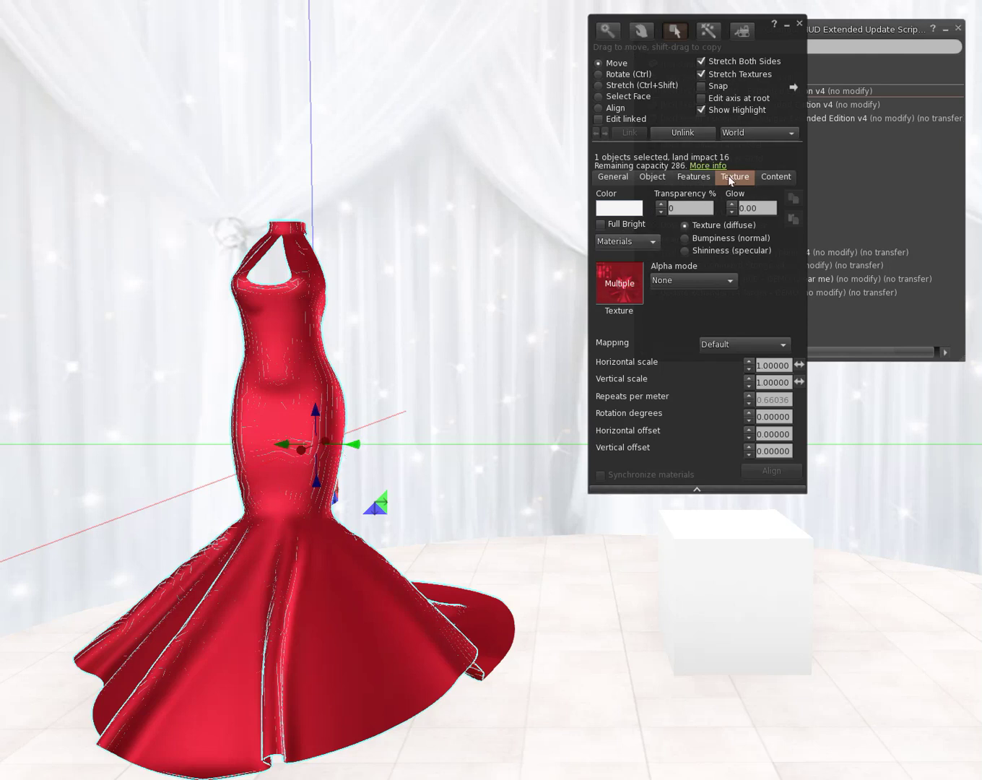
click(598, 74)
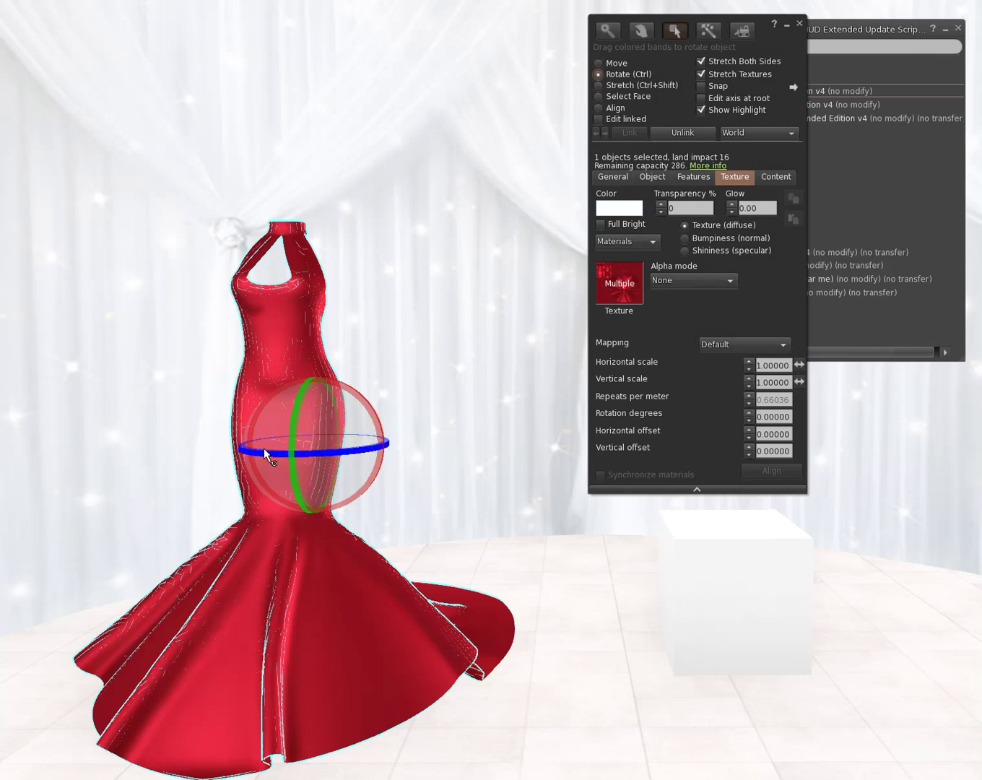
drag(263, 448, 56, 392)
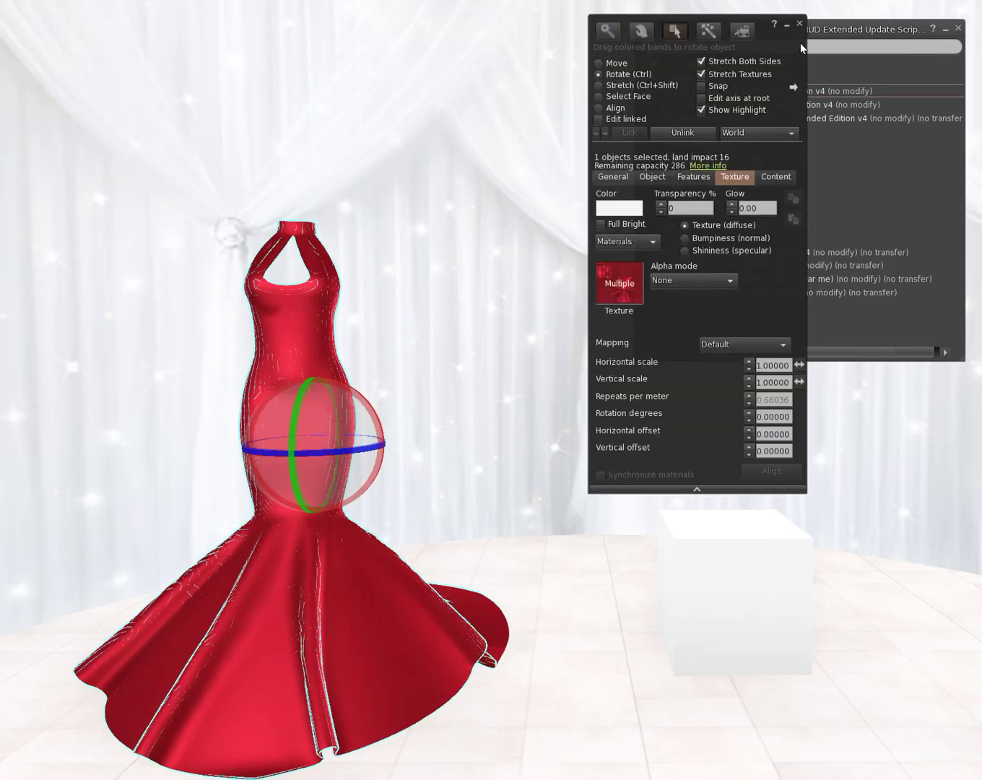
Step: Add the Product License and xChanger Target from inventory to the gown's contents
drag(801, 43, 964, 276)
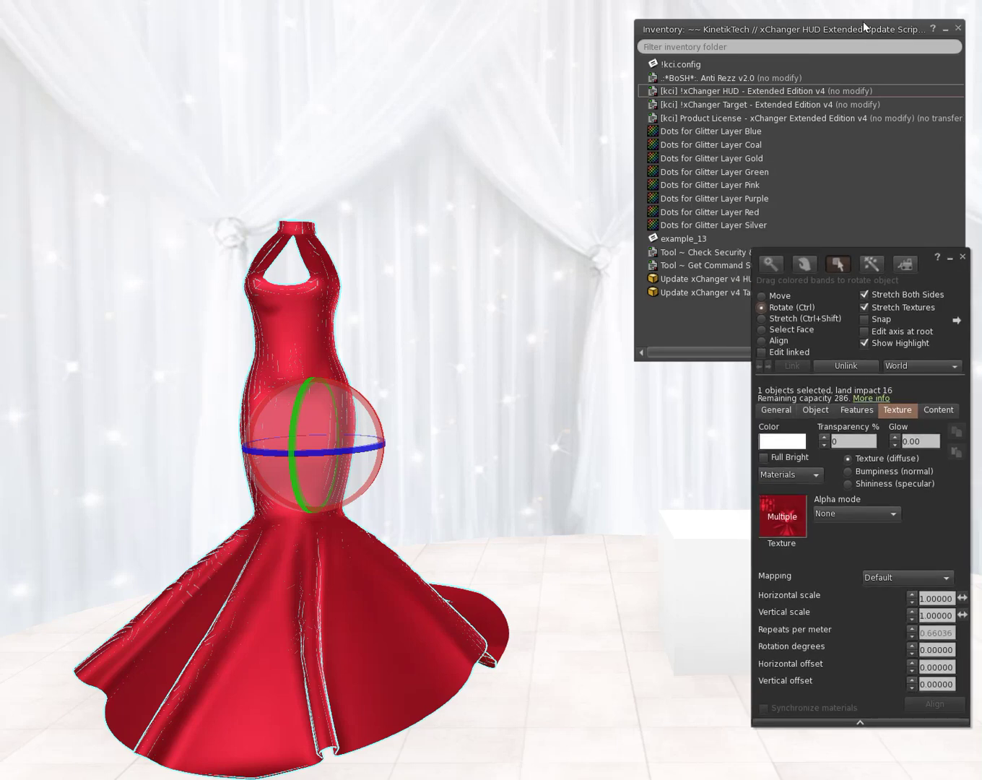
drag(867, 31, 669, 29)
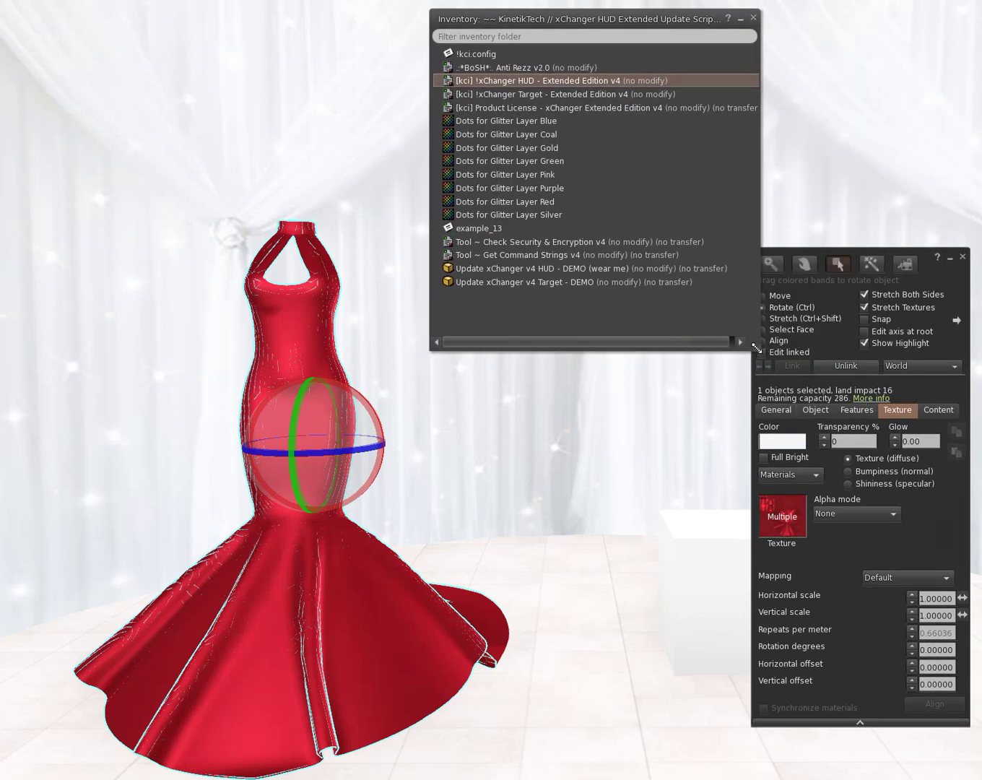
drag(757, 350, 712, 336)
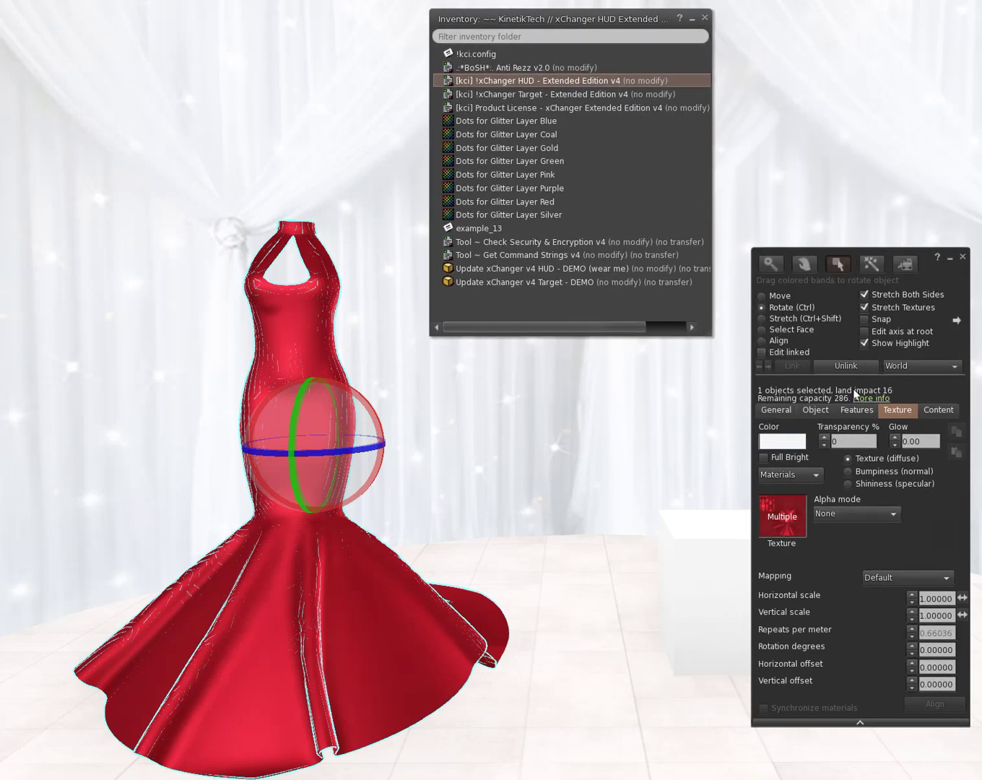
drag(964, 281, 915, 174)
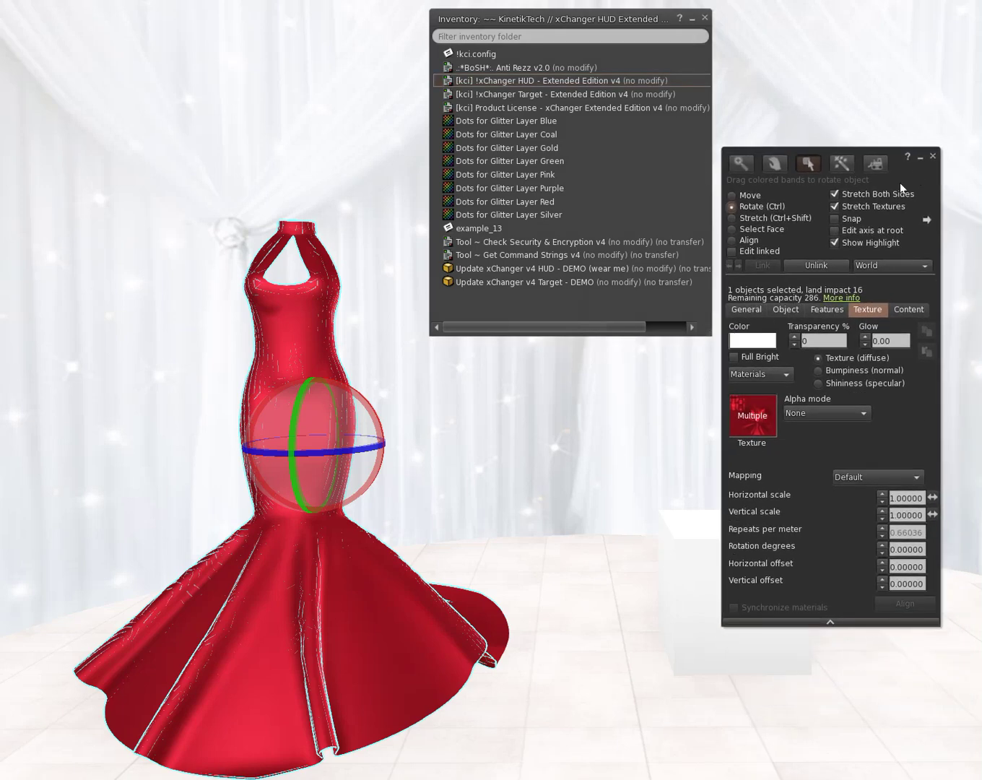
click(902, 313)
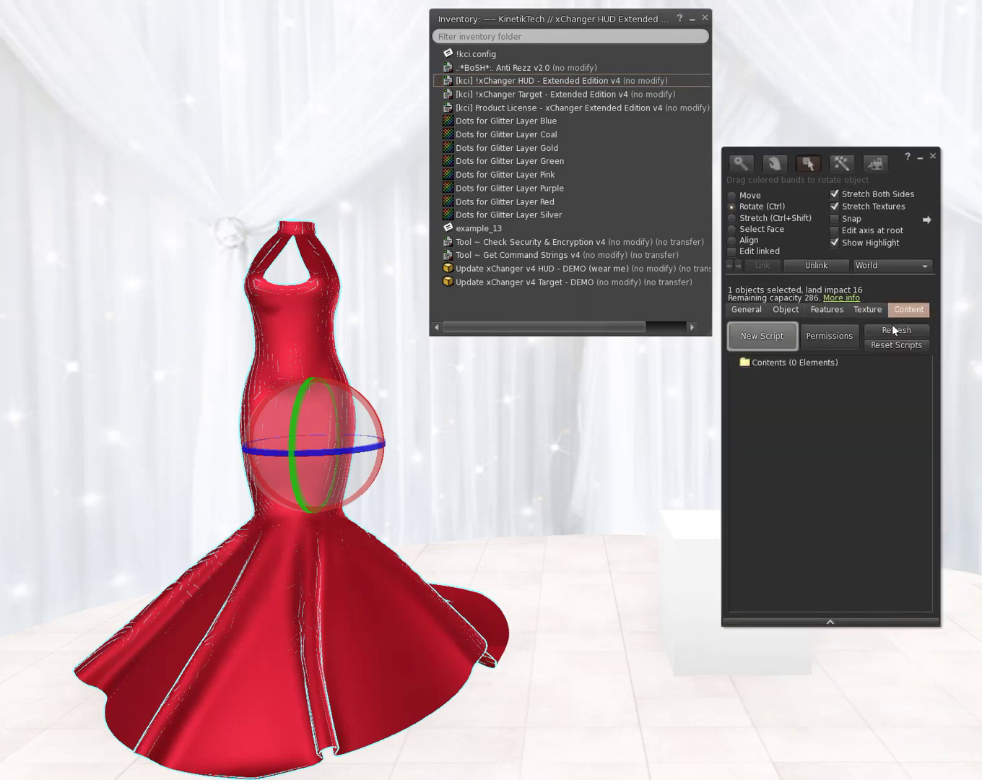
click(488, 107)
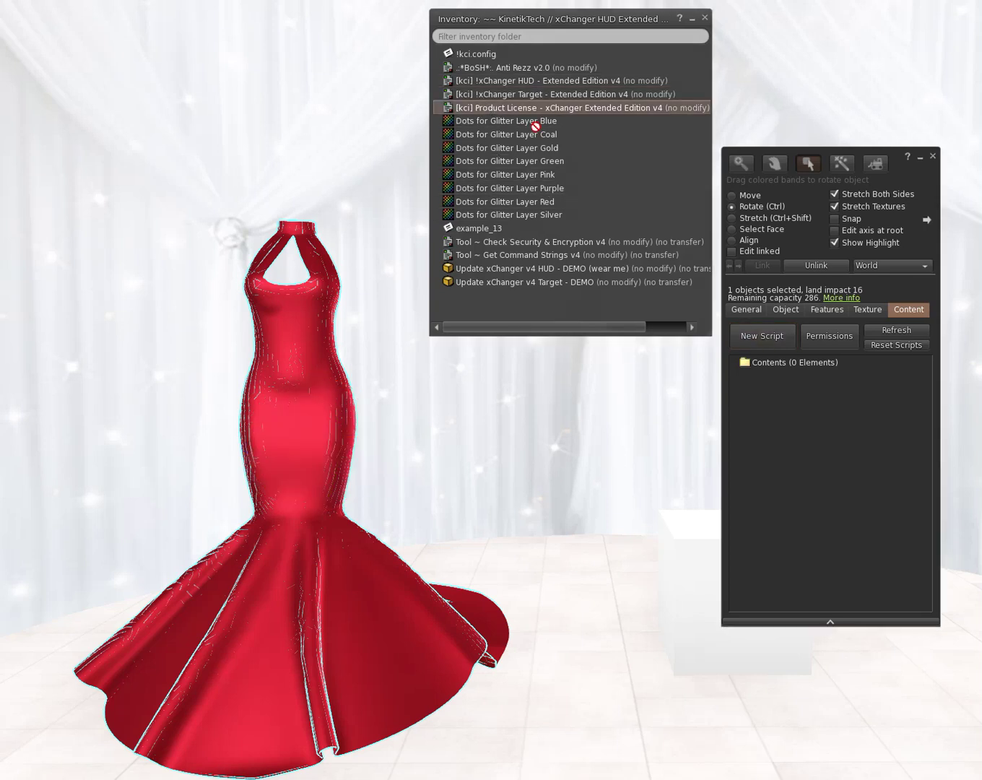
drag(539, 129, 833, 422)
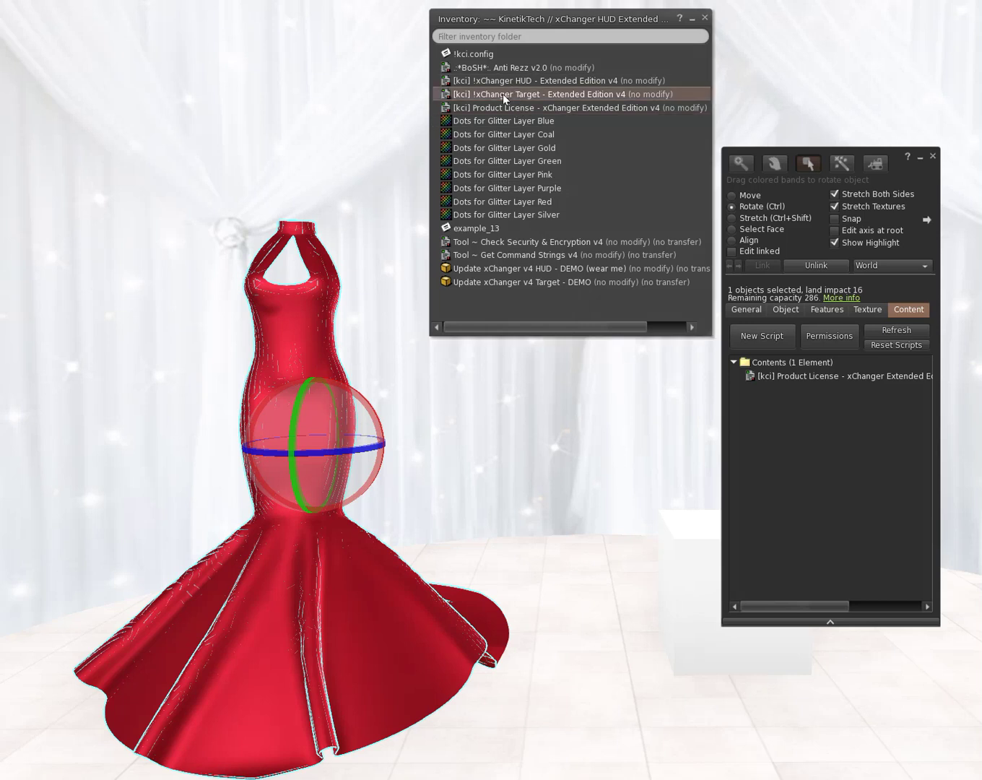
drag(503, 93, 791, 417)
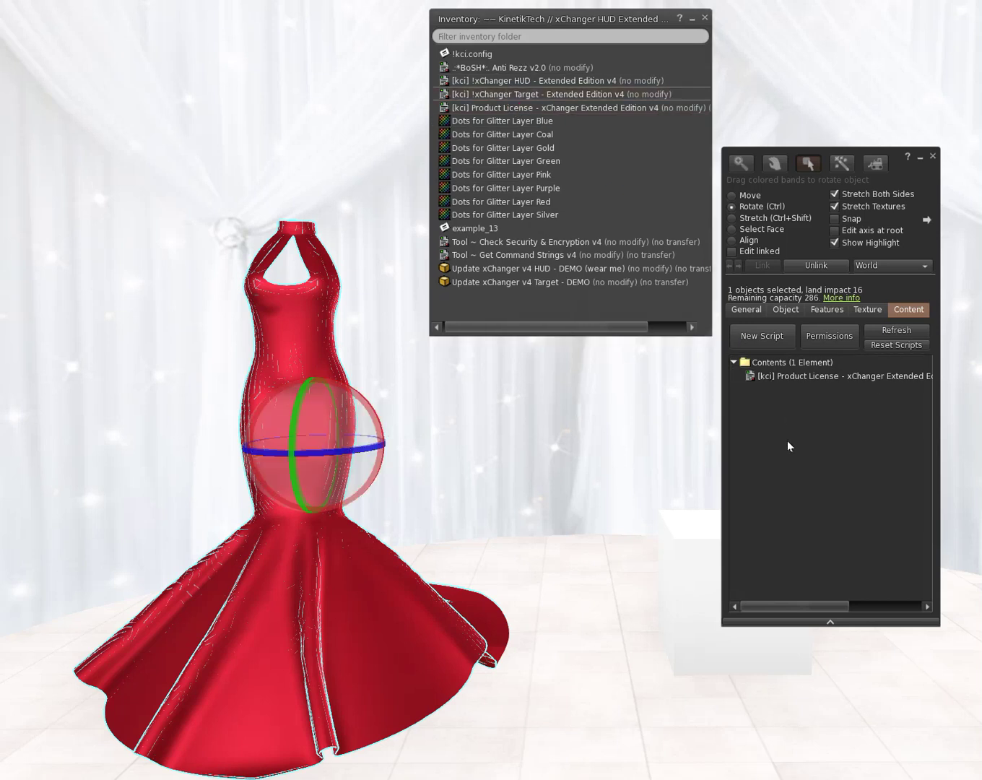
click(716, 640)
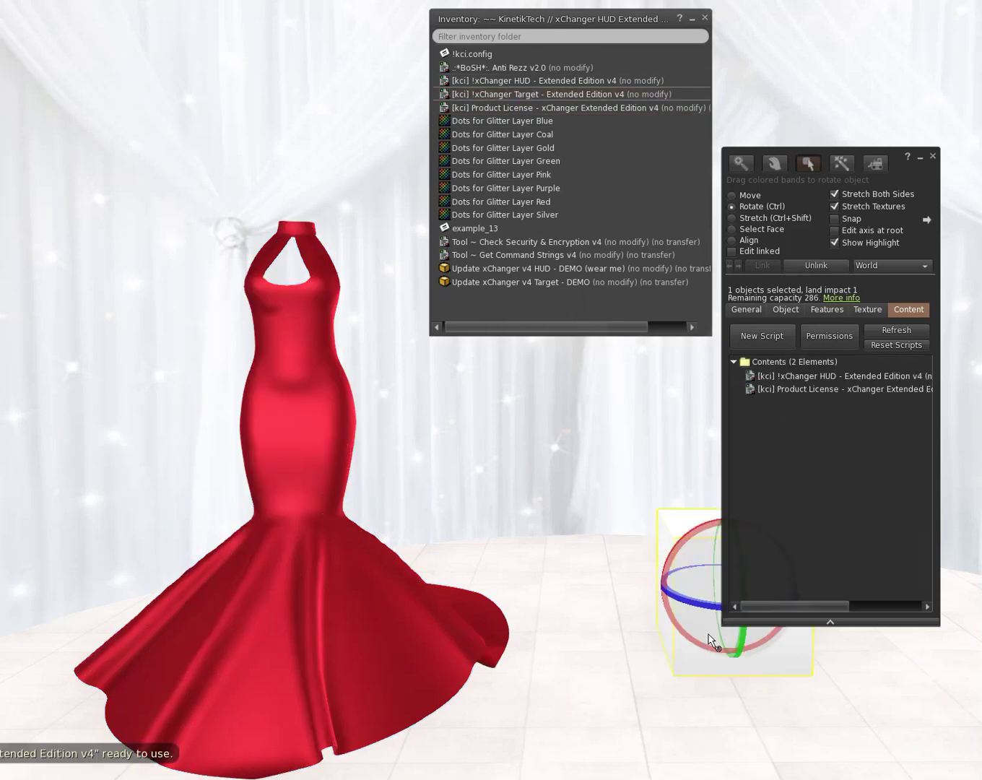
click(289, 602)
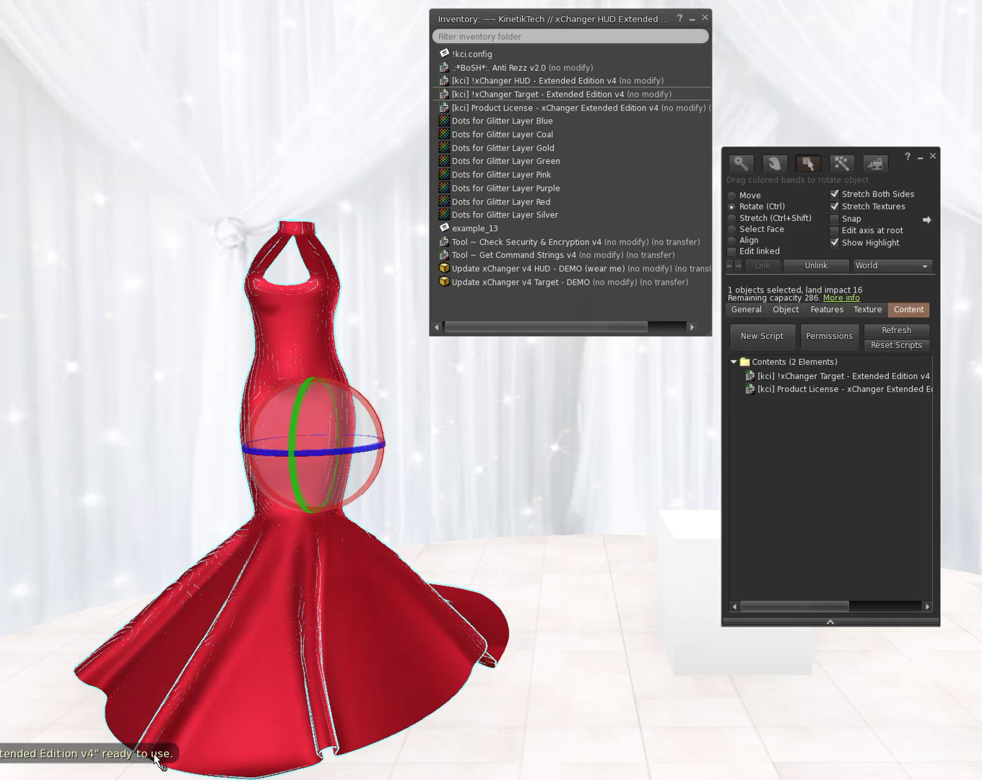
Step: Delete the Product License from the gown and rename it 'Mermaid gown - Maitreya'
right_click(840, 394)
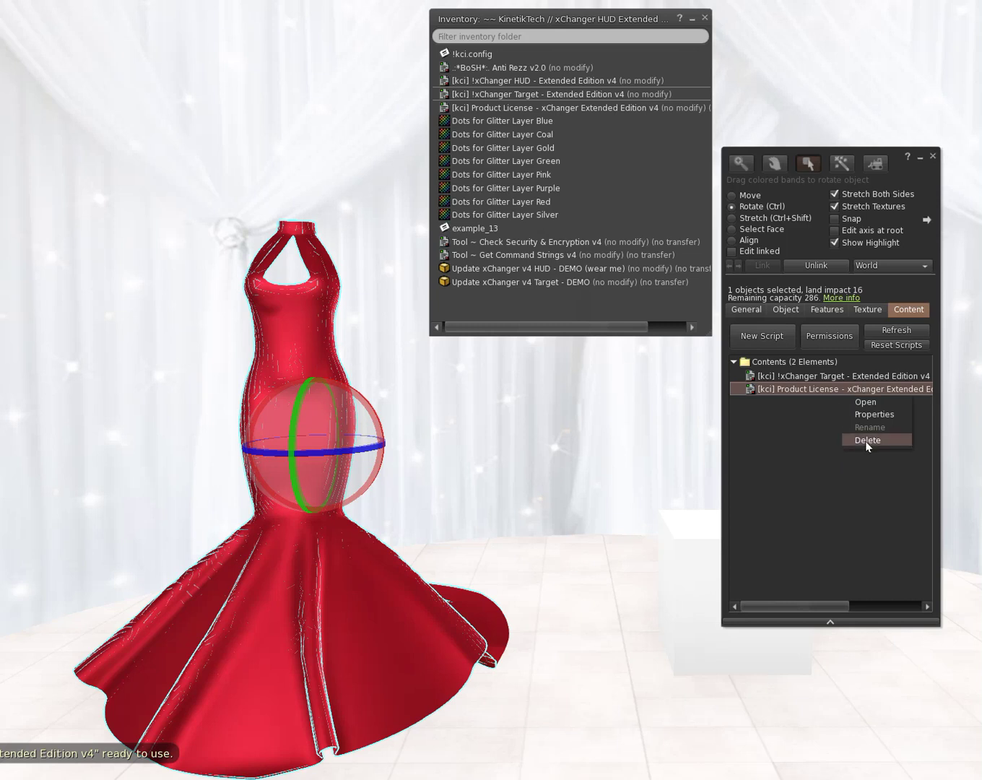
click(866, 440)
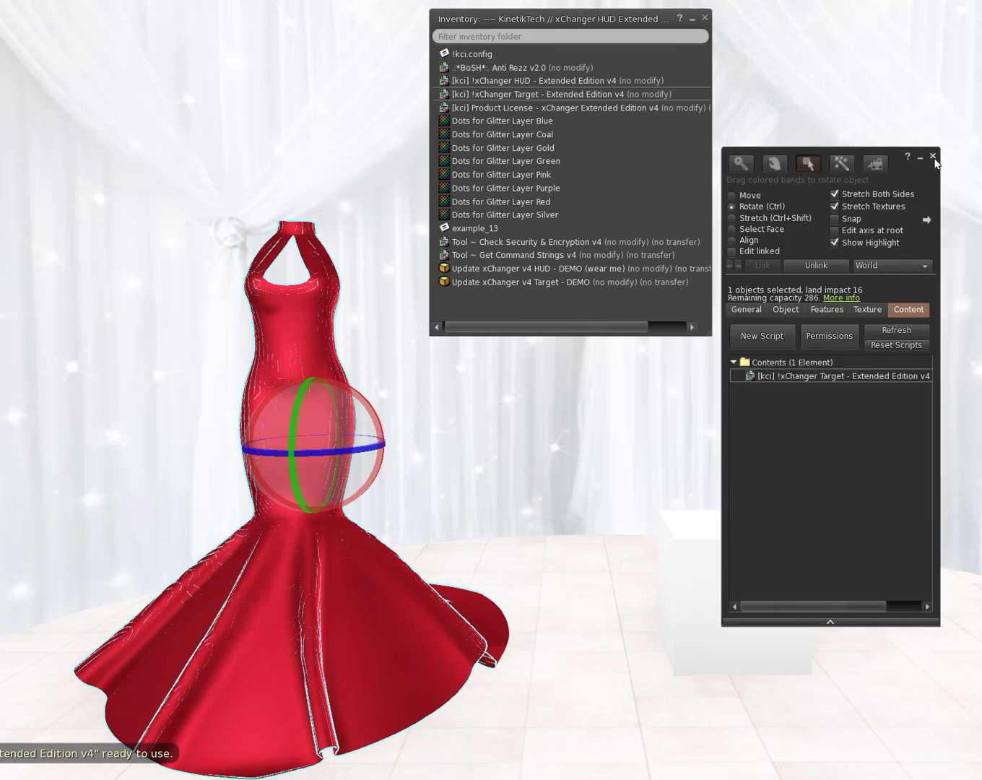
click(749, 308)
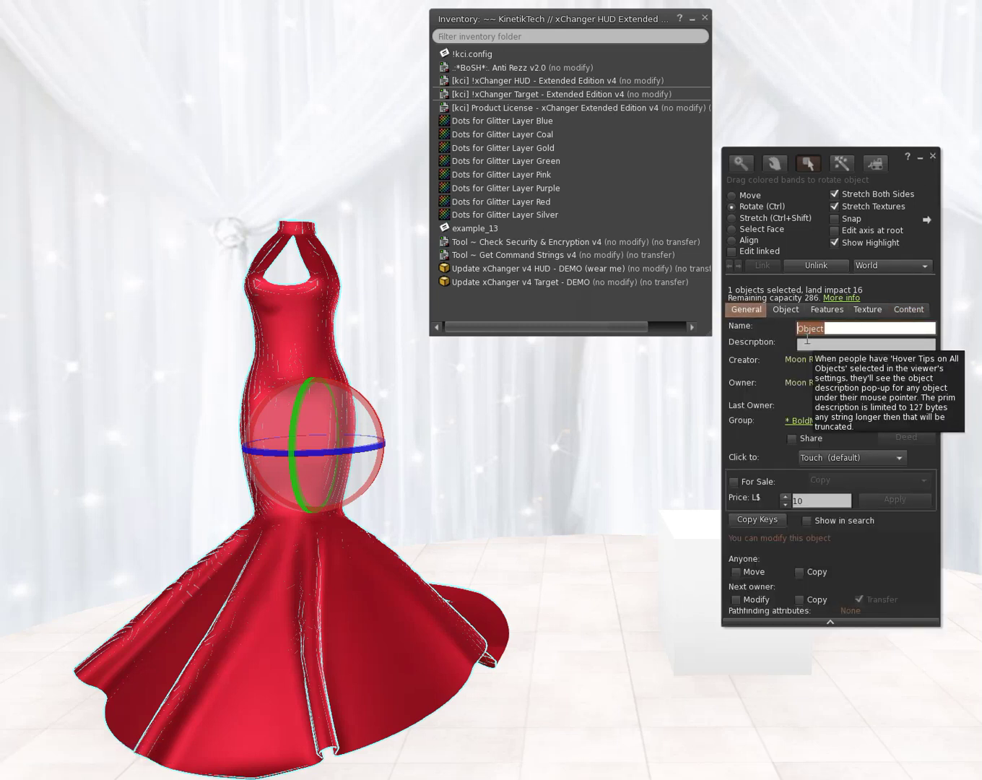
text(mERMAID gOWN)
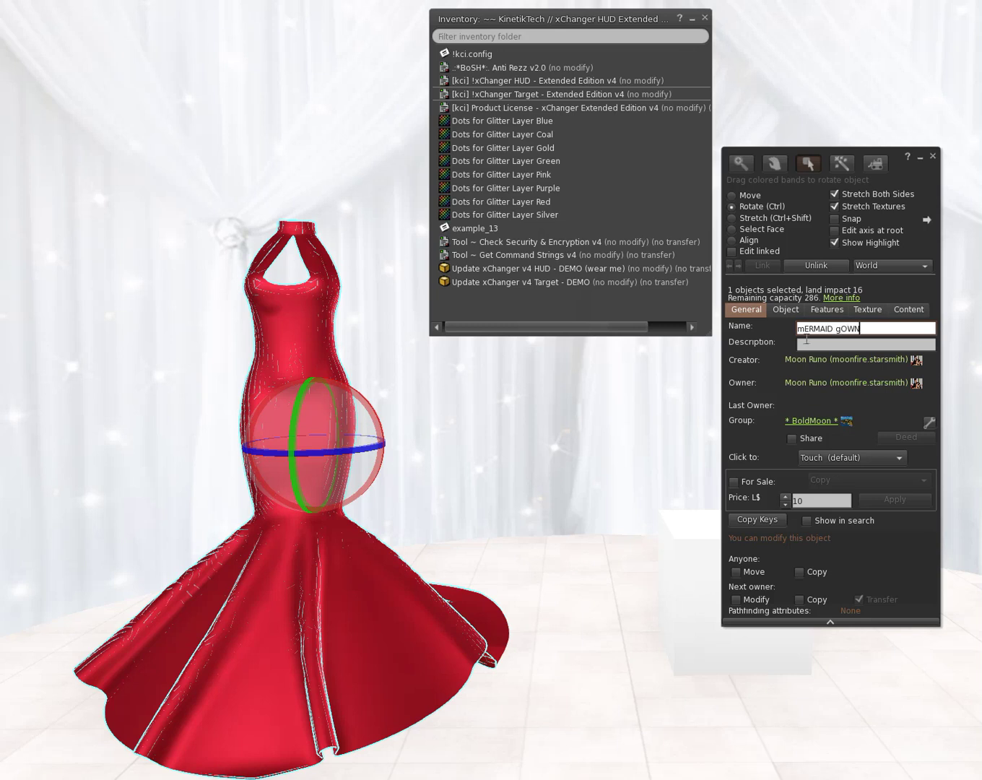
drag(882, 325, 752, 338)
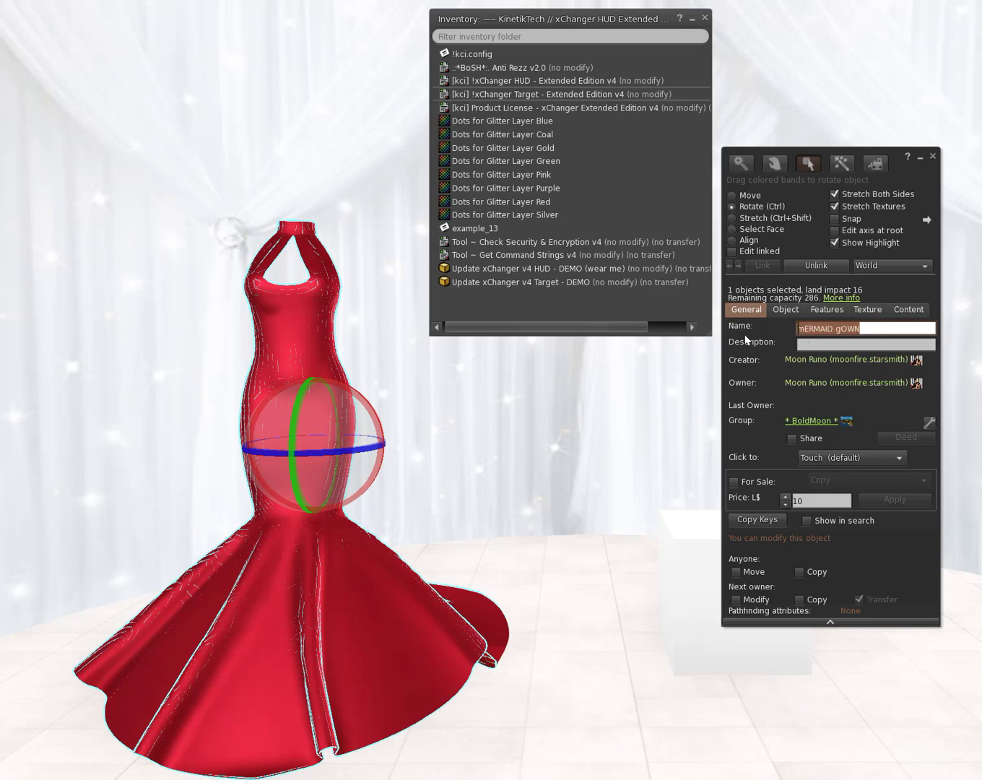
text(Mermaid g)
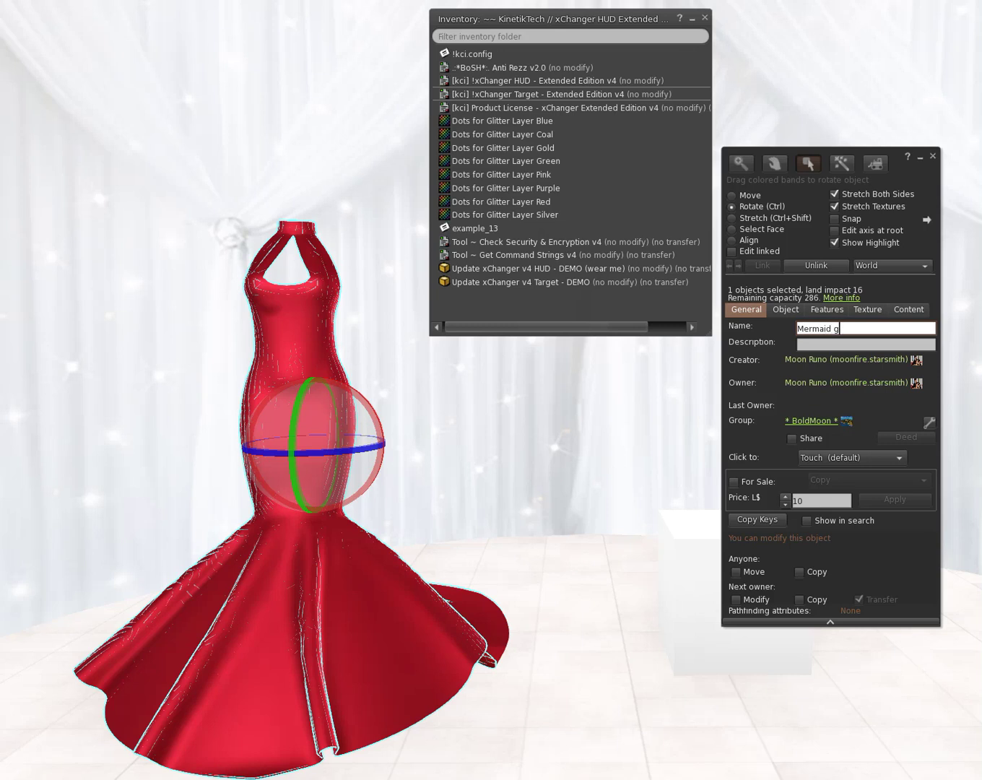
text(own)
key(Return)
click(865, 330)
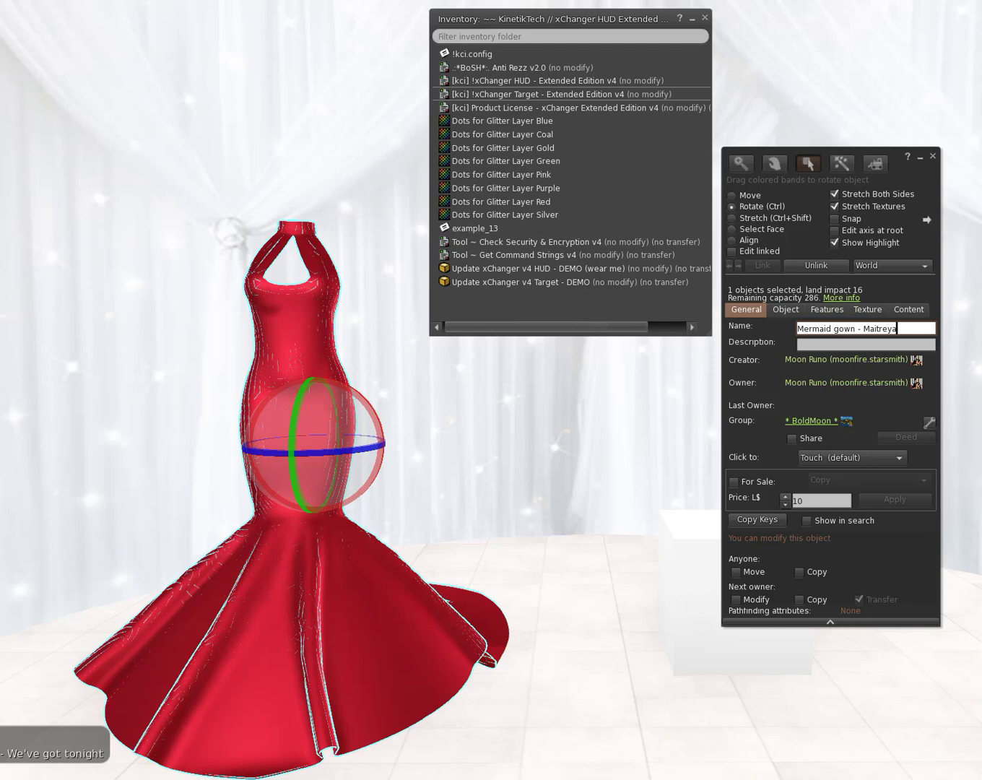
click(853, 345)
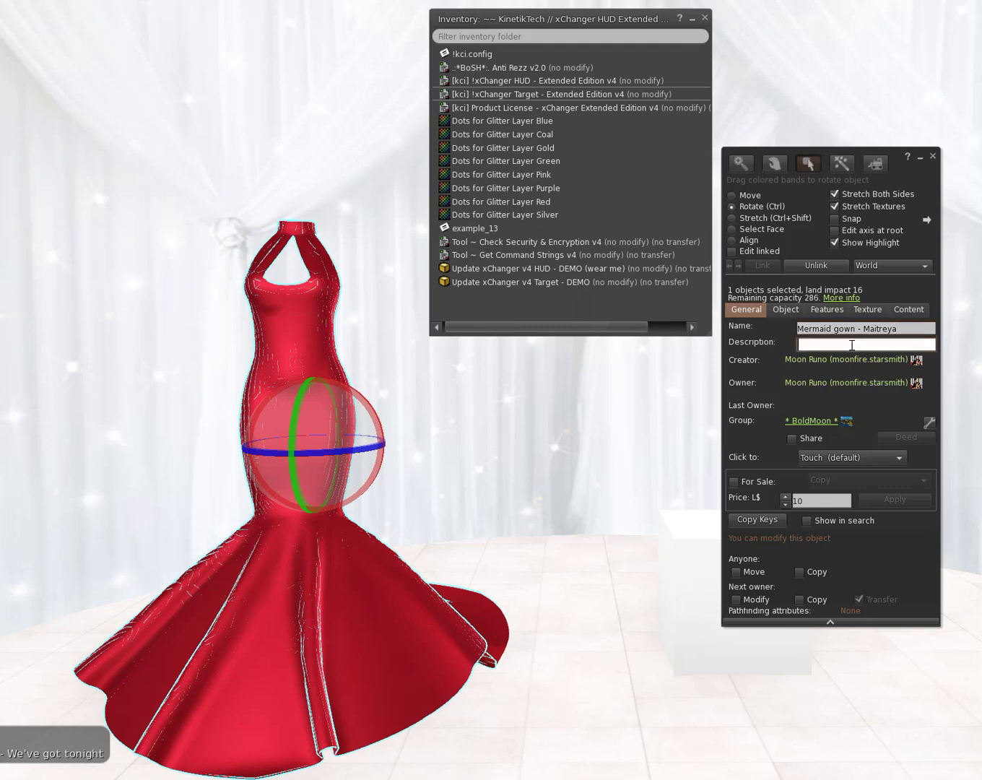
Step: Slide the white cube left along X, closer to the gown
click(933, 156)
right_click(725, 585)
click(747, 608)
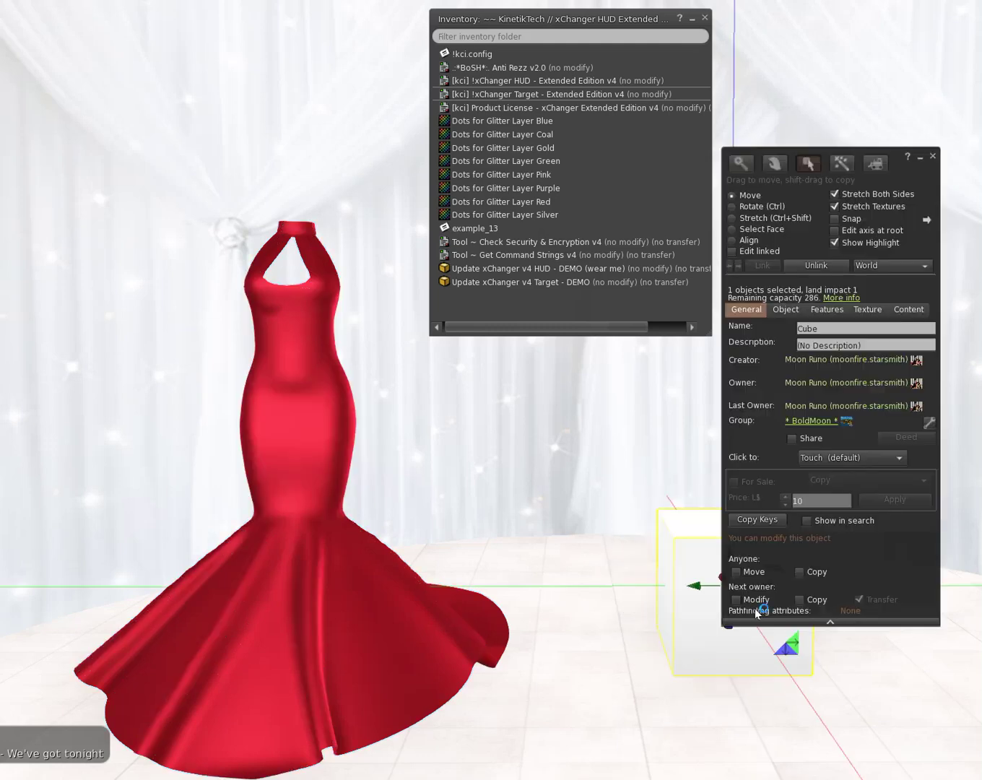
drag(693, 586, 548, 585)
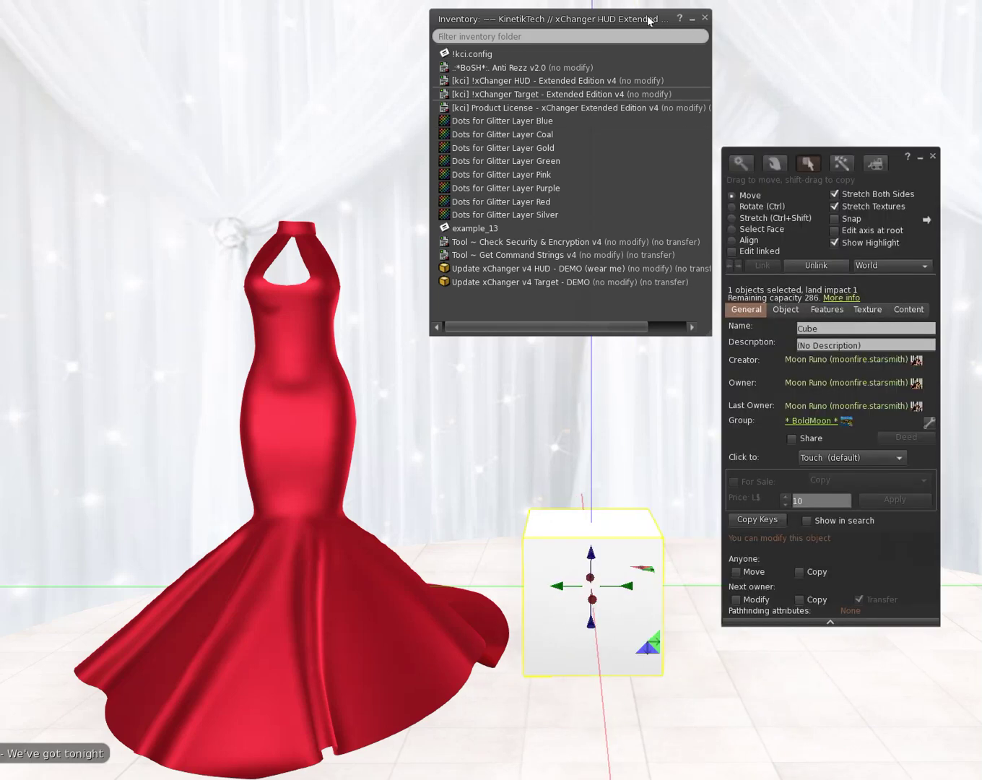
Step: Close the xChanger listing, expand the F-41 evening dress folder and select F-41 HUD
drag(654, 23, 747, 69)
click(798, 62)
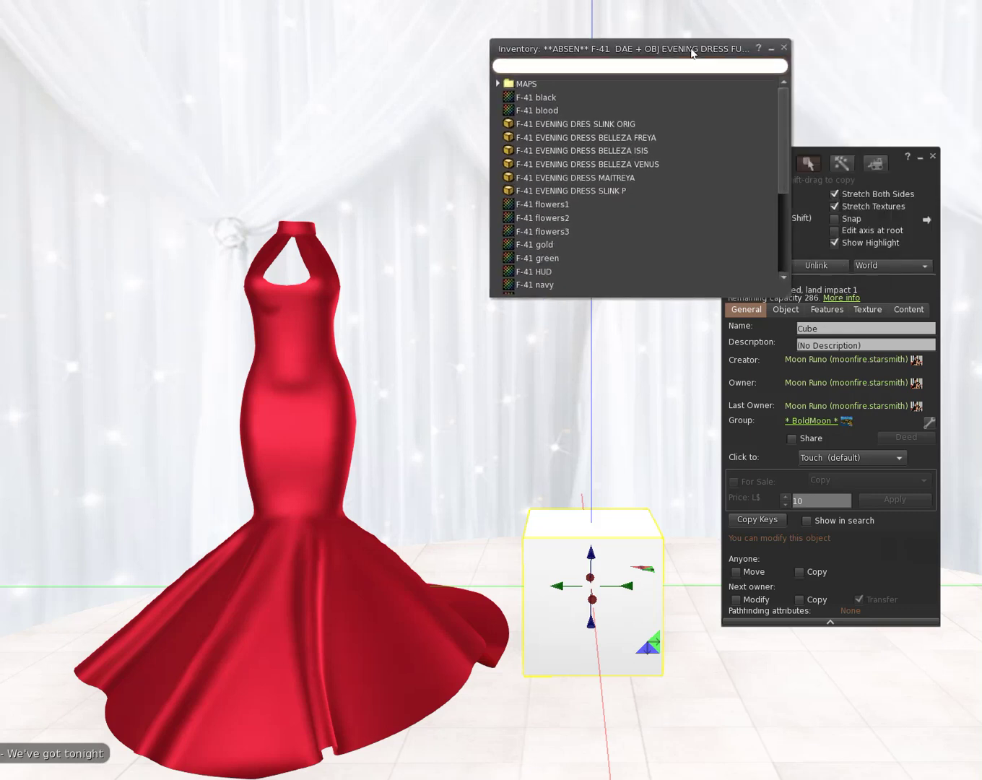
drag(911, 167, 916, 82)
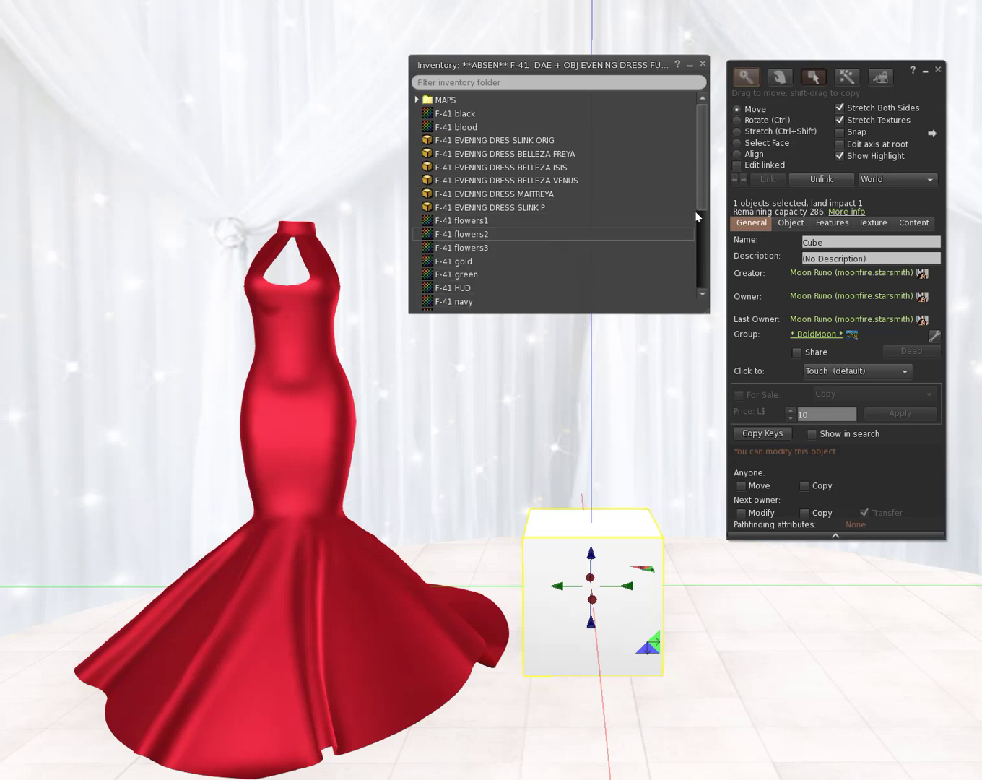
drag(706, 311, 709, 497)
click(631, 654)
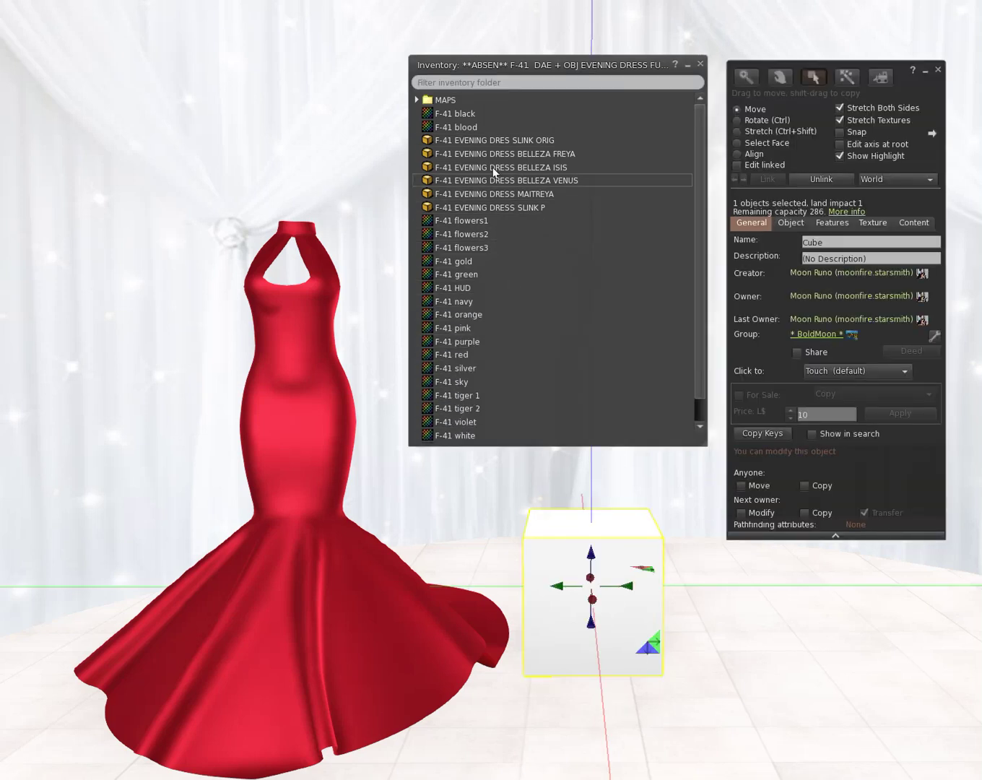
scroll(500, 216, down, 1)
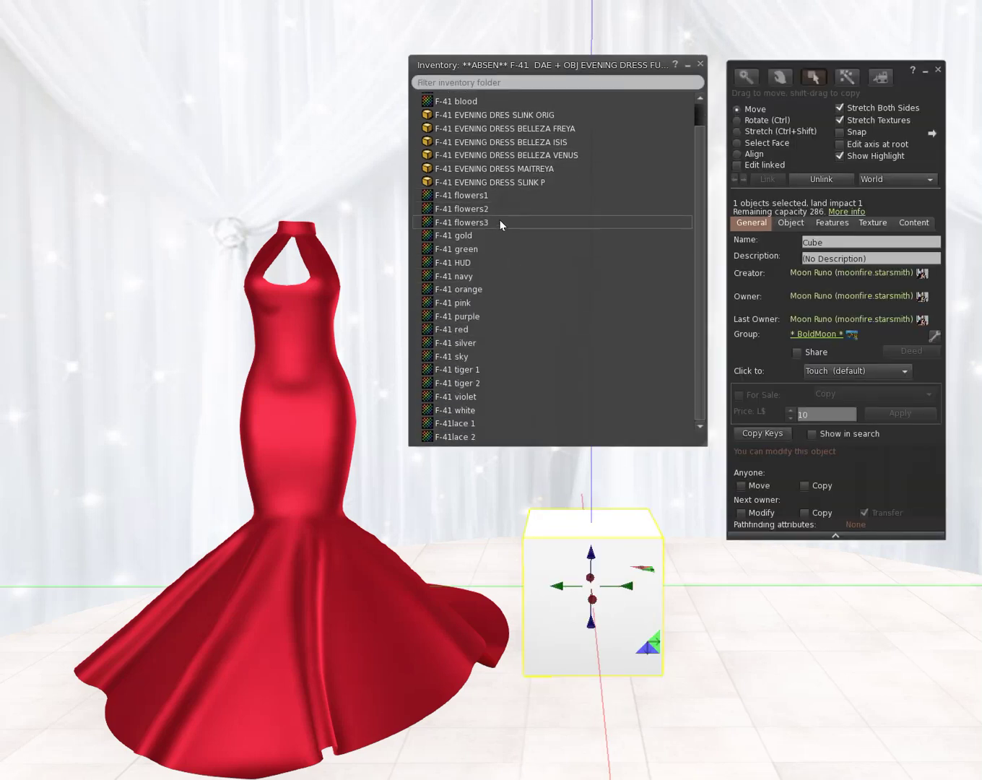
click(439, 261)
Step: Apply the F-41 HUD texture and shape the cube into a thin forward-facing panel
click(873, 224)
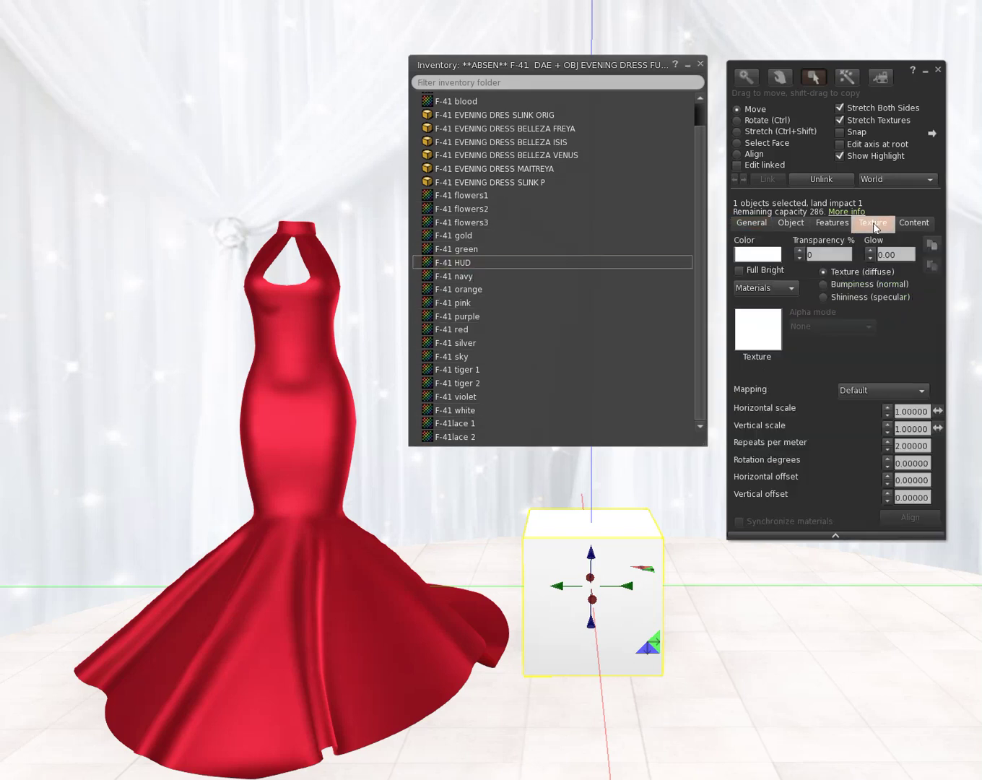
drag(463, 263, 766, 334)
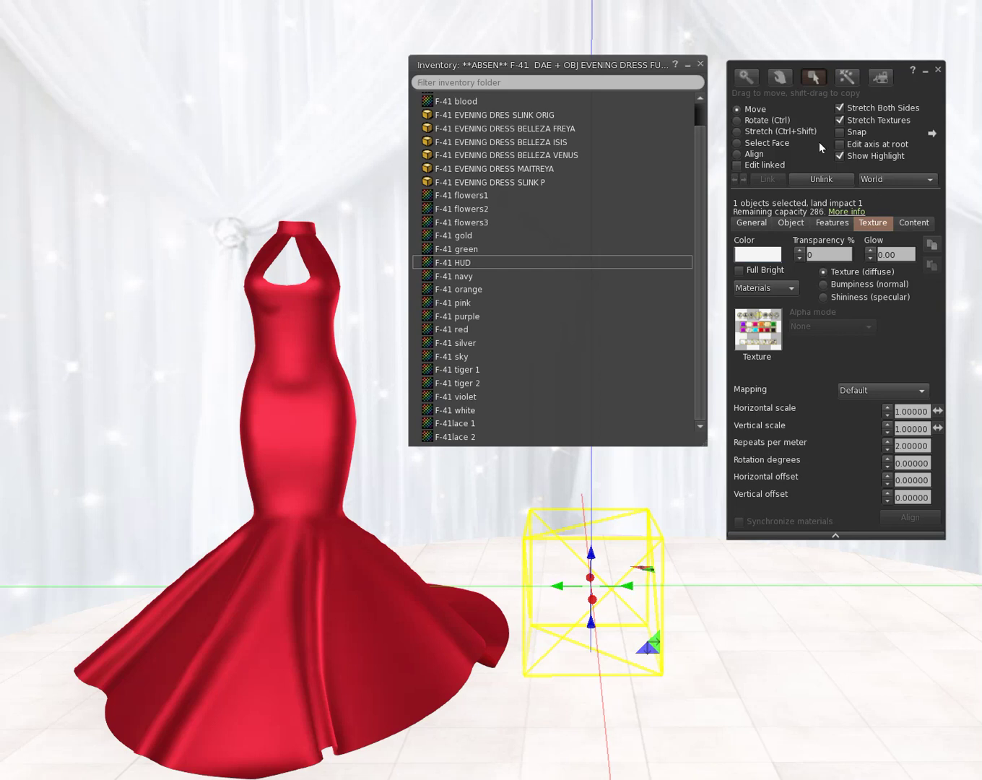
click(758, 120)
drag(591, 612, 609, 603)
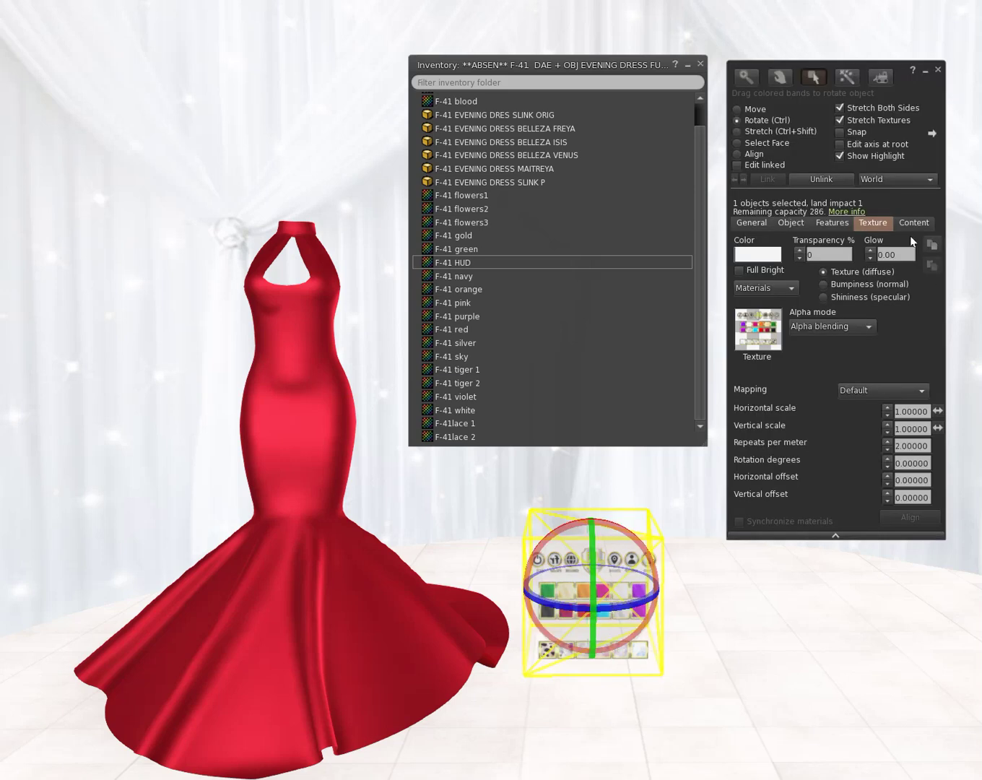
click(762, 132)
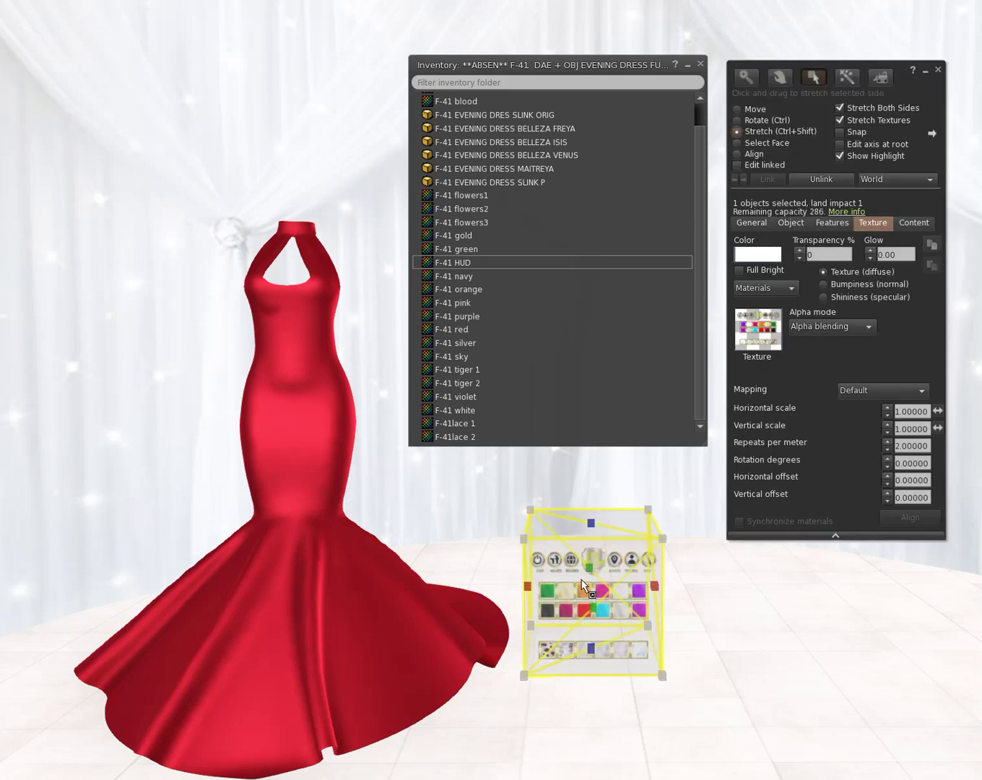
drag(589, 571, 604, 605)
drag(591, 522, 591, 515)
click(750, 122)
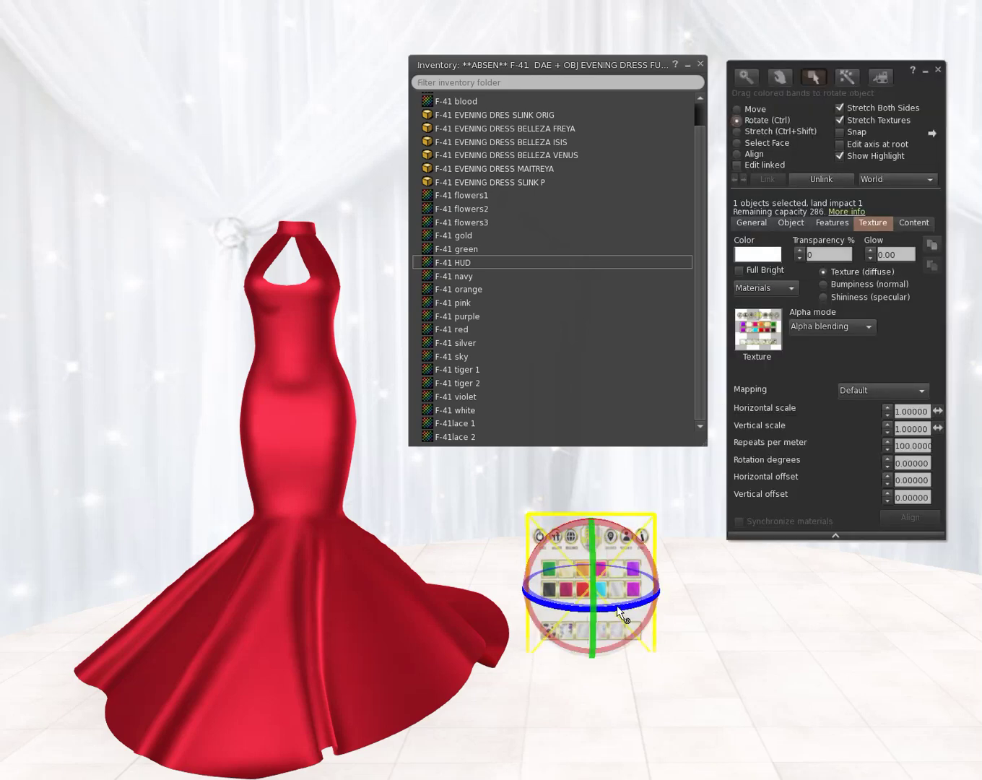
drag(657, 589, 688, 570)
click(792, 223)
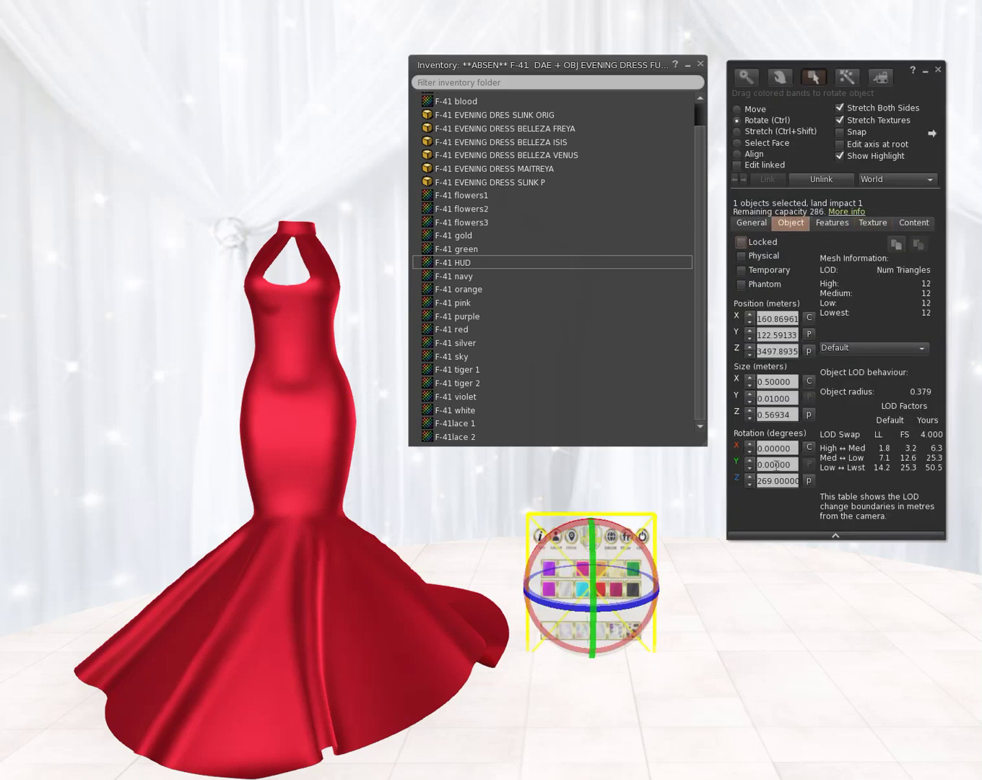
Step: Set the HUD panel's Z rotation to 270° and raise it slightly
click(749, 478)
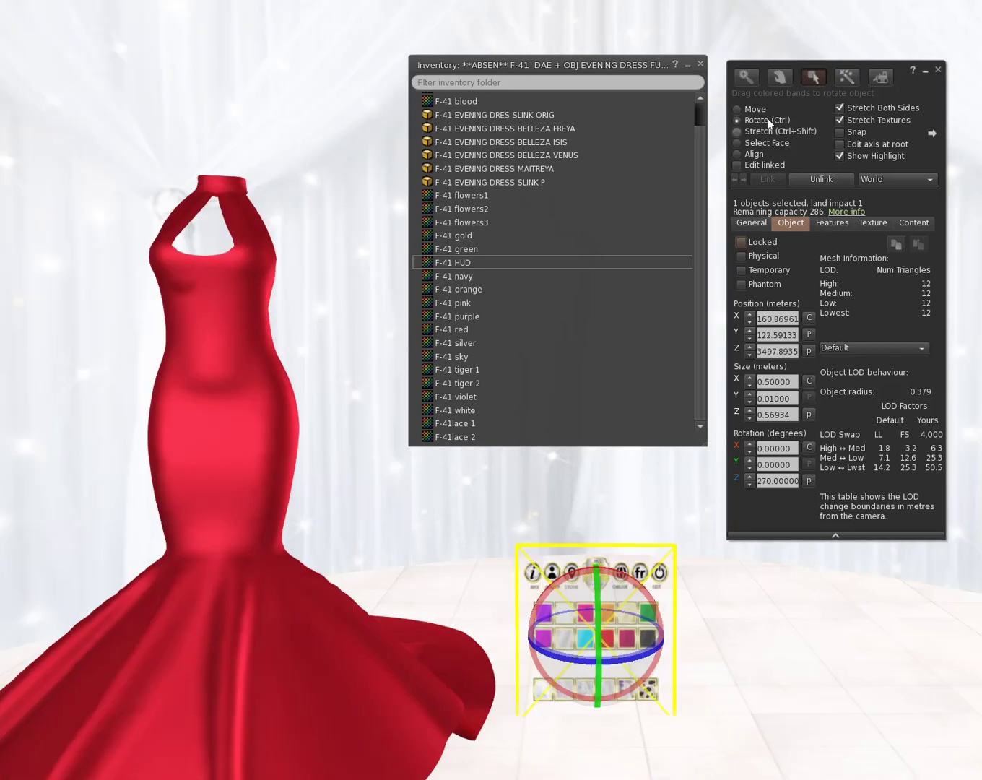
click(753, 108)
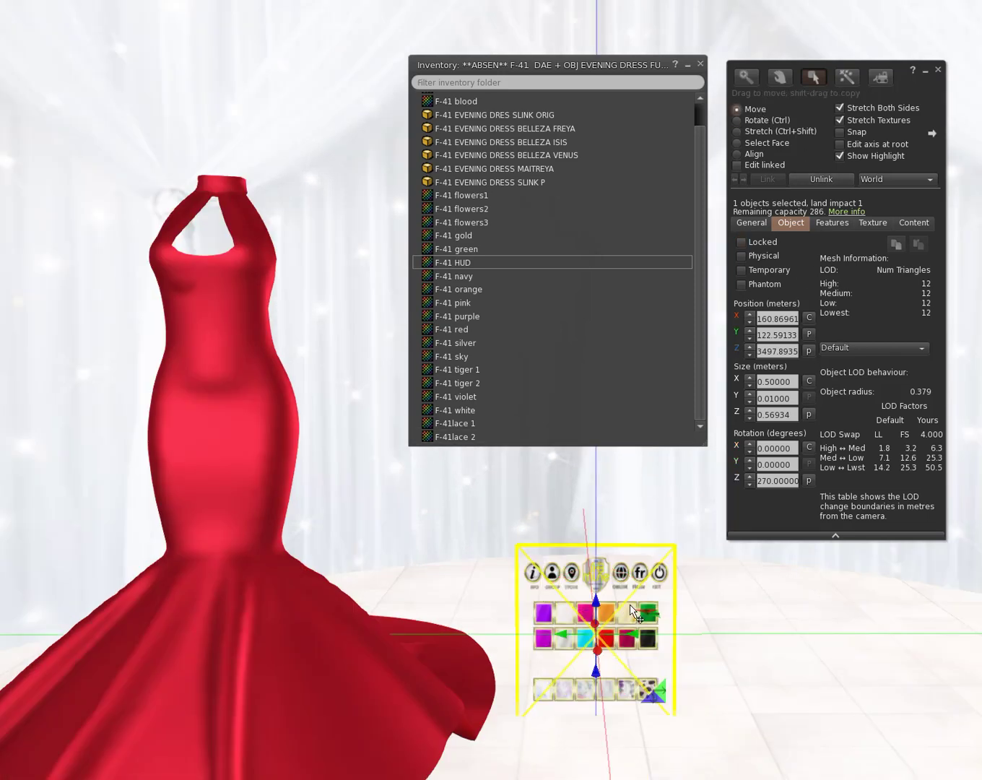
drag(630, 612, 631, 669)
drag(581, 706, 577, 600)
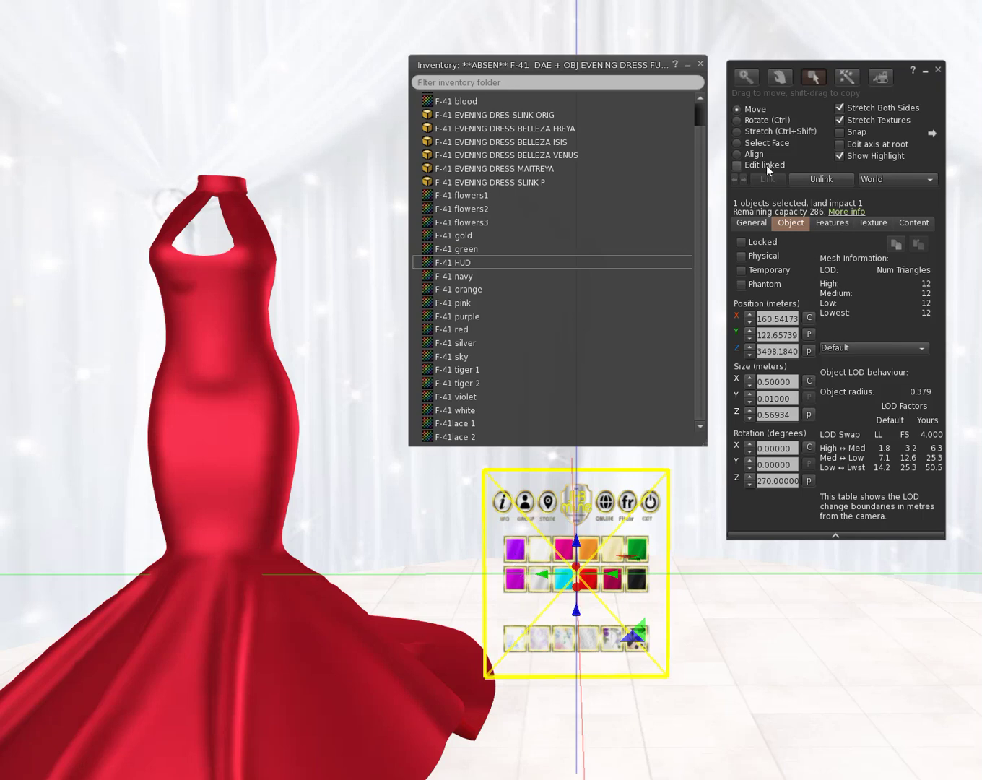
click(768, 132)
drag(687, 582, 691, 575)
click(847, 78)
Step: Rez a box in front of the HUD, color it yellow and shrink it to button size
click(568, 616)
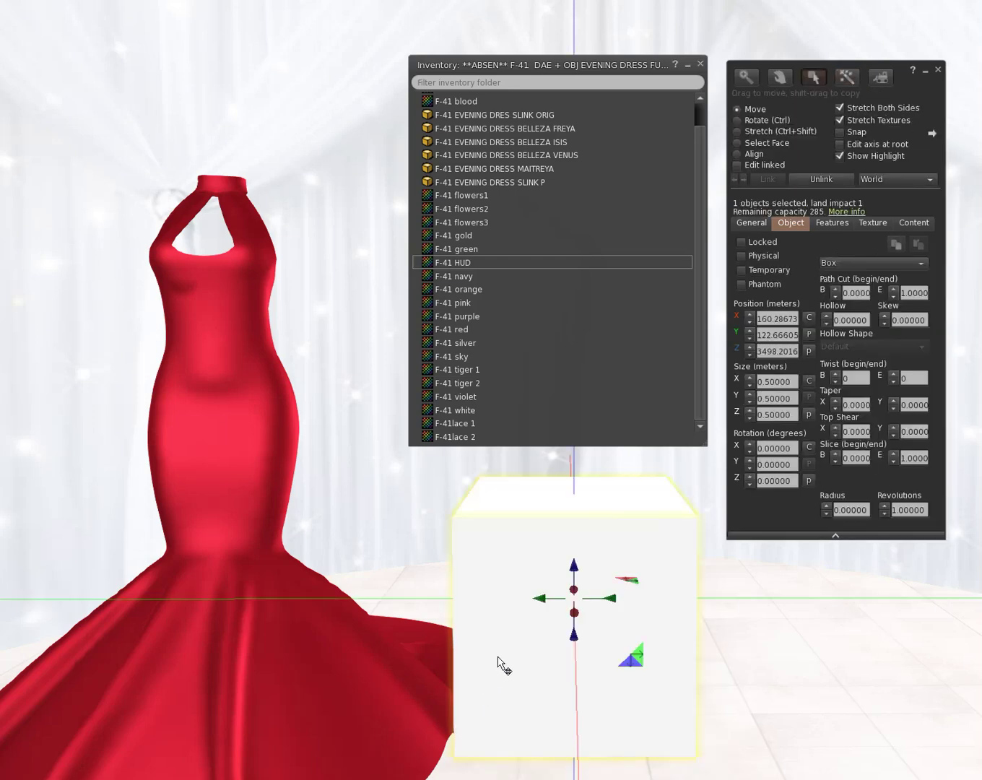
click(739, 132)
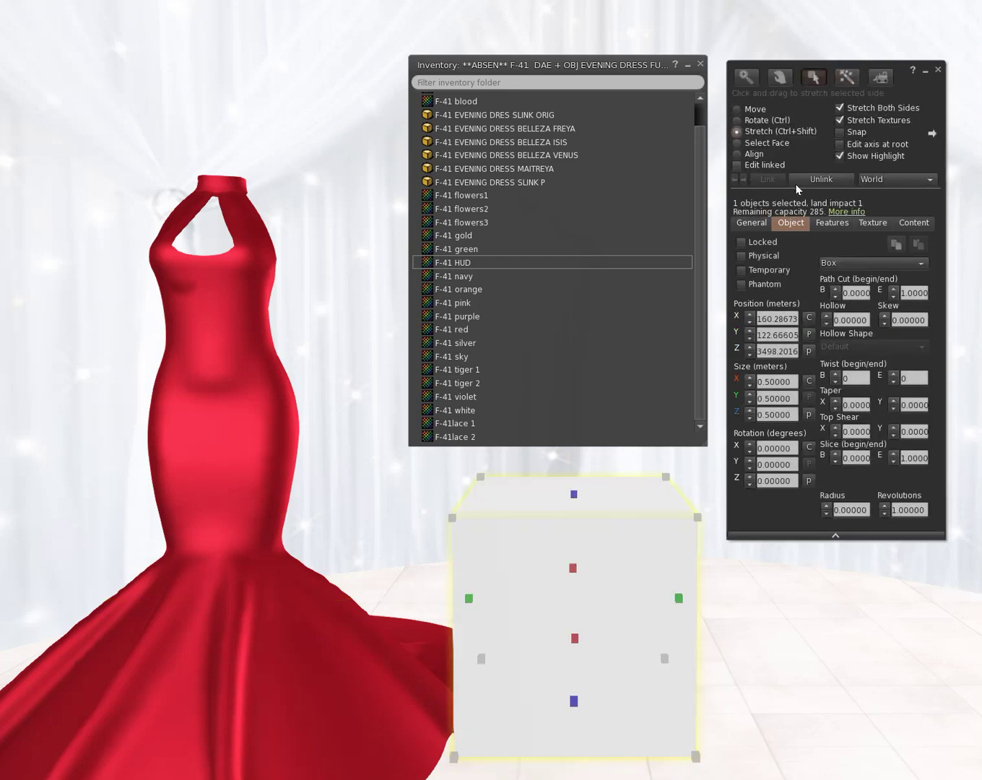
click(871, 224)
click(765, 255)
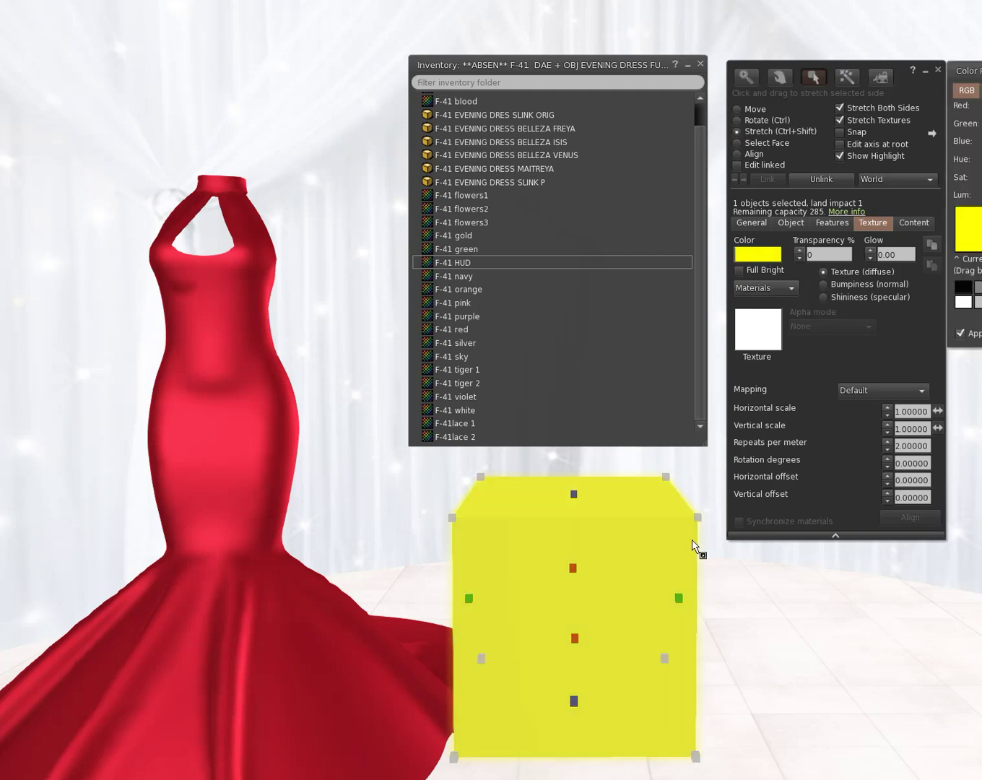
click(453, 520)
drag(455, 522, 536, 570)
click(751, 109)
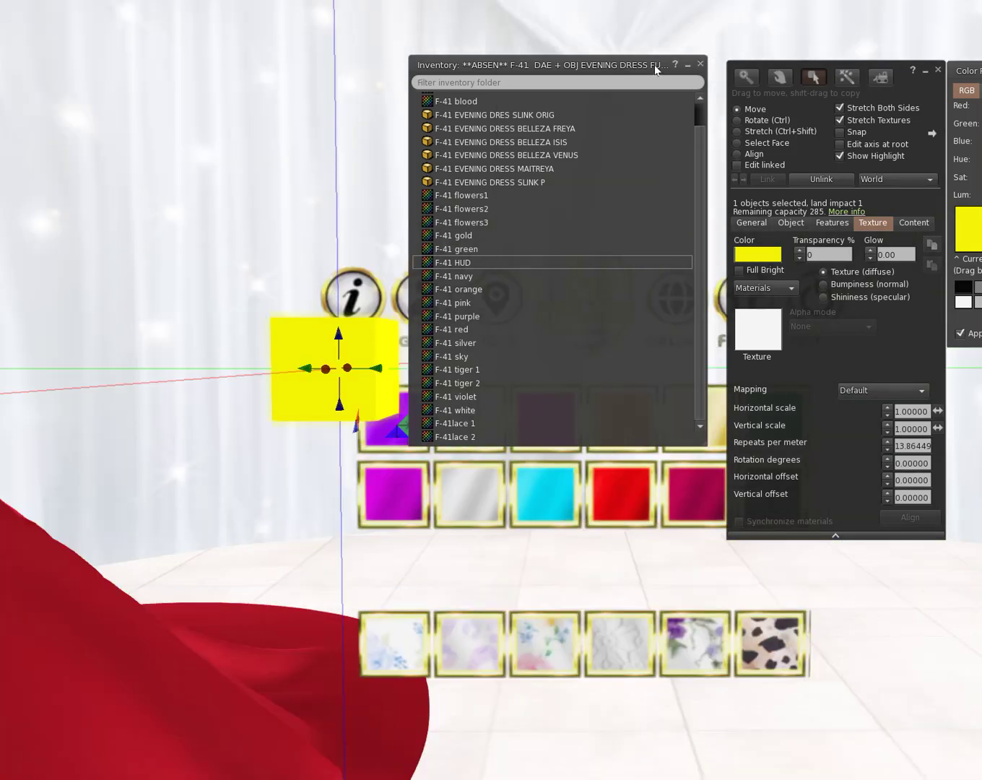
Step: Move the inventory window aside and delete the first yellow cube
drag(656, 69, 137, 18)
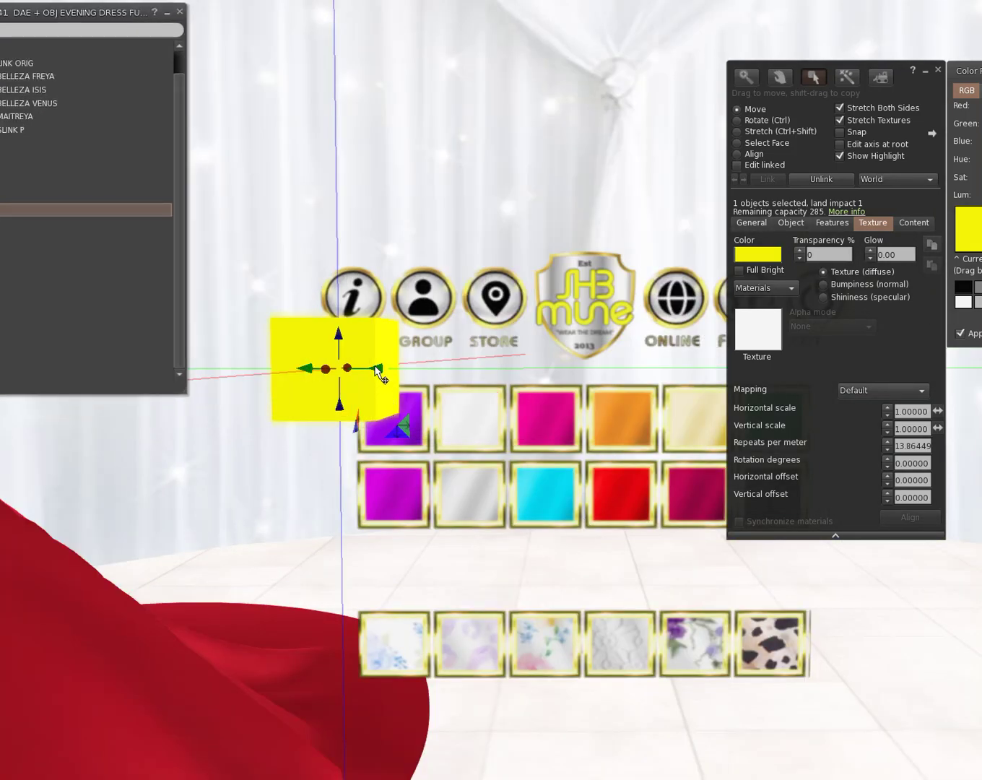
drag(380, 369, 406, 376)
key(Delete)
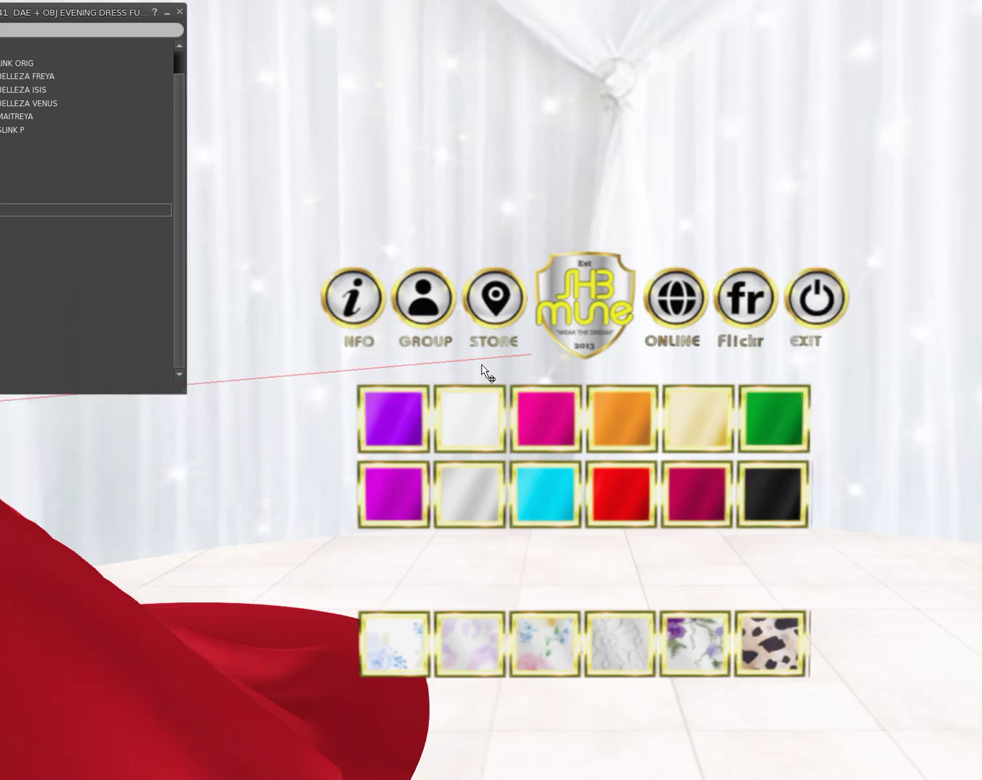
click(538, 354)
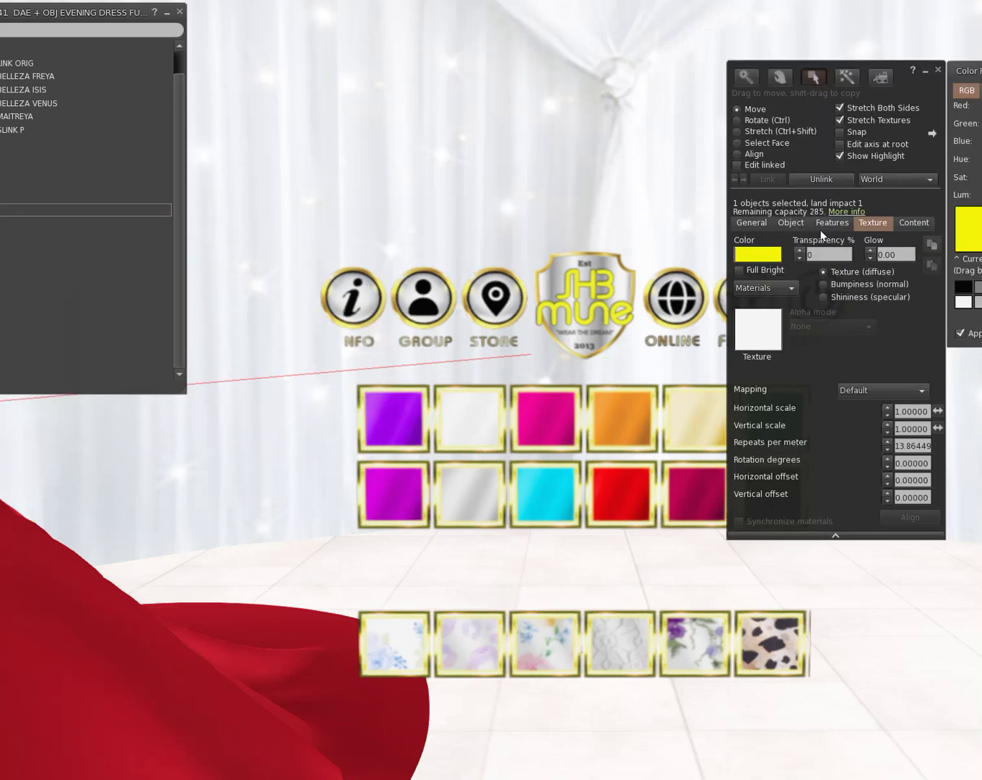
click(721, 269)
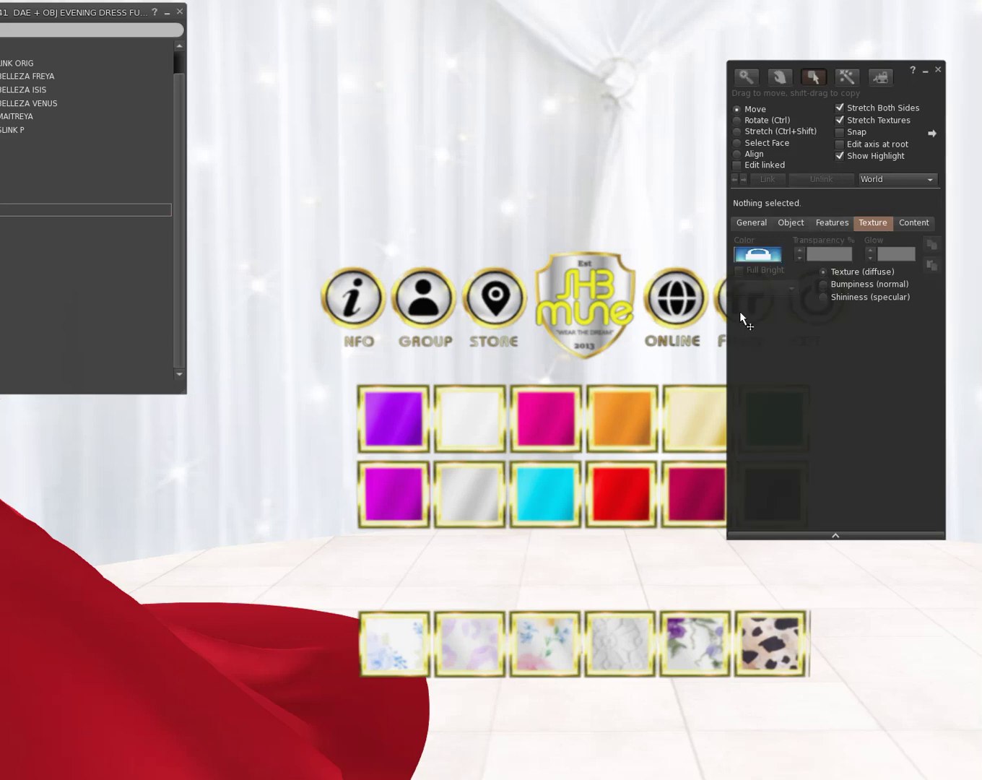
Step: Rez a new box in front of the HUD and colour it pale yellow
click(847, 77)
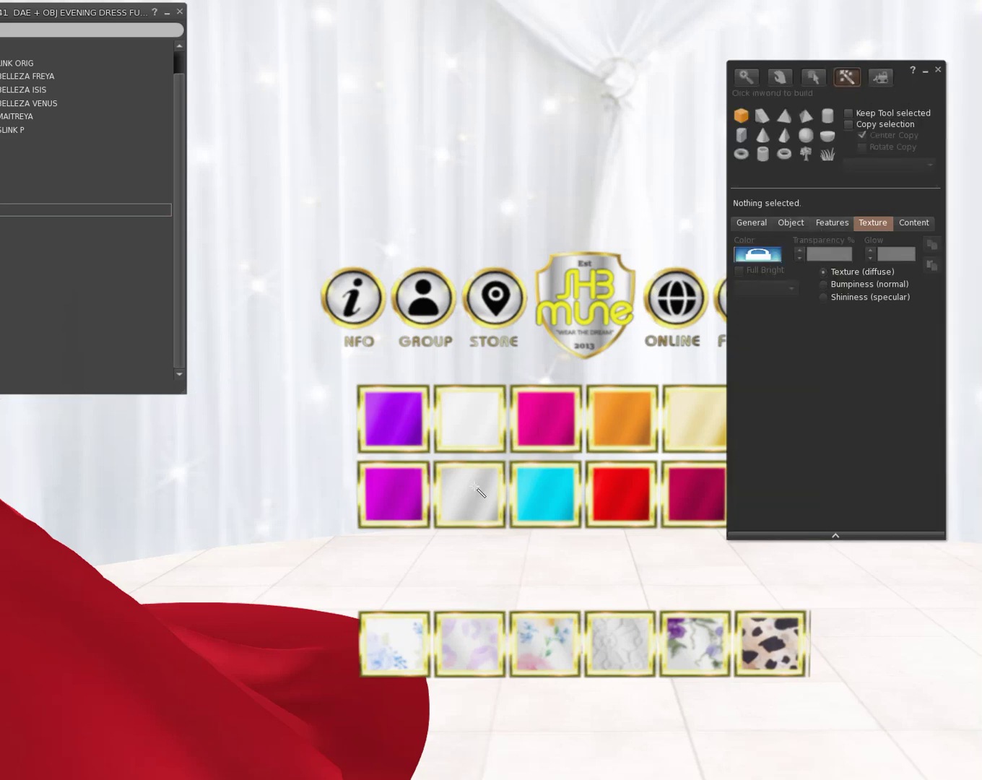
click(414, 498)
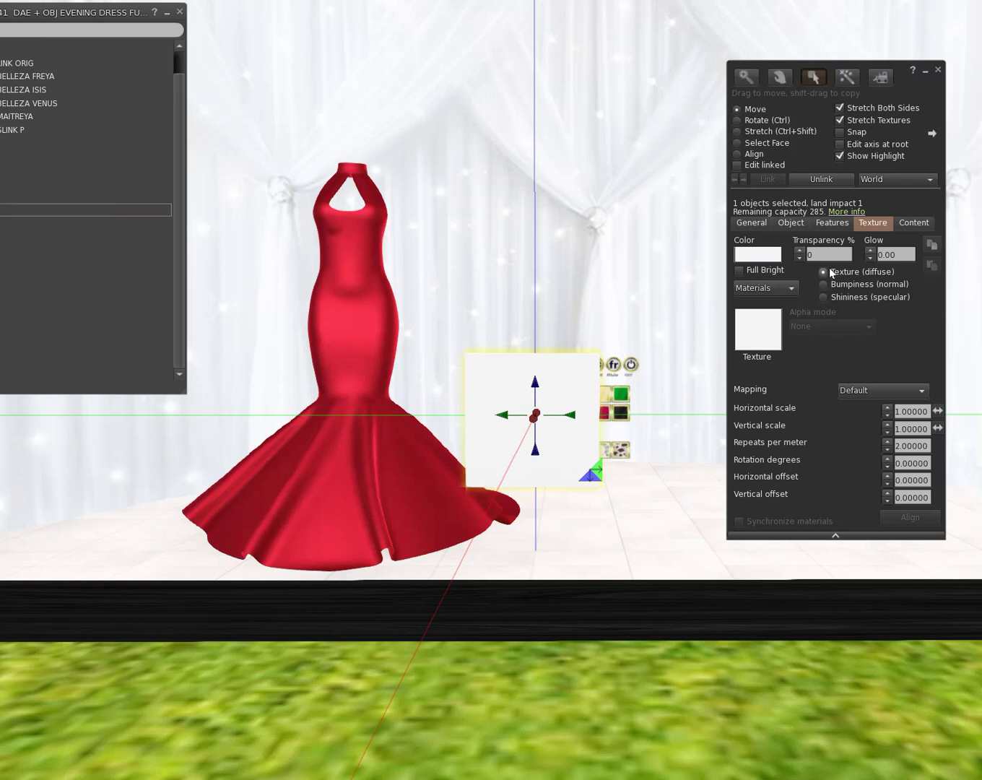
click(771, 254)
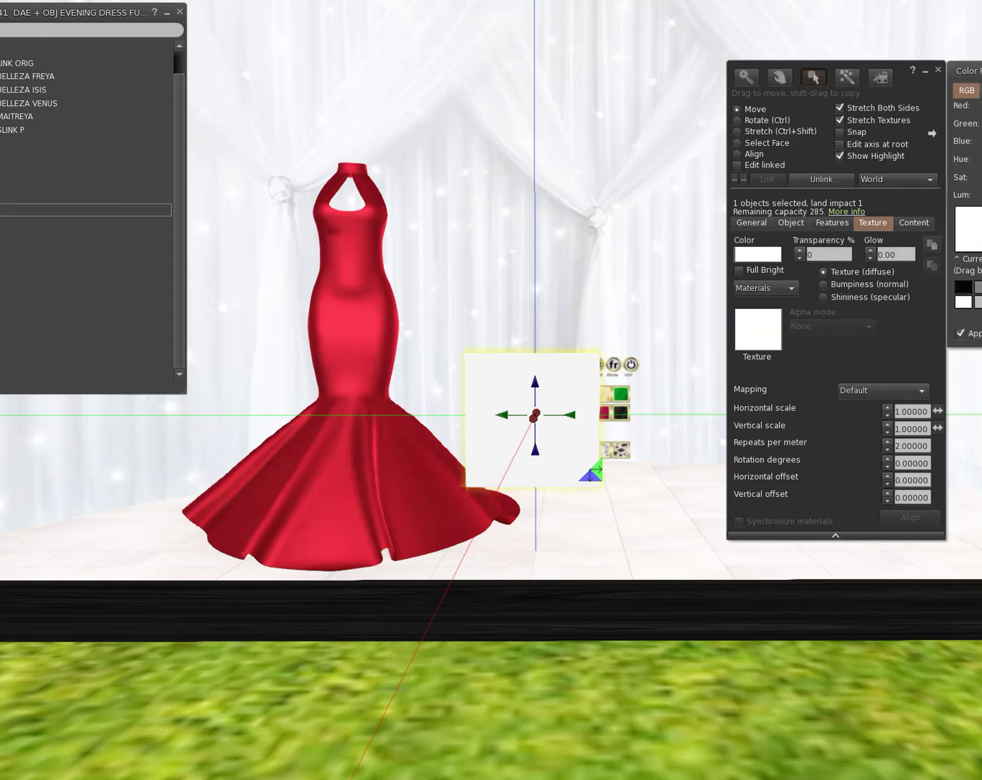
click(760, 132)
key(Escape)
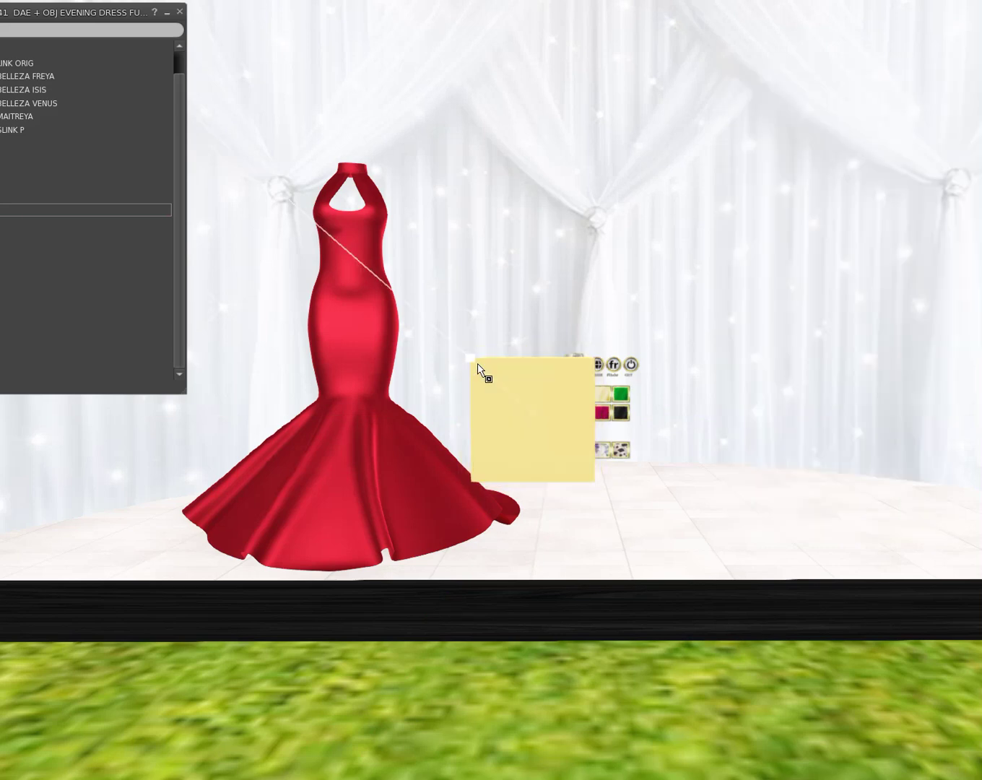
Step: Shrink the pale yellow box to swatch size and raise it up to the HUD swatches
drag(485, 373, 527, 403)
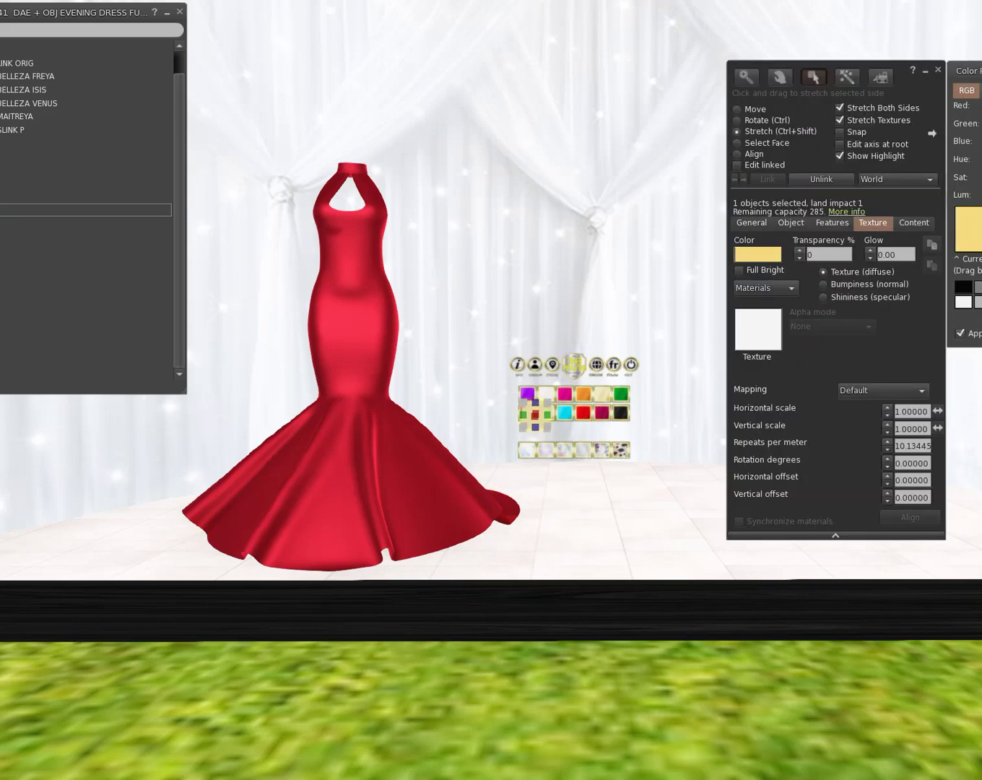
scroll(737, 583, up, 5)
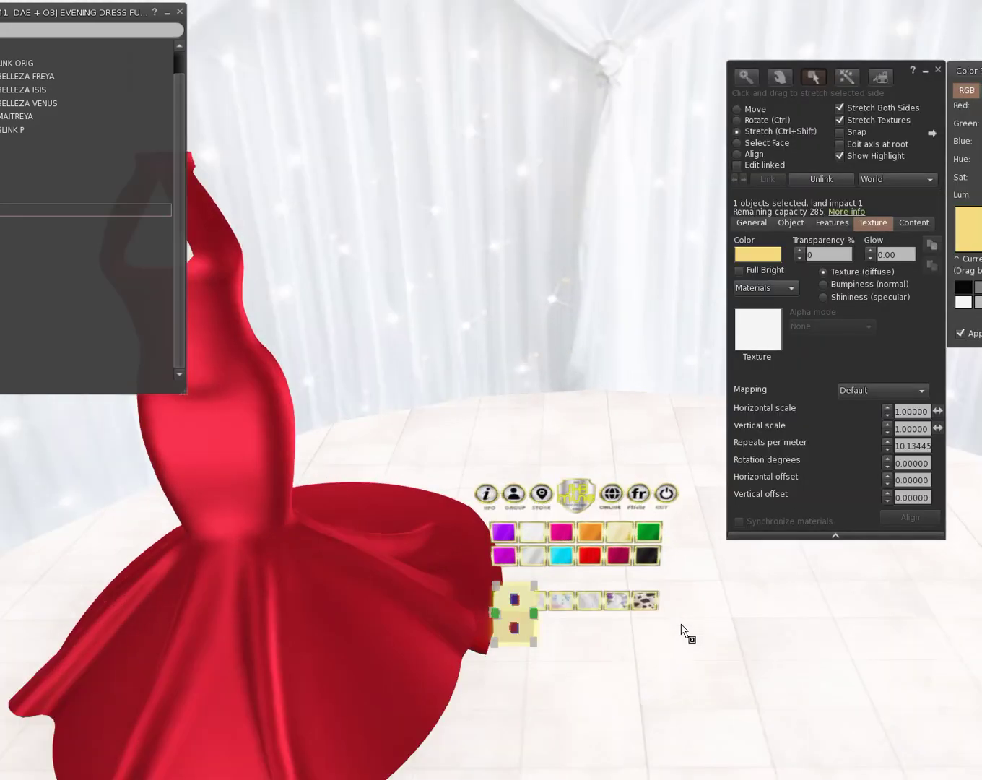
click(760, 110)
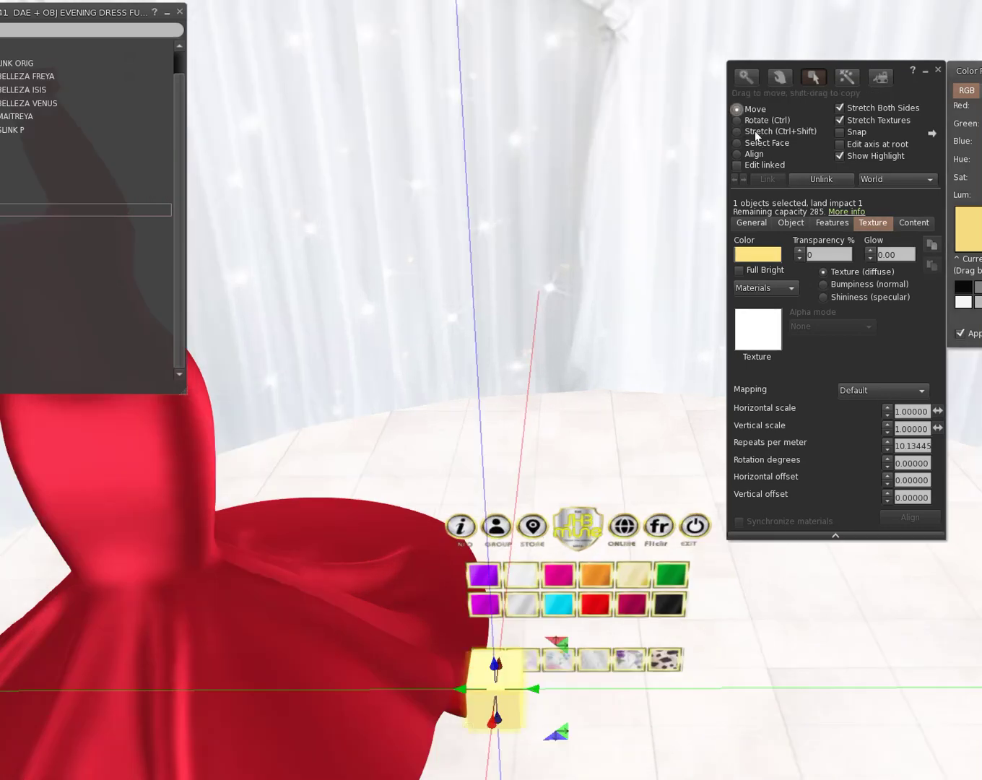
drag(498, 722, 491, 628)
click(758, 131)
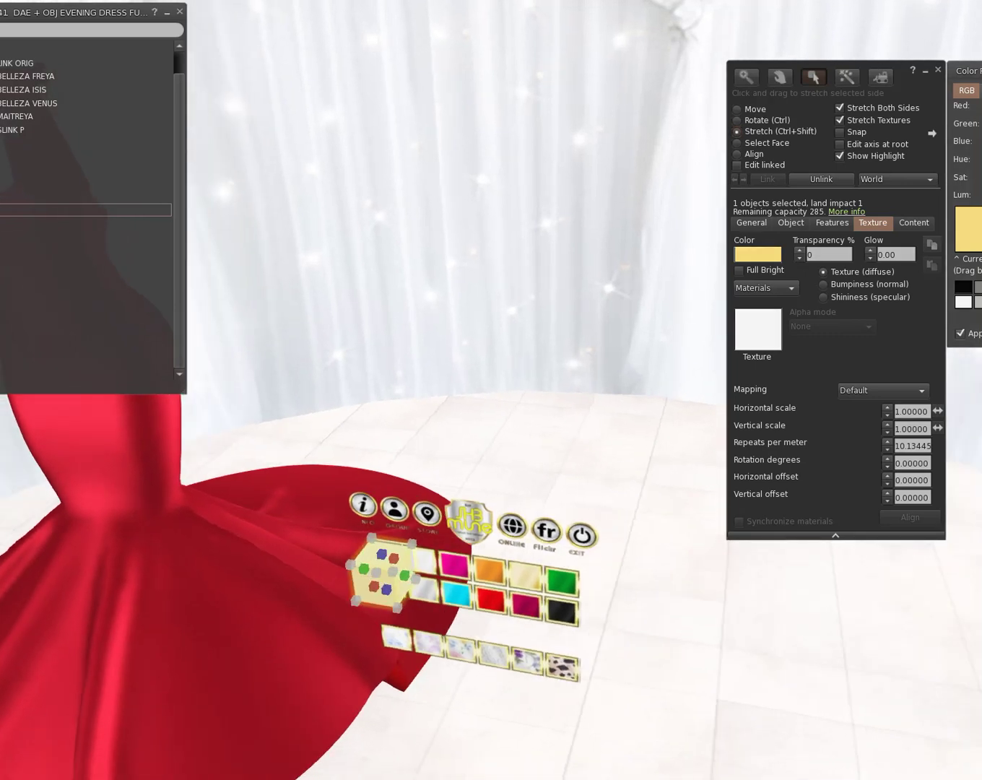
drag(399, 575, 387, 598)
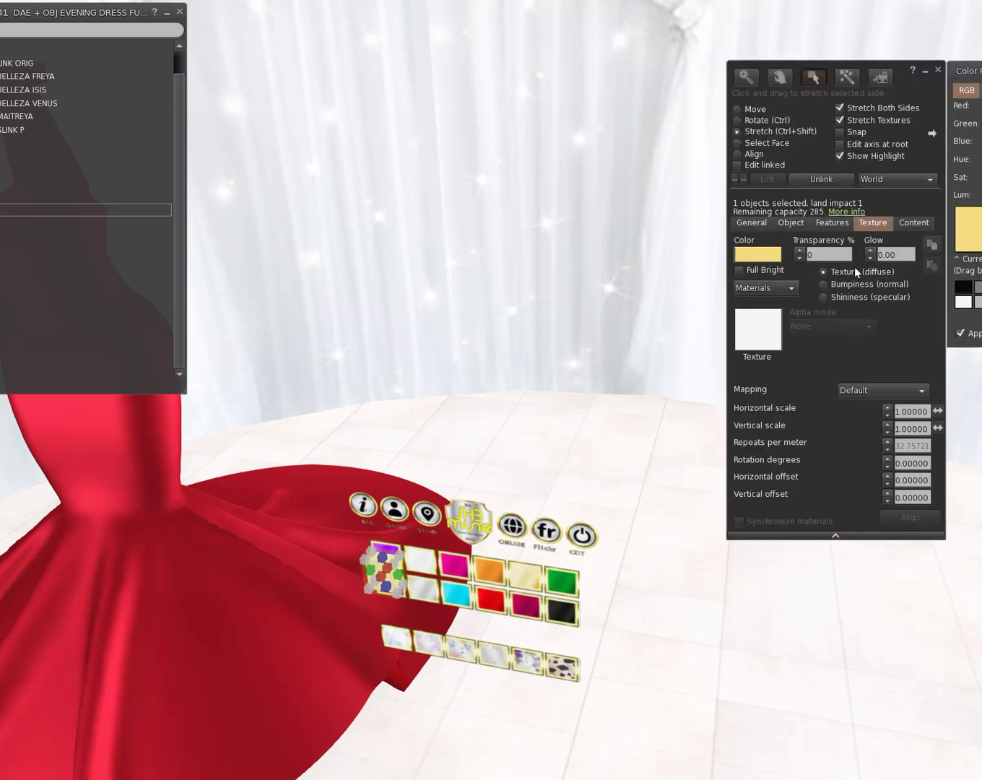
Step: Nudge the tile flush over the HUD's top-left swatch
click(758, 109)
drag(373, 596, 394, 591)
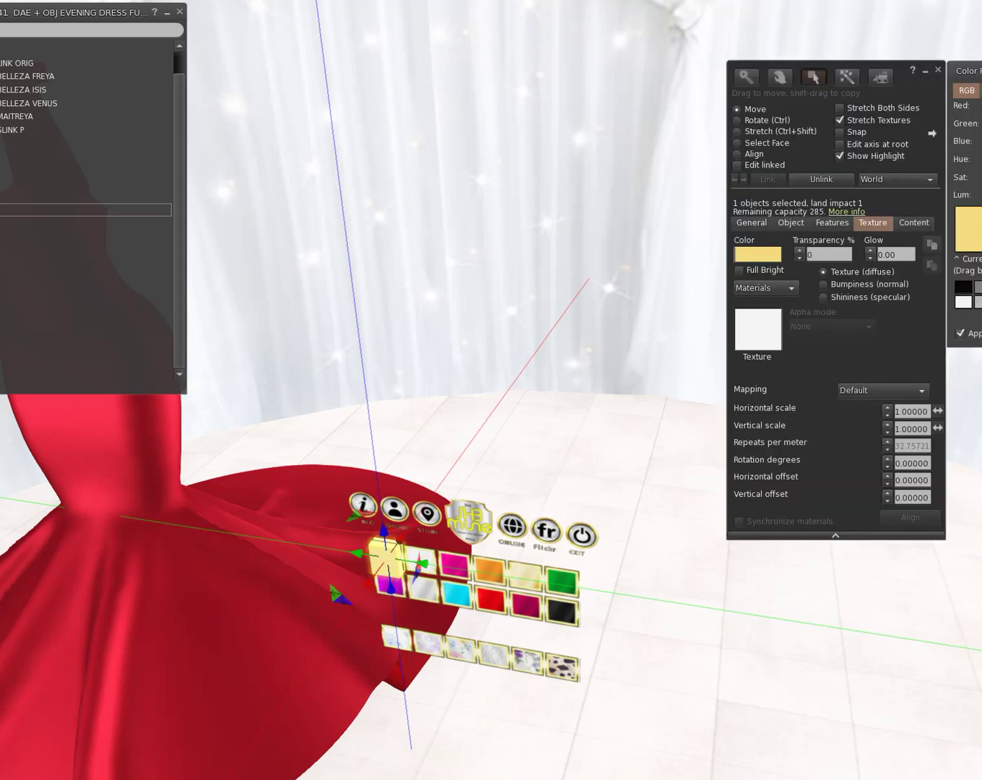
key(Left)
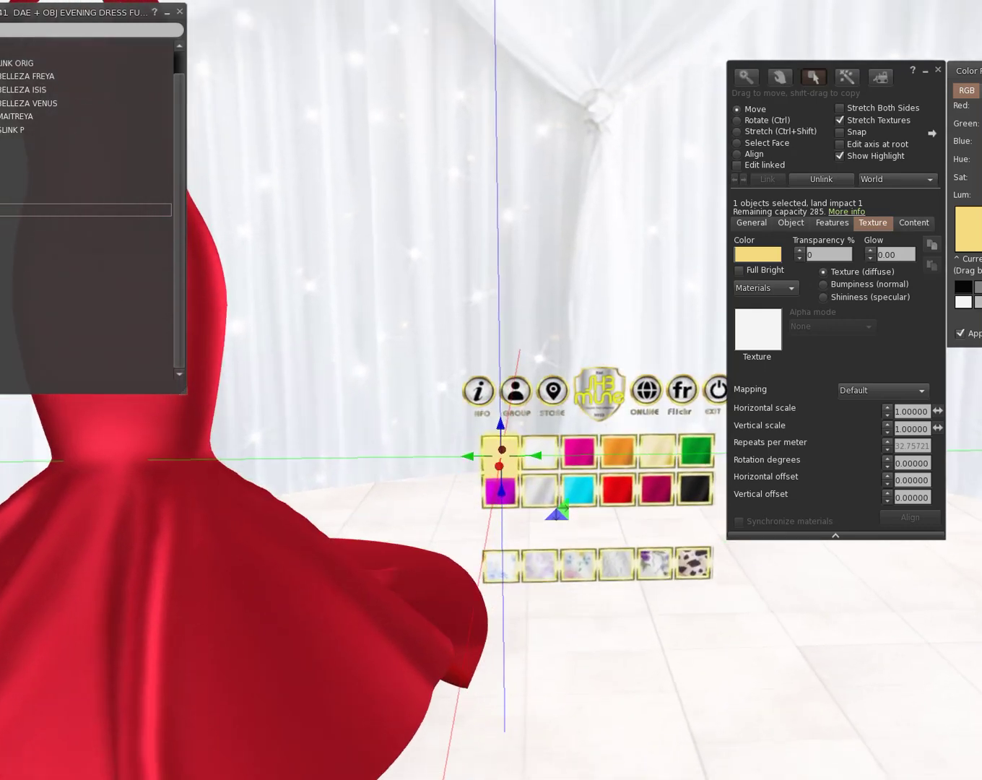
drag(504, 450, 501, 450)
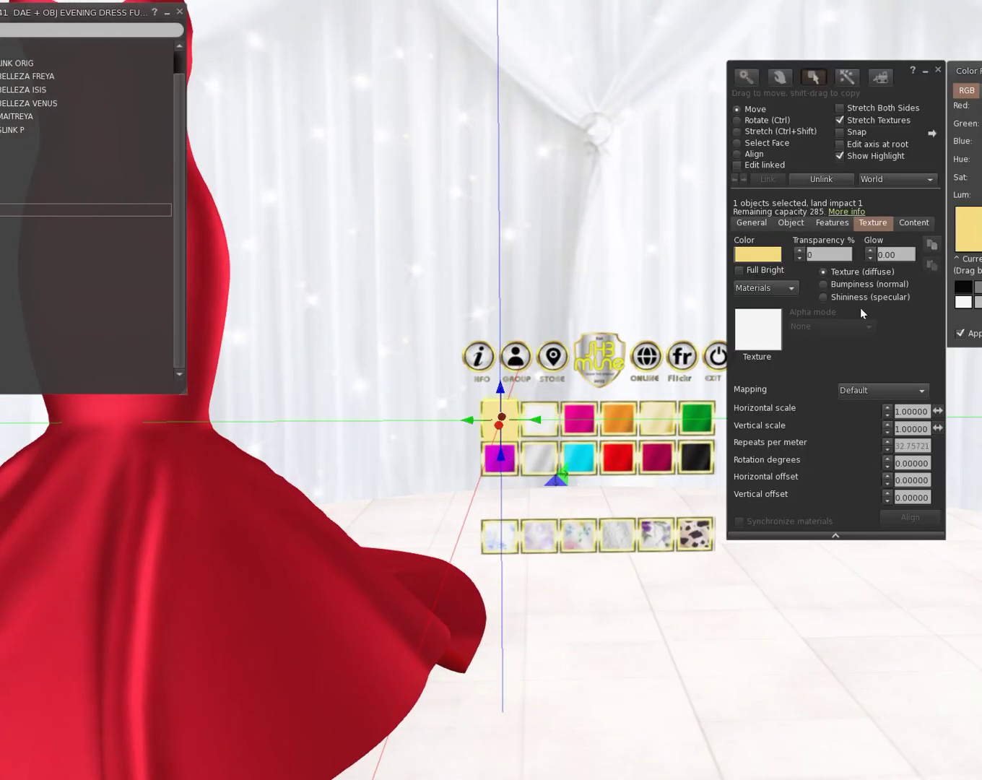
click(738, 131)
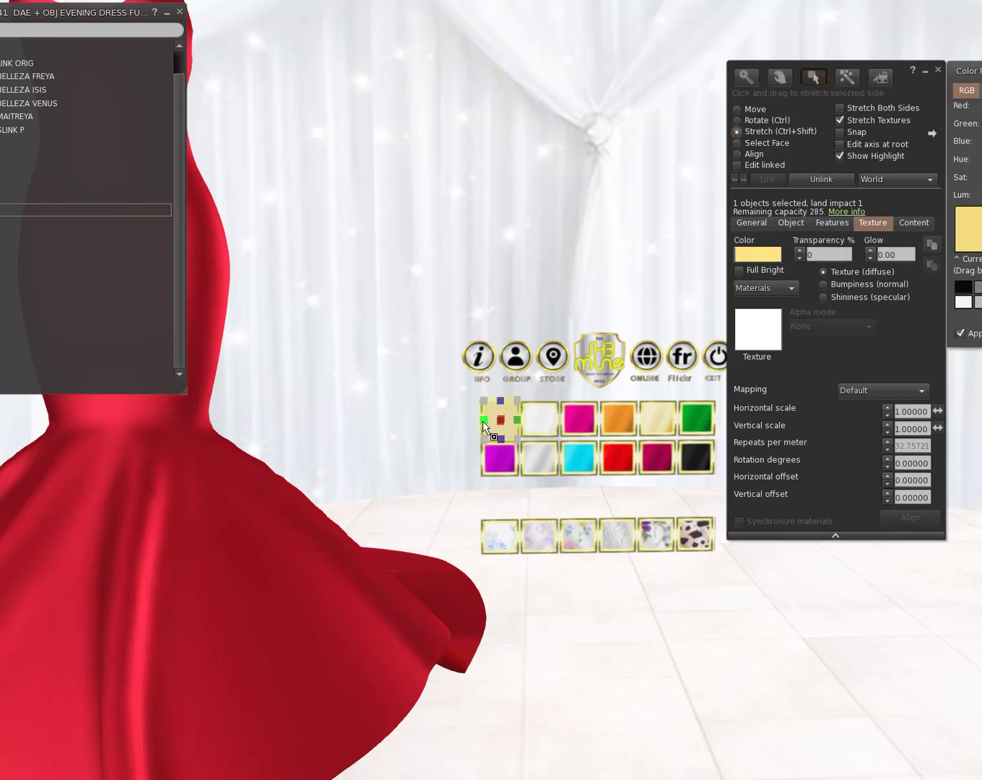
click(499, 425)
Step: Widen the tile slightly to fit the swatch and name it LookDesc
drag(518, 420, 520, 421)
click(745, 109)
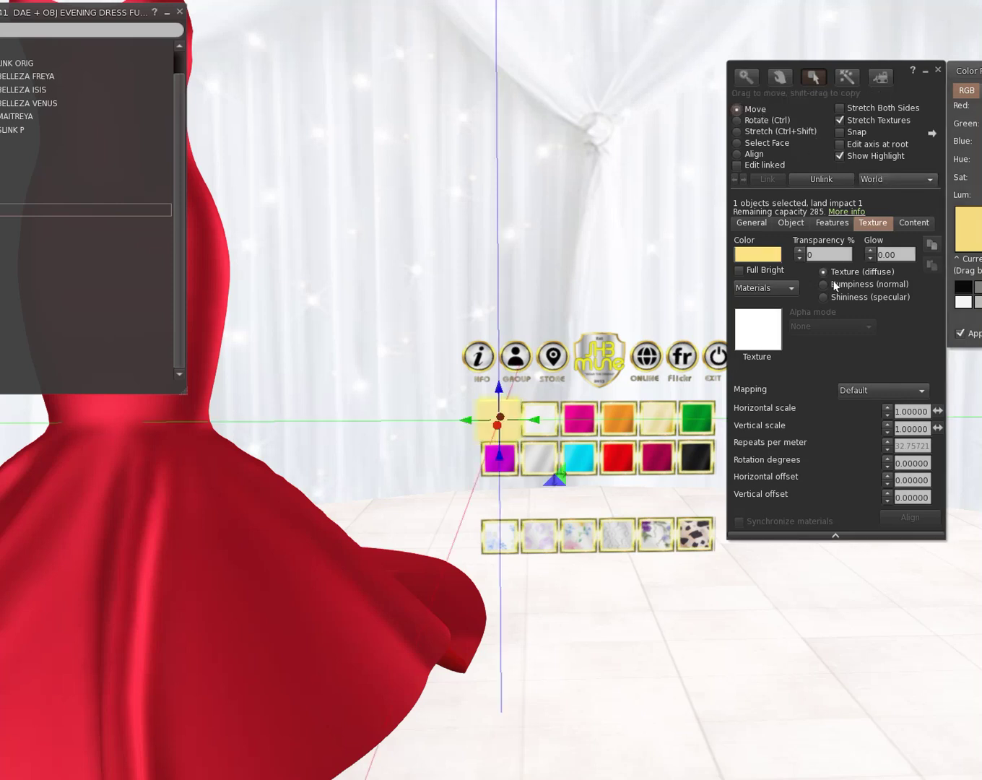
click(751, 224)
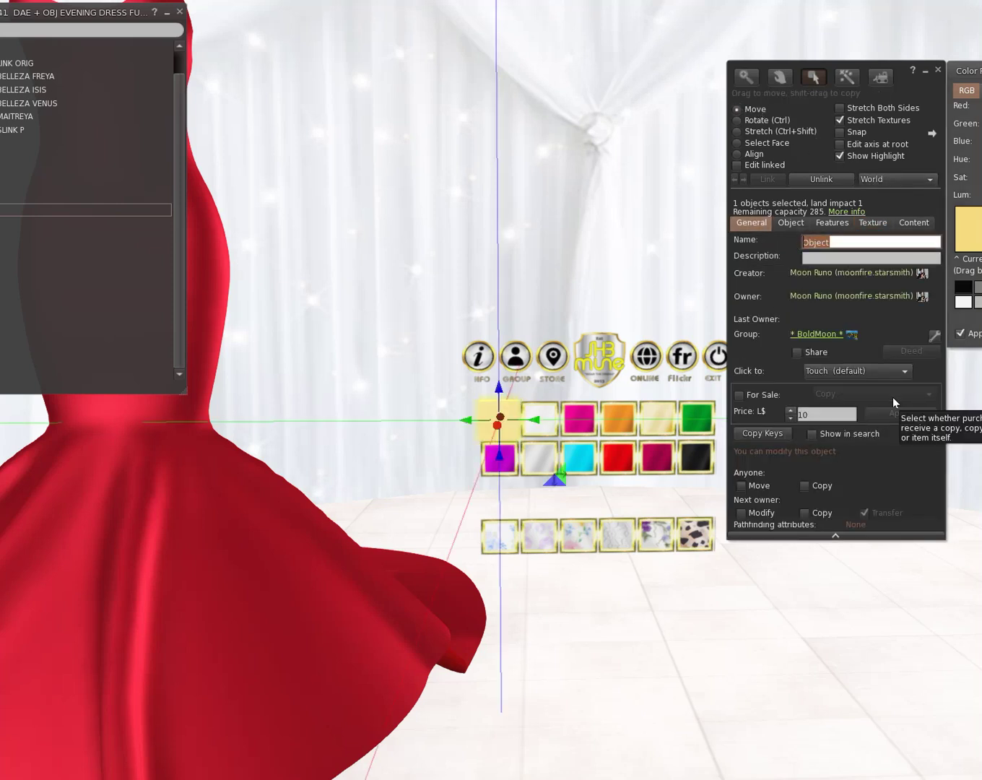
text(LookD)
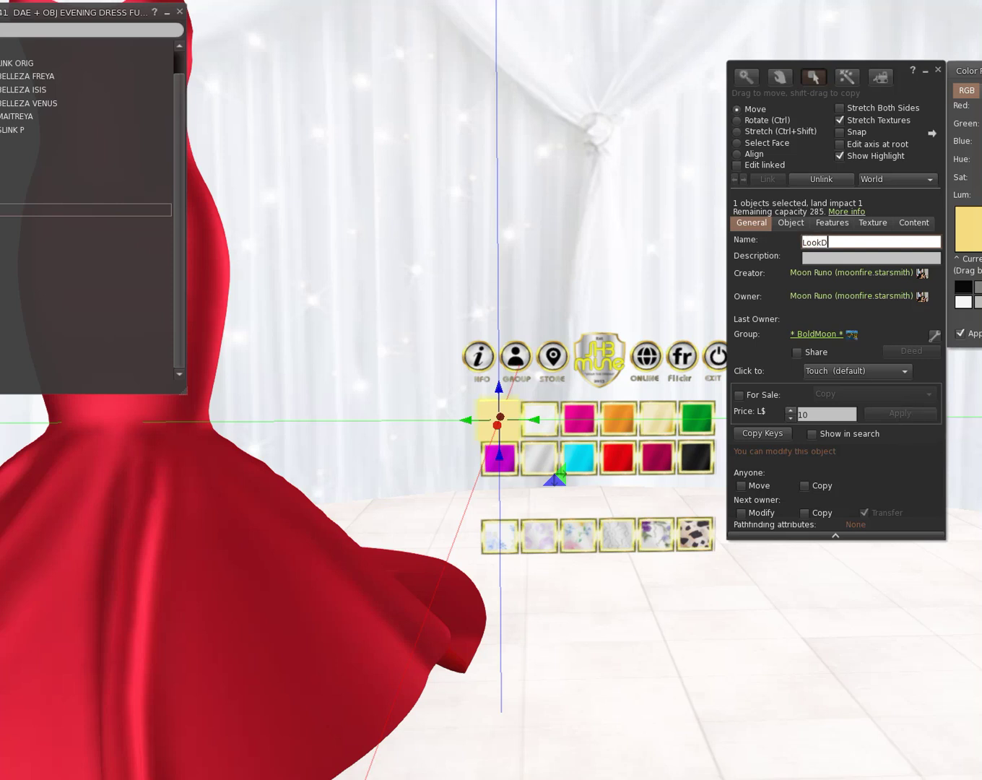
text(esc)
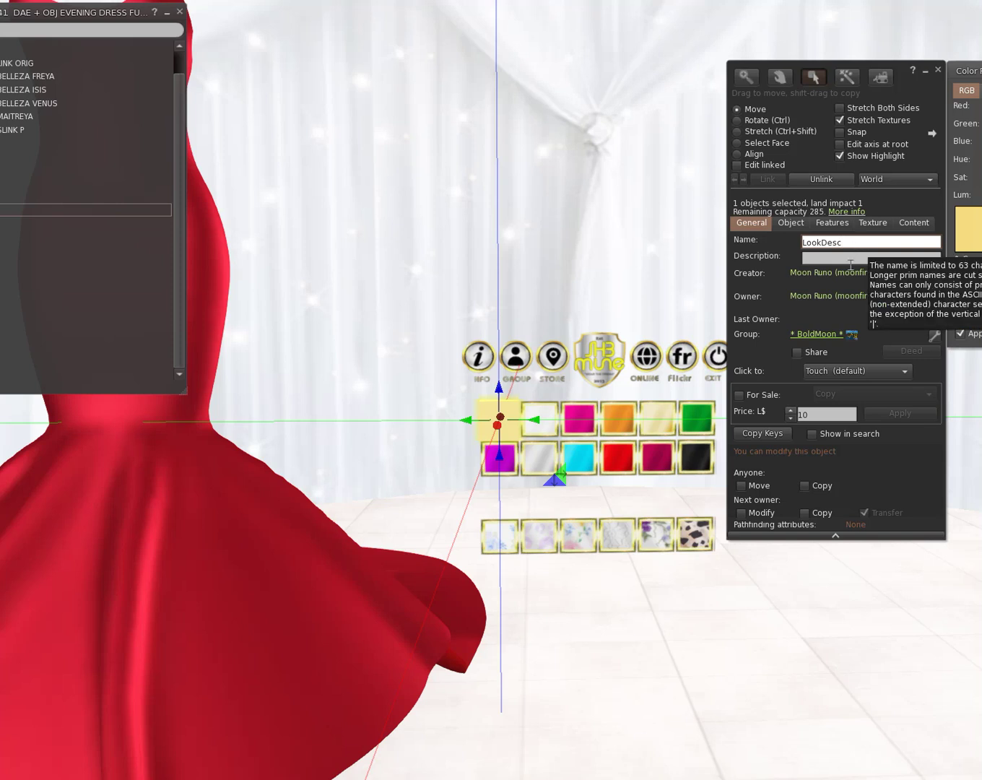
click(848, 258)
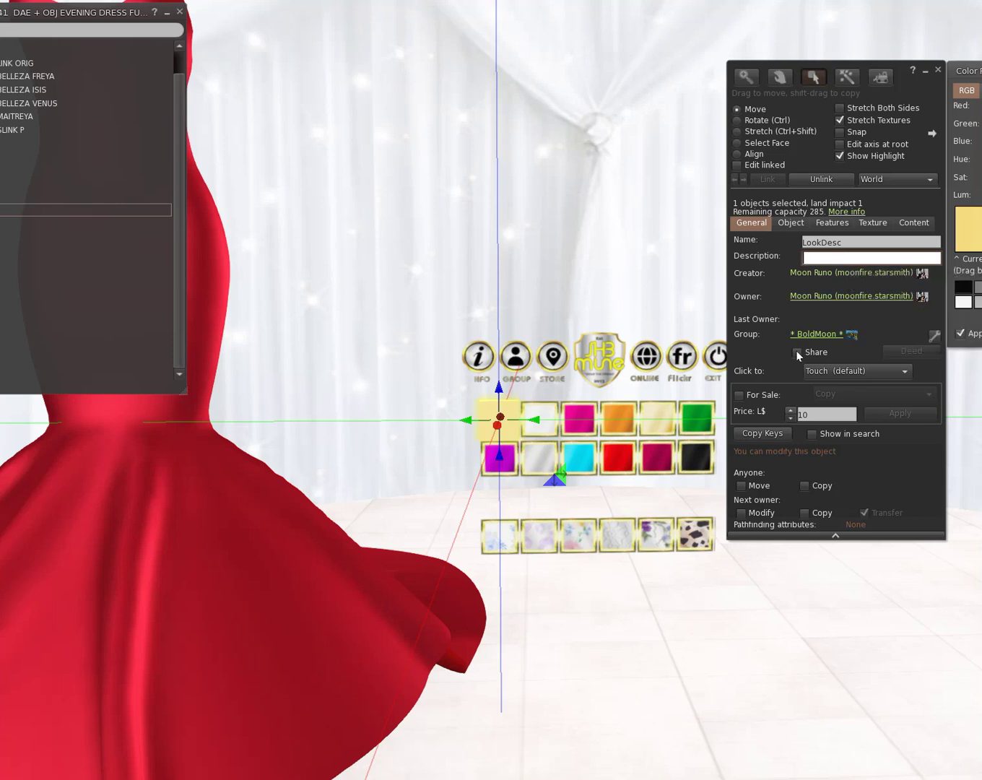
Step: With Edit linked on, rename the gown's F-41 EVENING DRESS MAITREYA piece to Heather
click(281, 650)
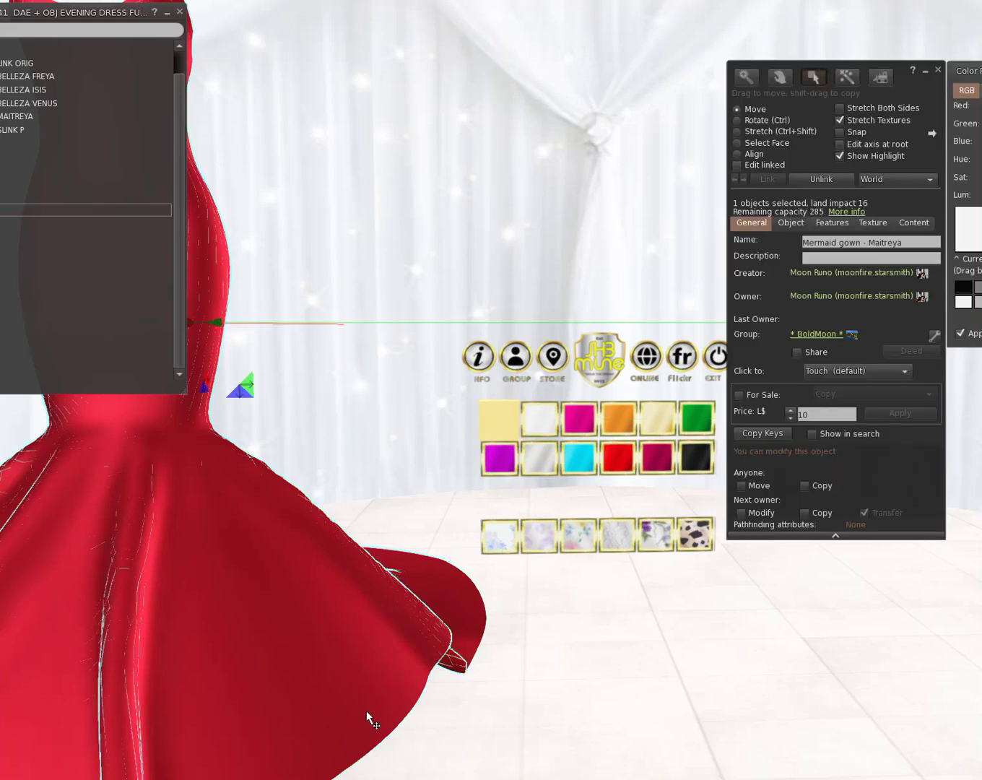
scroll(398, 430, down, 3)
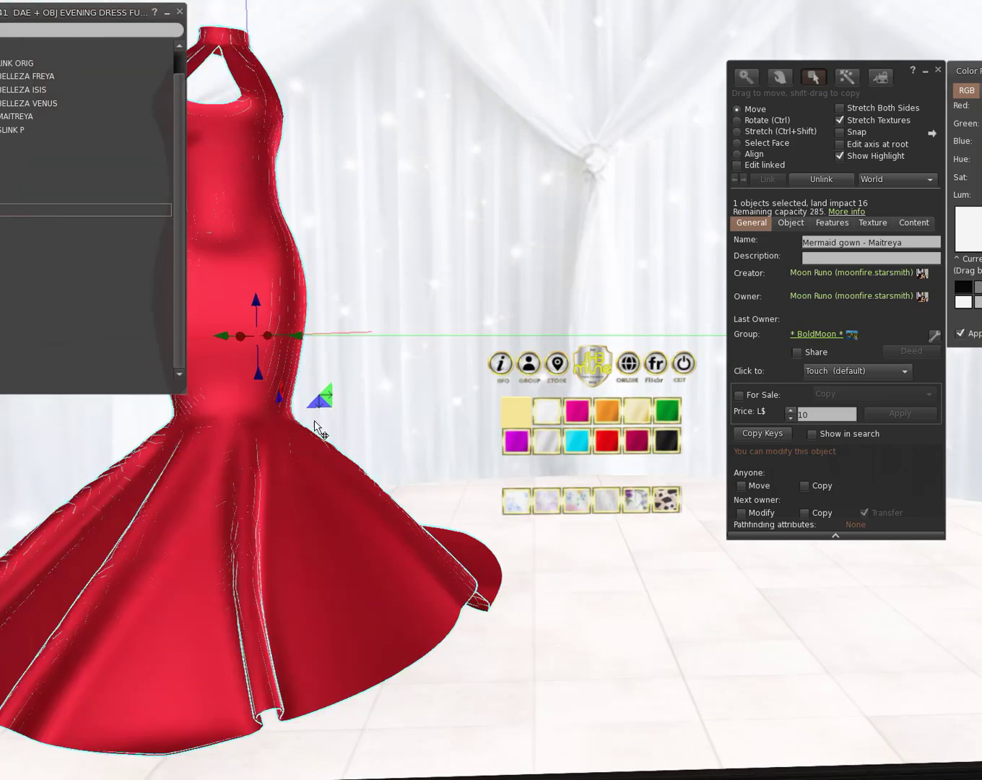
drag(118, 12, 0, 153)
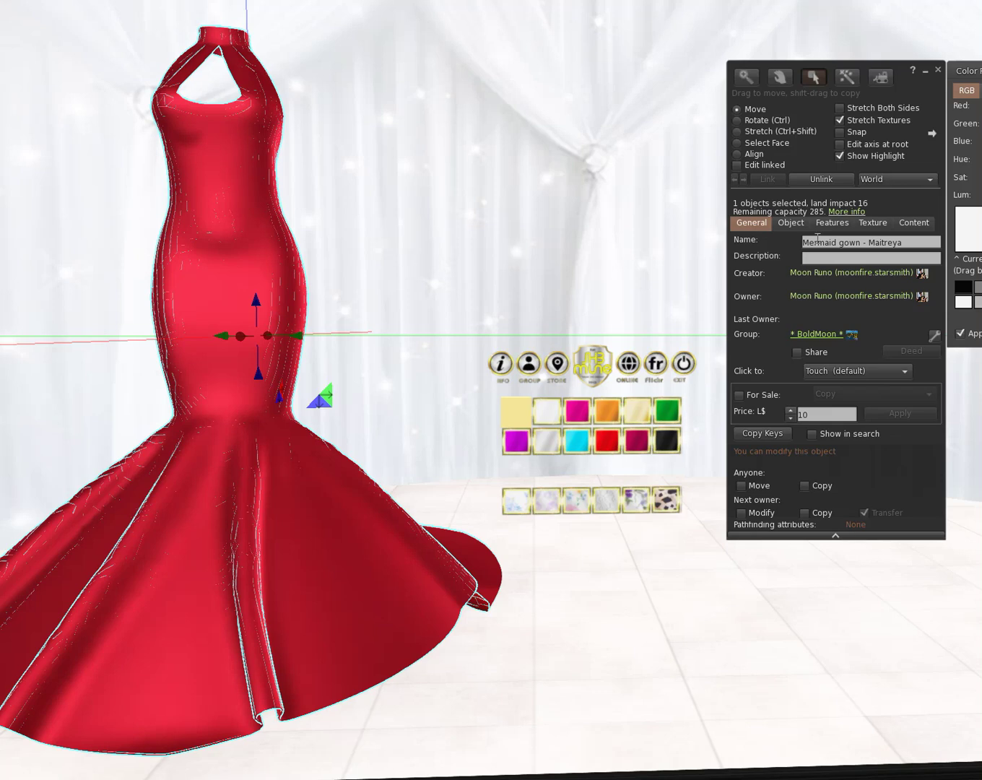
click(758, 167)
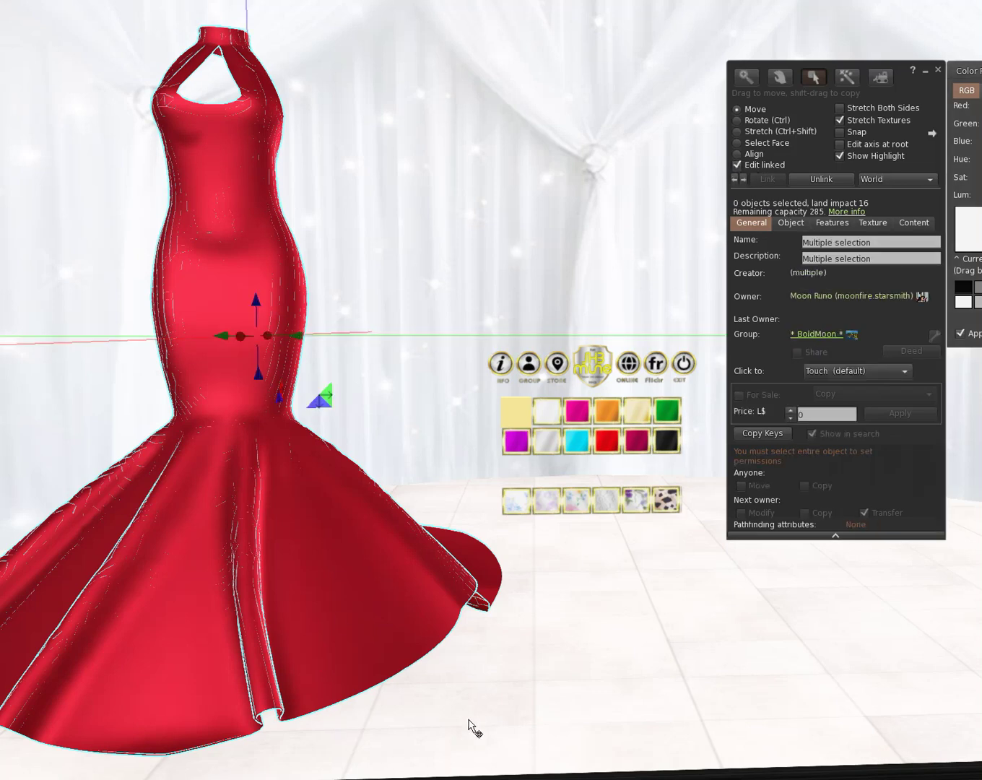
click(348, 613)
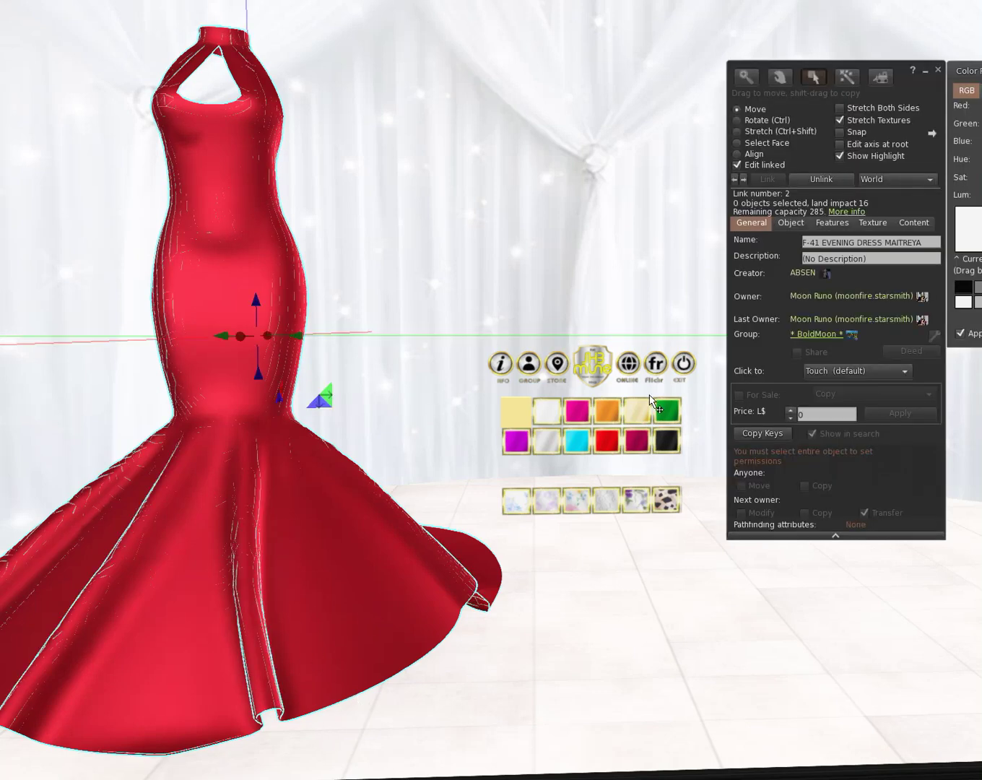
click(893, 255)
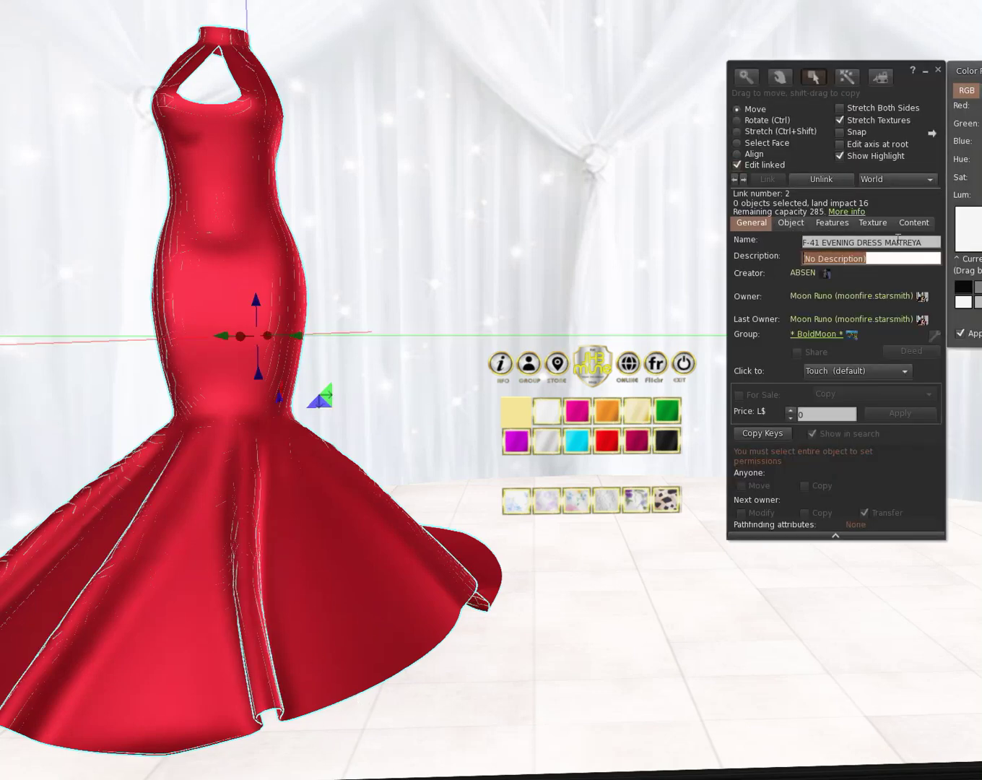
click(883, 244)
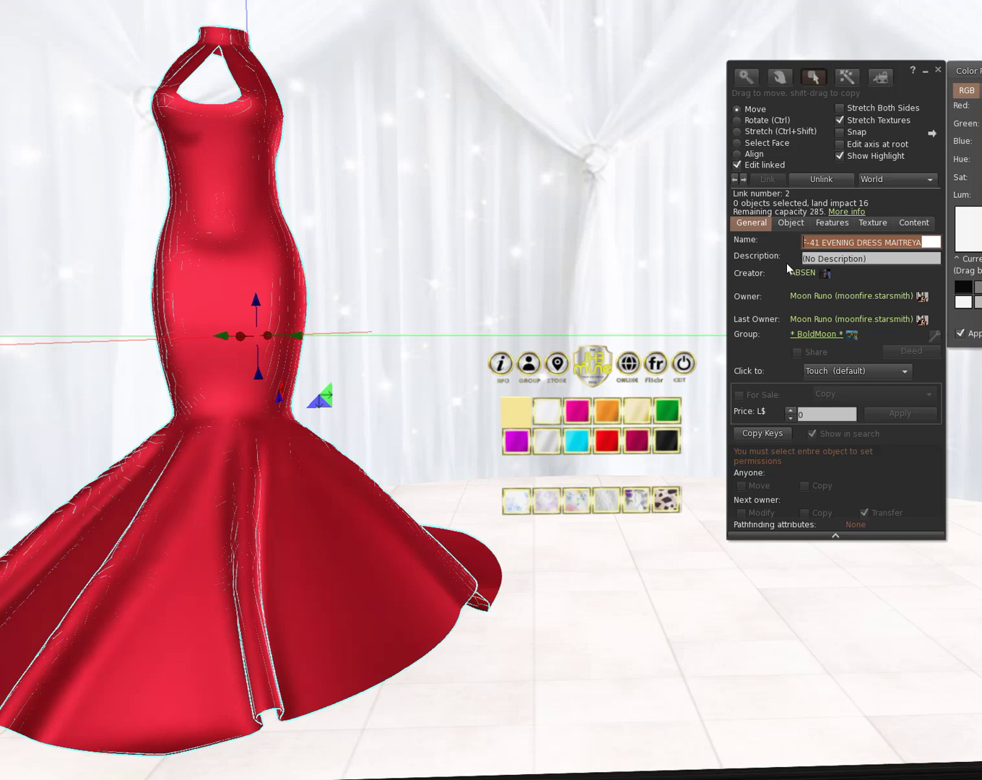
text(Heather)
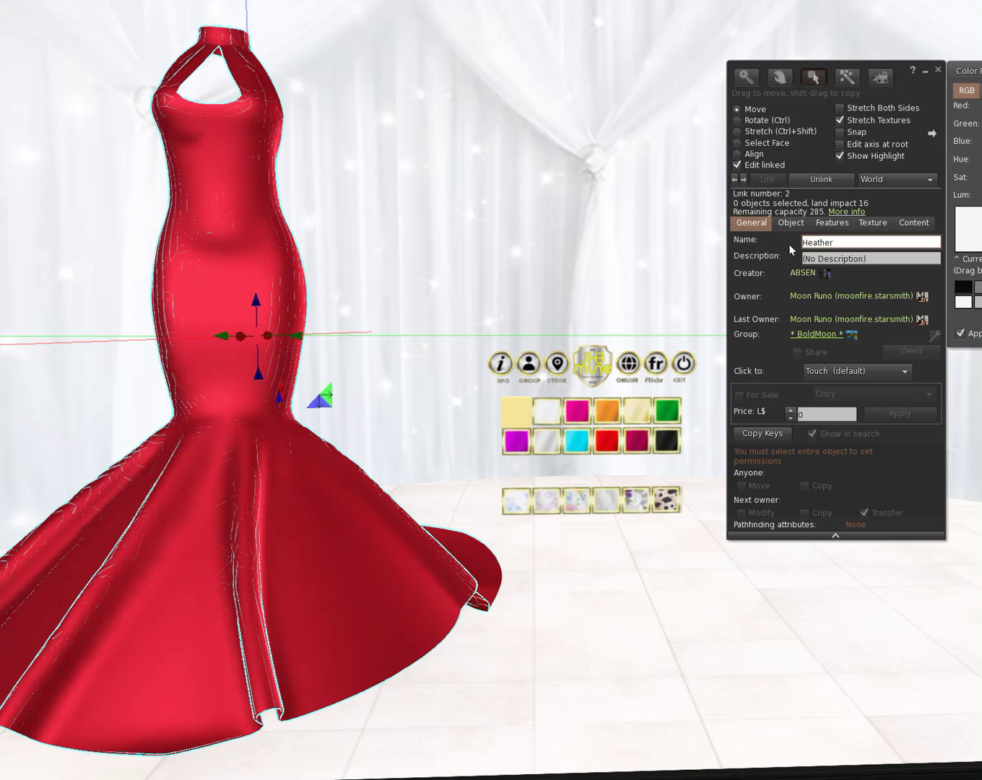
click(874, 258)
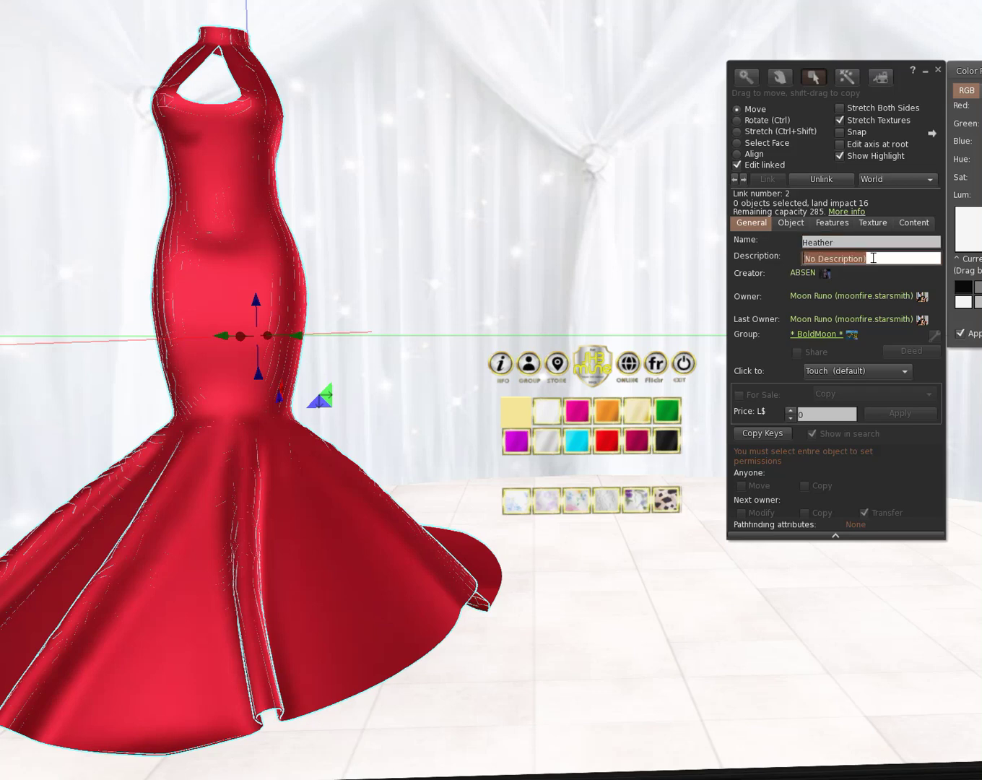
Step: Give the yellow LookDesc swatch the description Heather and check the dress's new name
click(519, 416)
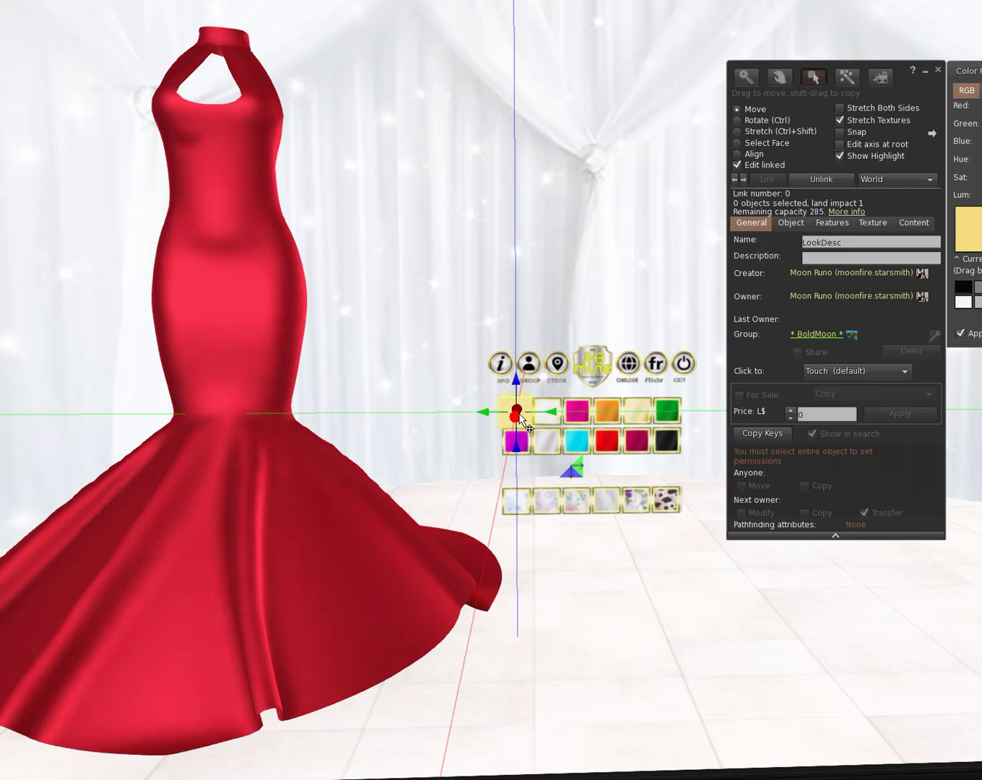
click(825, 258)
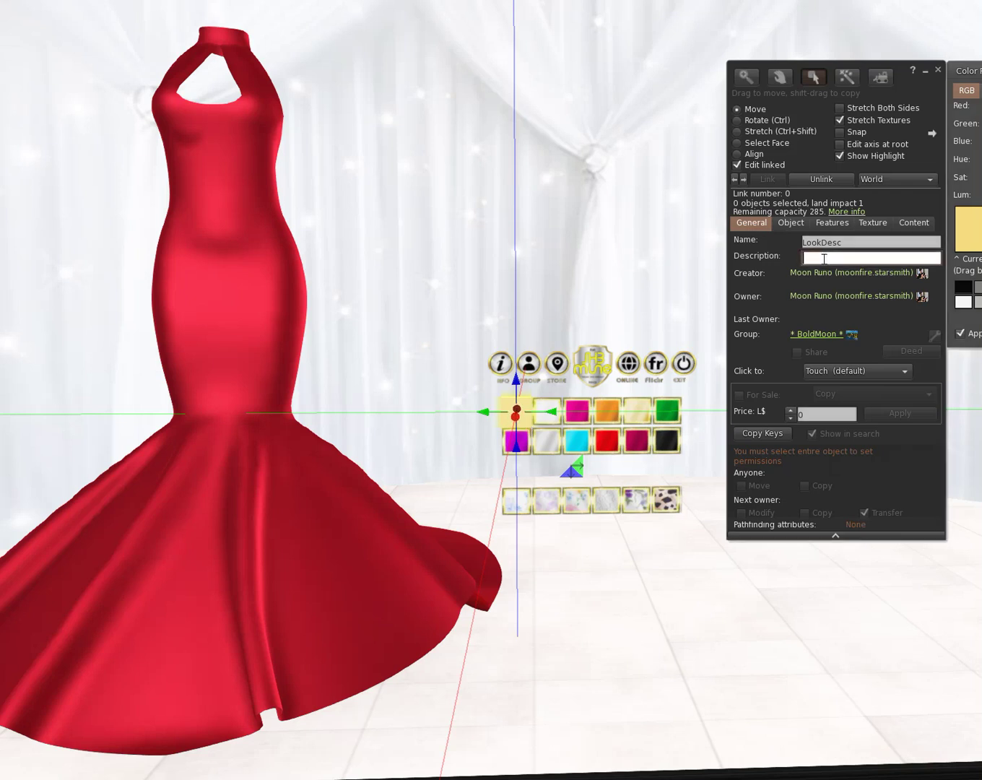
text(Heather)
click(307, 596)
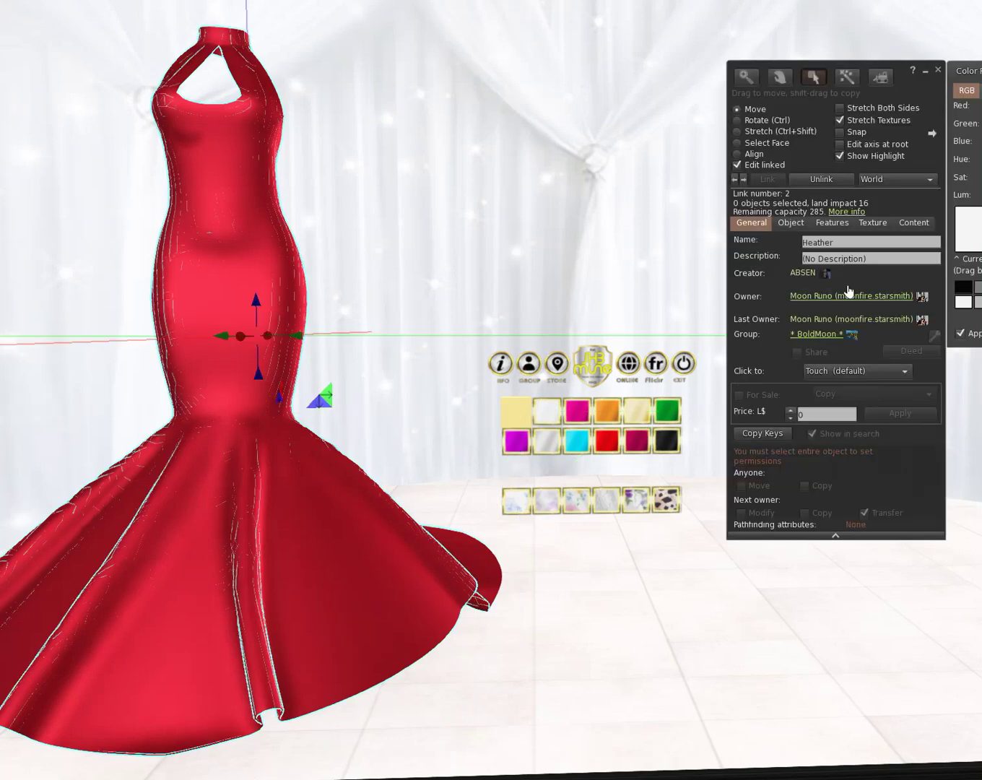
click(518, 426)
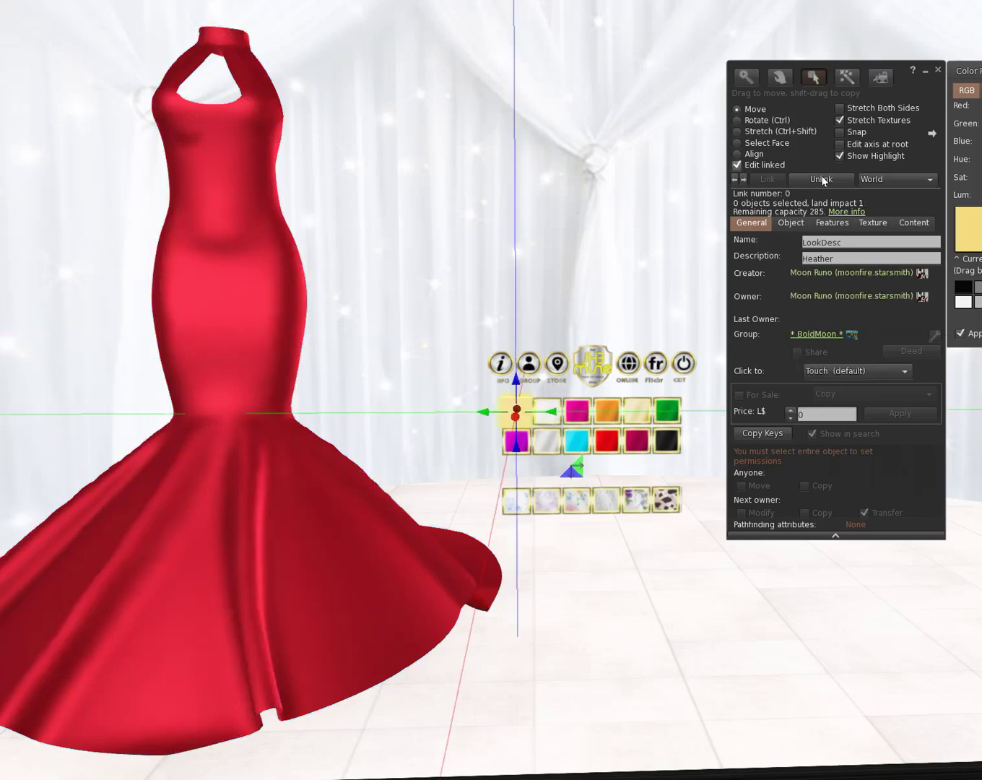
click(755, 299)
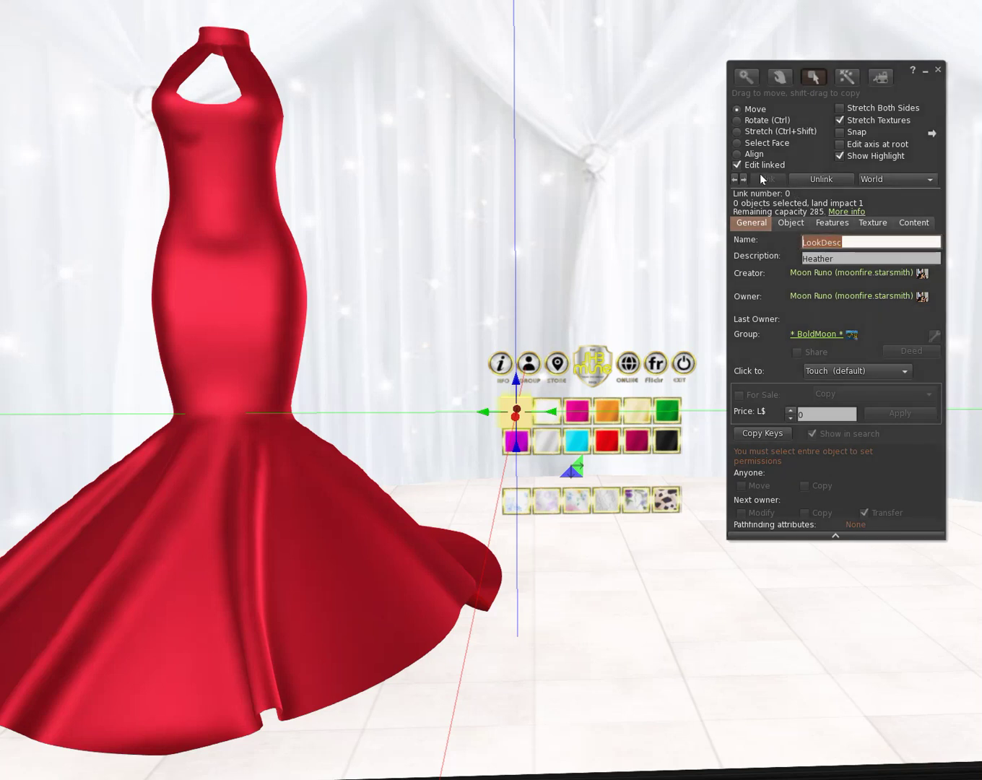
Step: Turn off Edit linked, select the red dress and select its name text
click(760, 145)
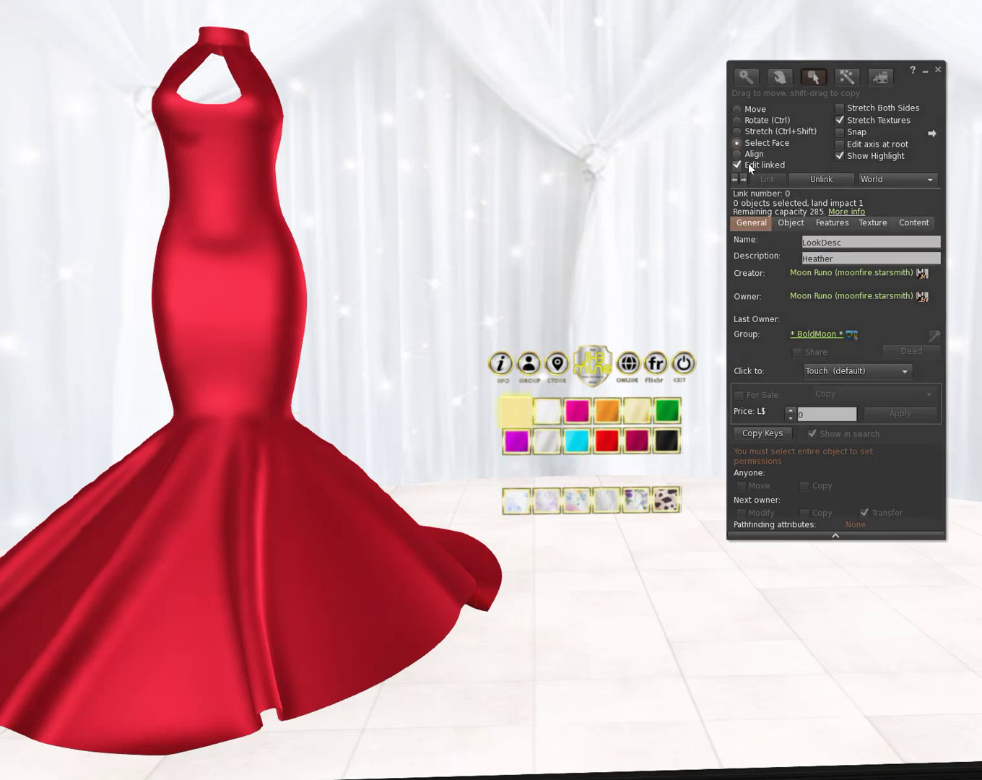
click(749, 164)
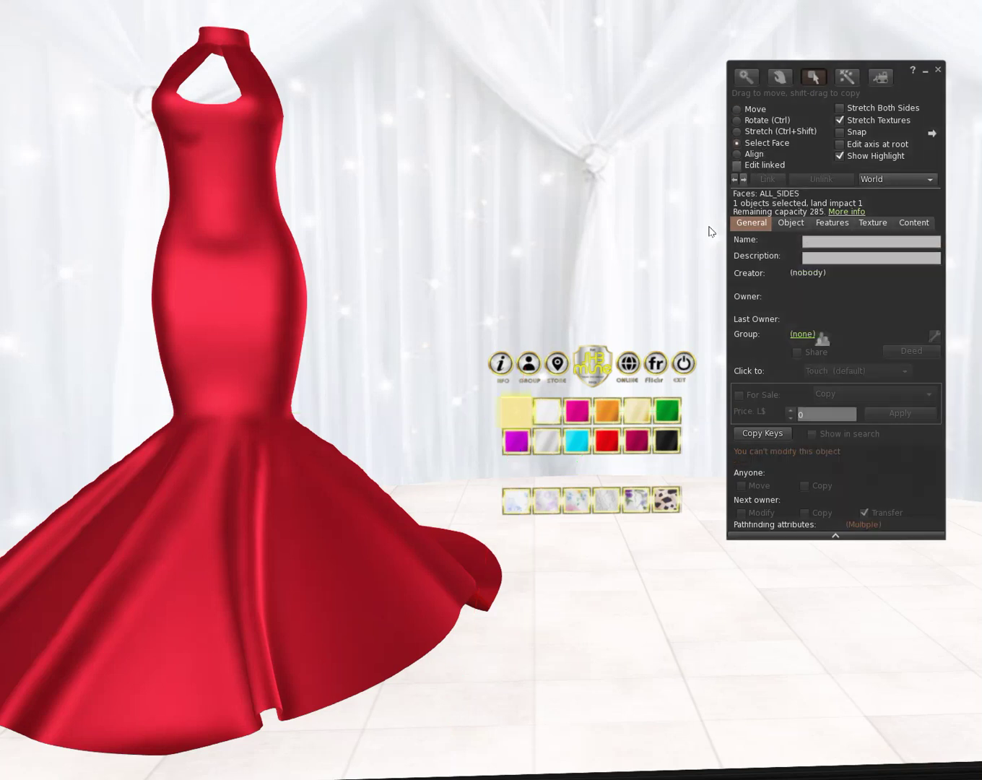
click(276, 371)
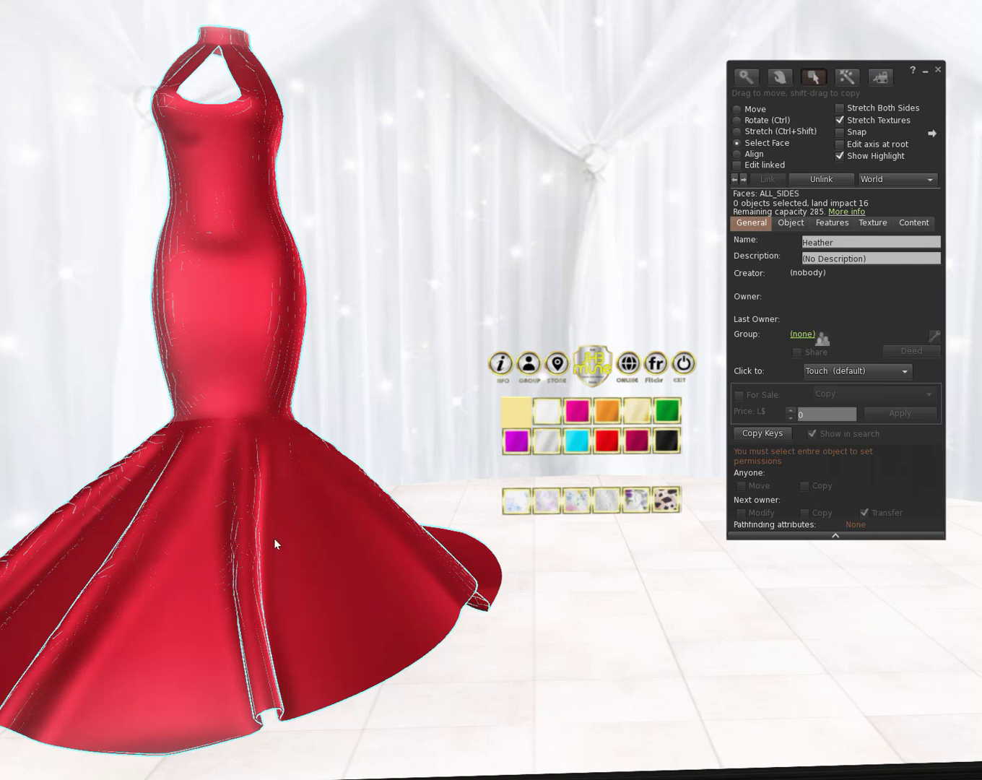
click(867, 241)
click(866, 242)
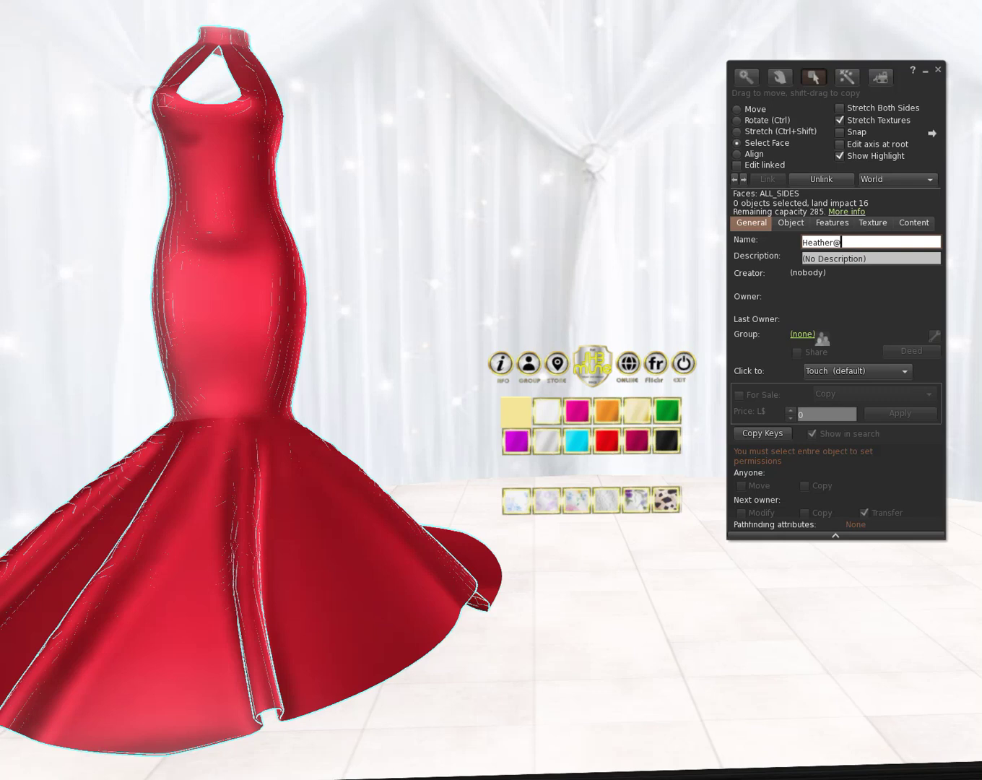
drag(864, 242, 753, 249)
Step: Append @ to the yellow swatch's description so it reads Heather@
click(520, 423)
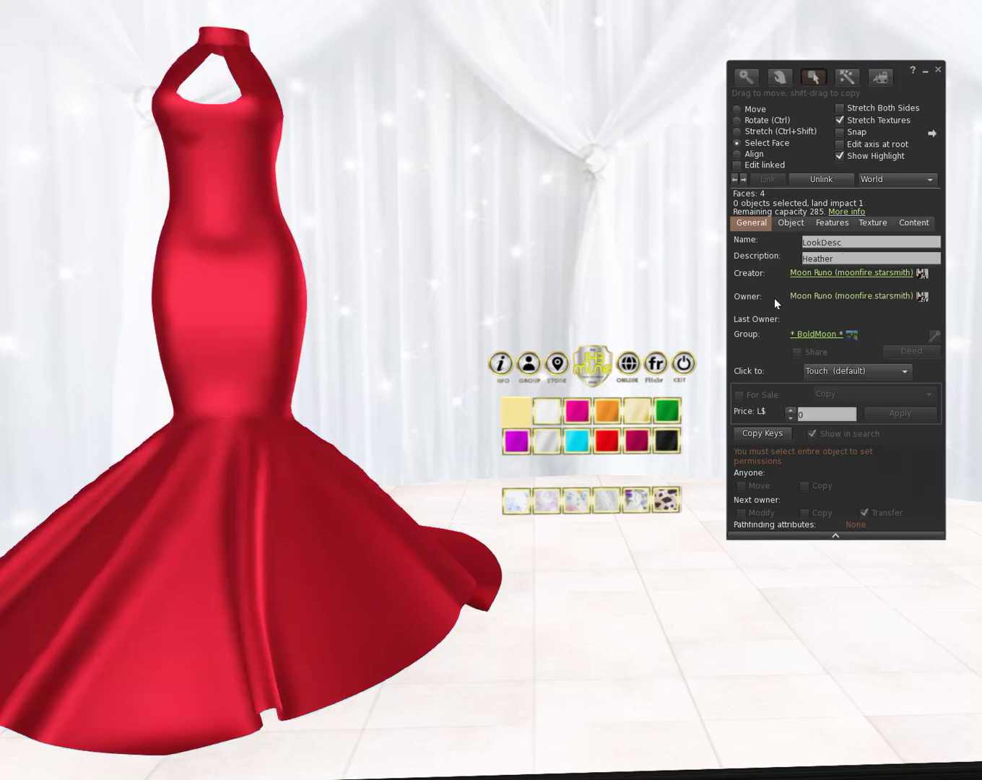
click(514, 420)
click(853, 258)
click(853, 258)
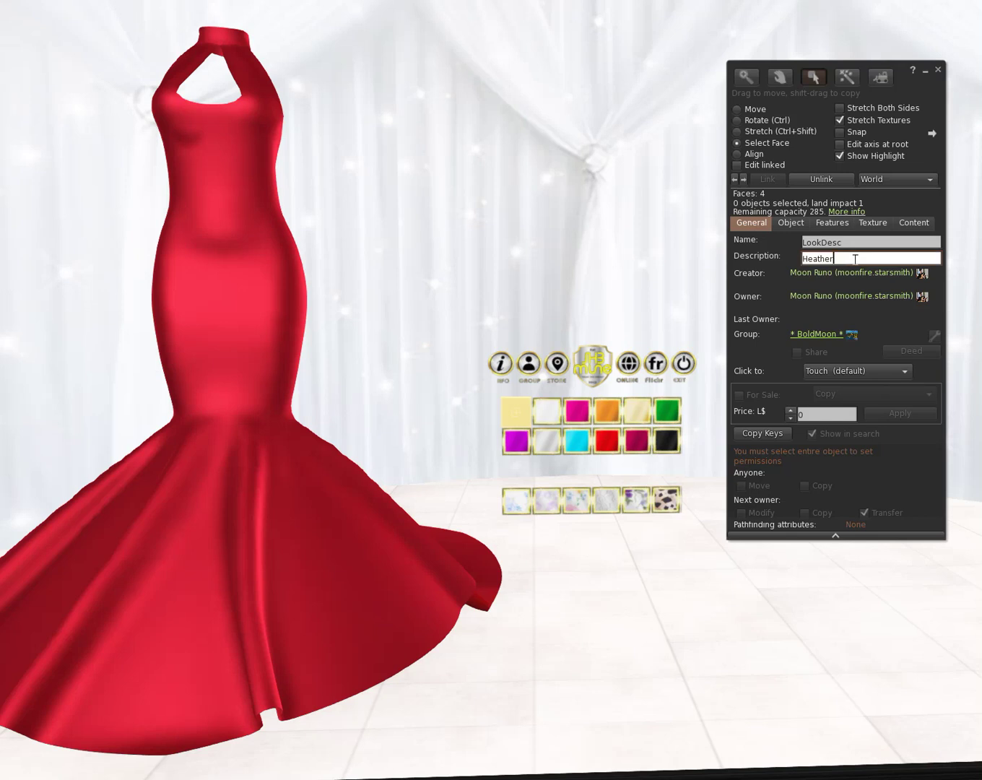
text(@)
key(Return)
Step: Remove the trailing @ from the dress name so it stays Heather
click(309, 467)
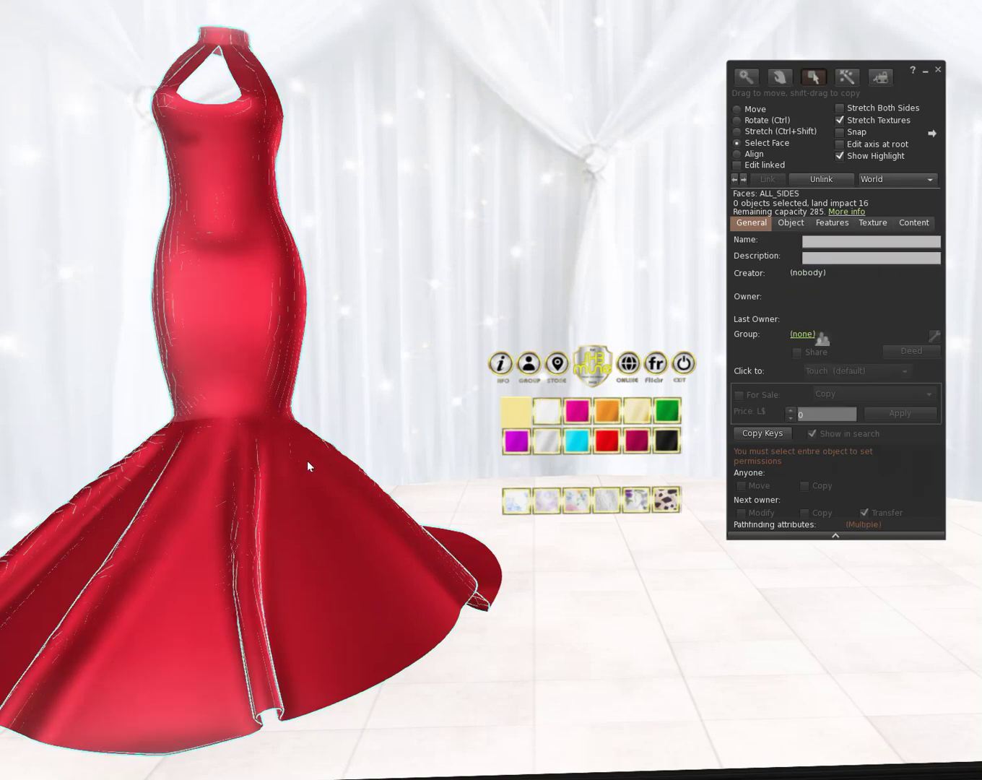
click(886, 240)
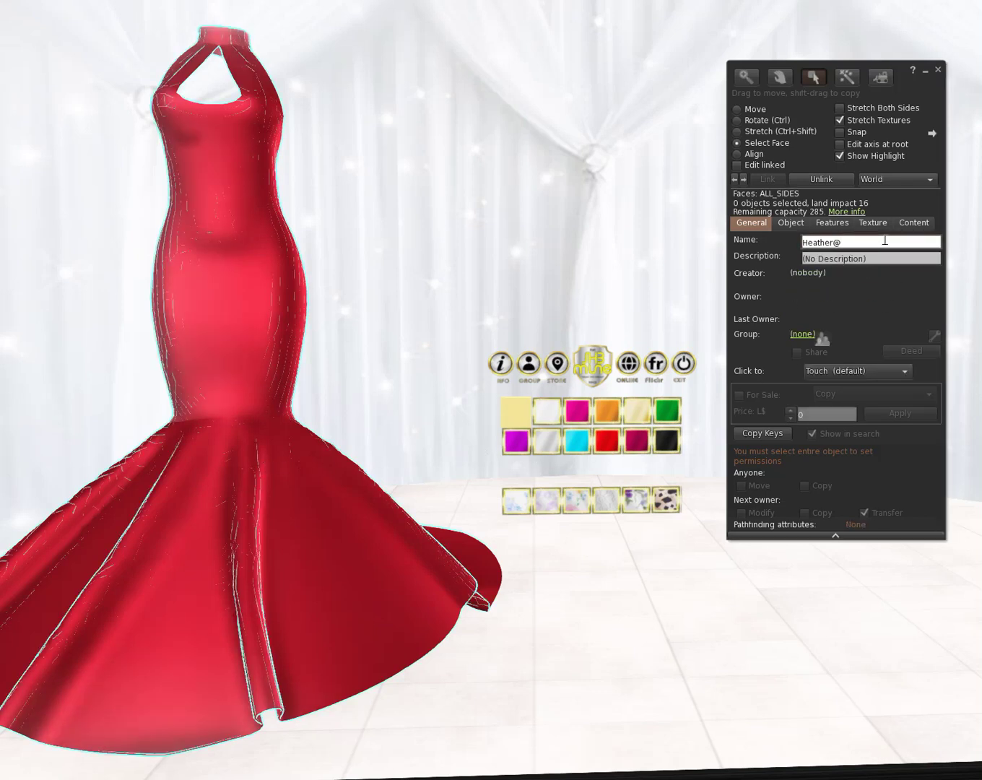
key(BackSpace)
key(ctrl+a)
click(517, 421)
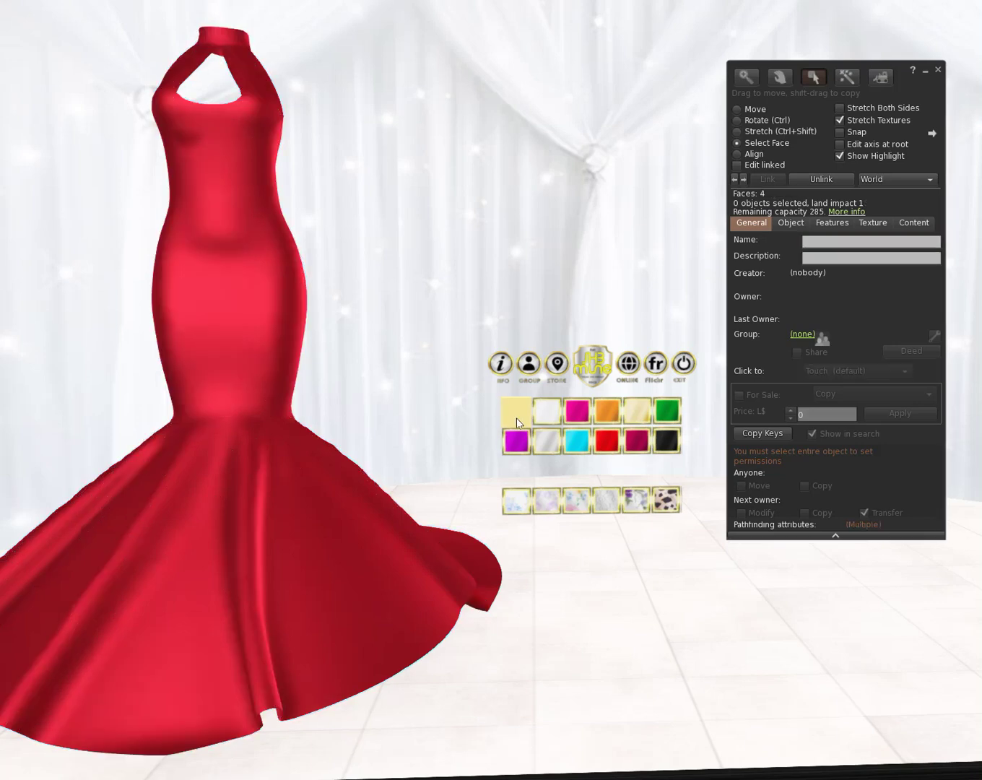
Step: Select the row of six yellow tiles and shift-drag copies down over the remaining swatch rows
click(738, 110)
scroll(530, 647, up, 5)
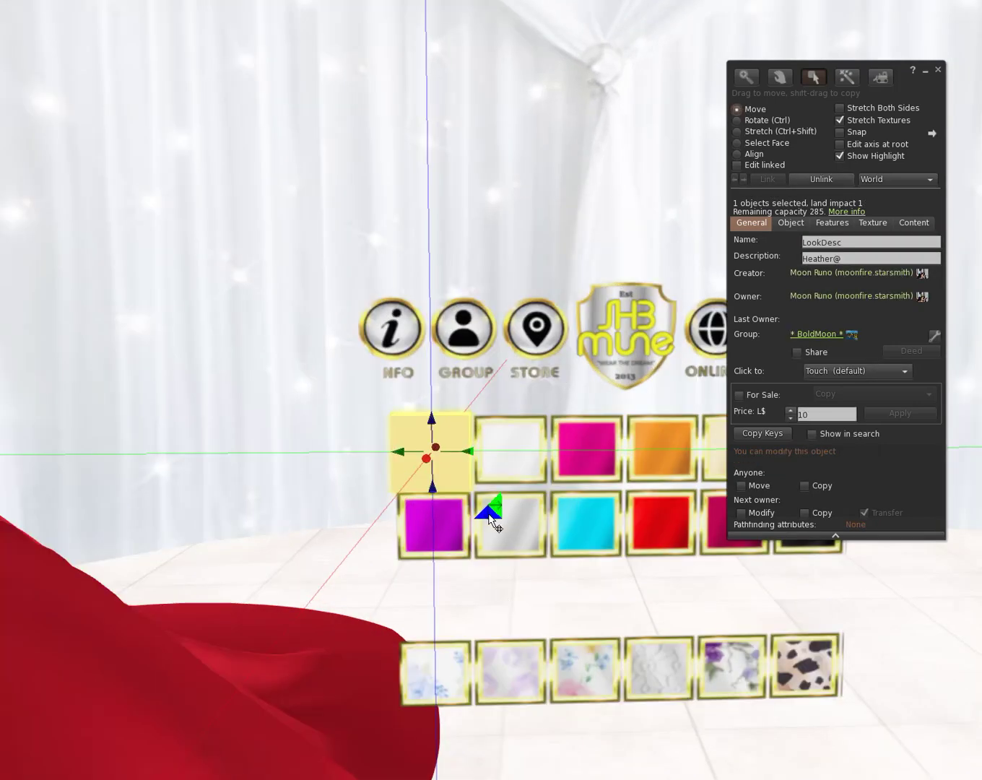
drag(788, 83, 153, 61)
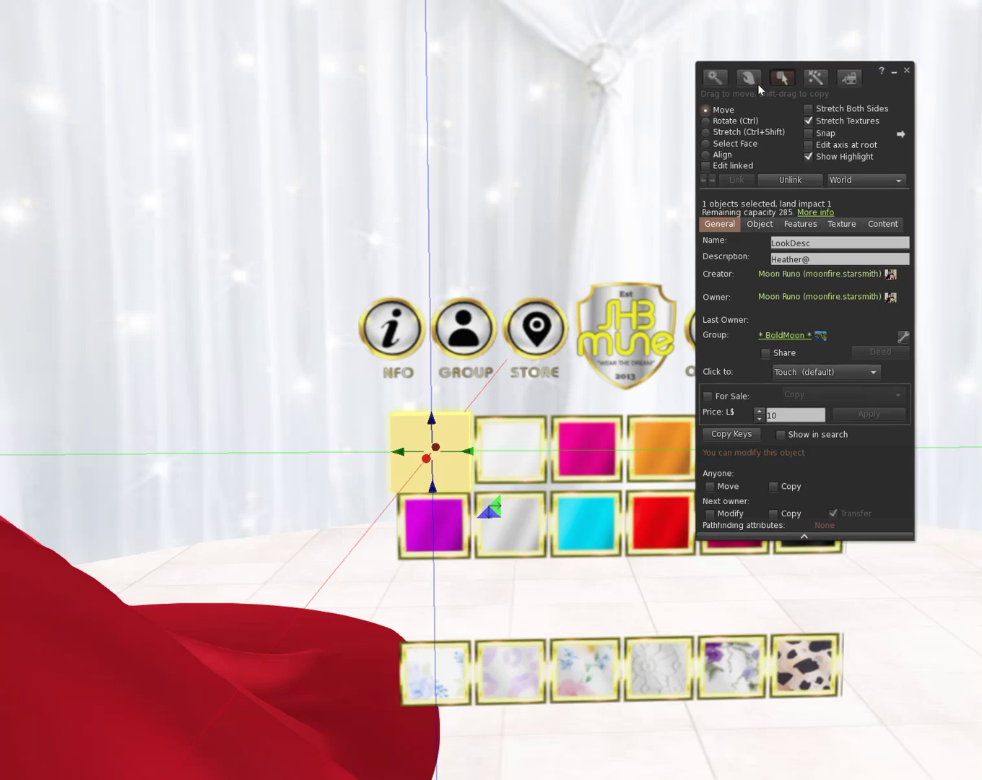
drag(474, 452, 836, 468)
click(657, 457)
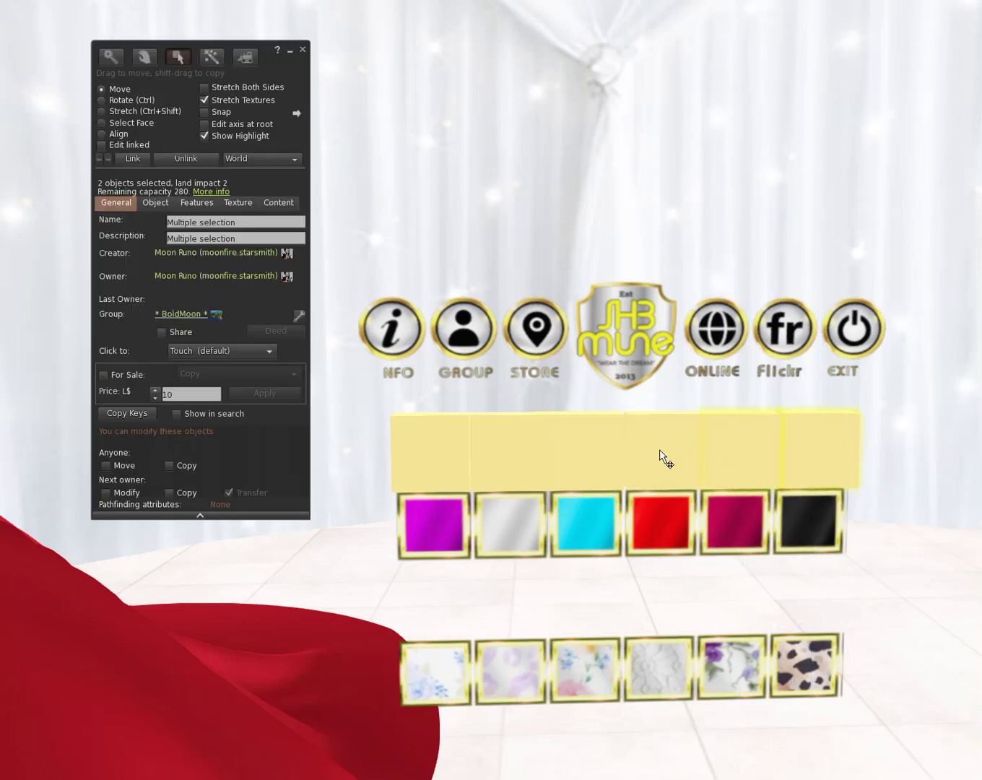
click(518, 453)
shift+click(428, 454)
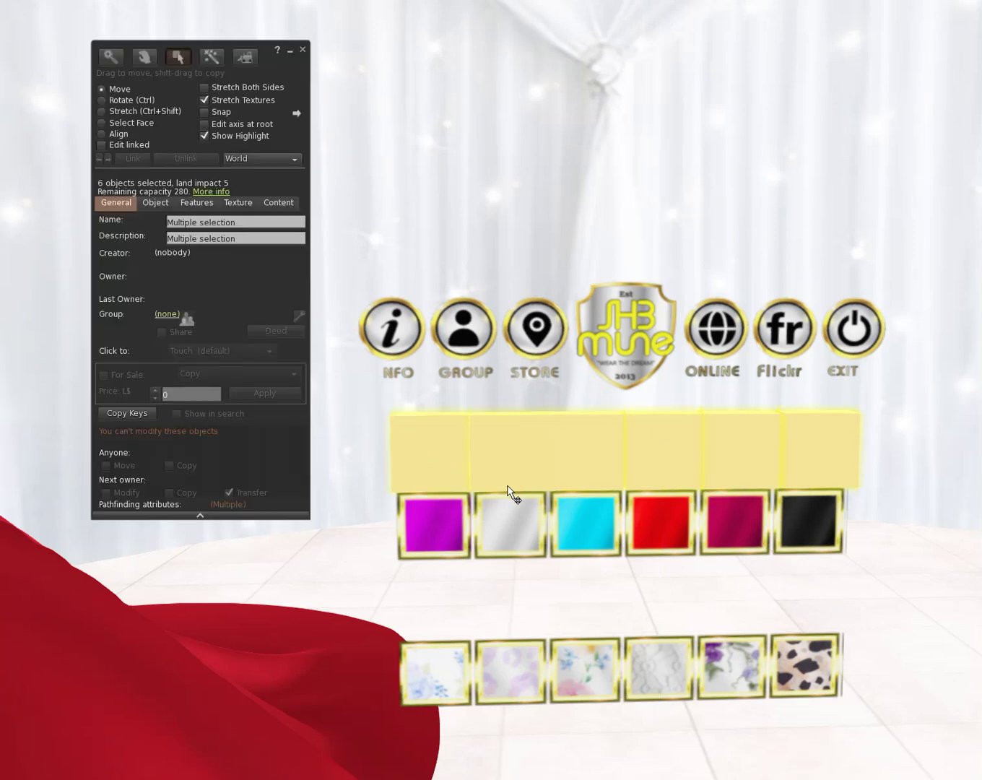
shift+click(511, 495)
shift+drag(626, 488, 639, 705)
scroll(480, 437, down, 3)
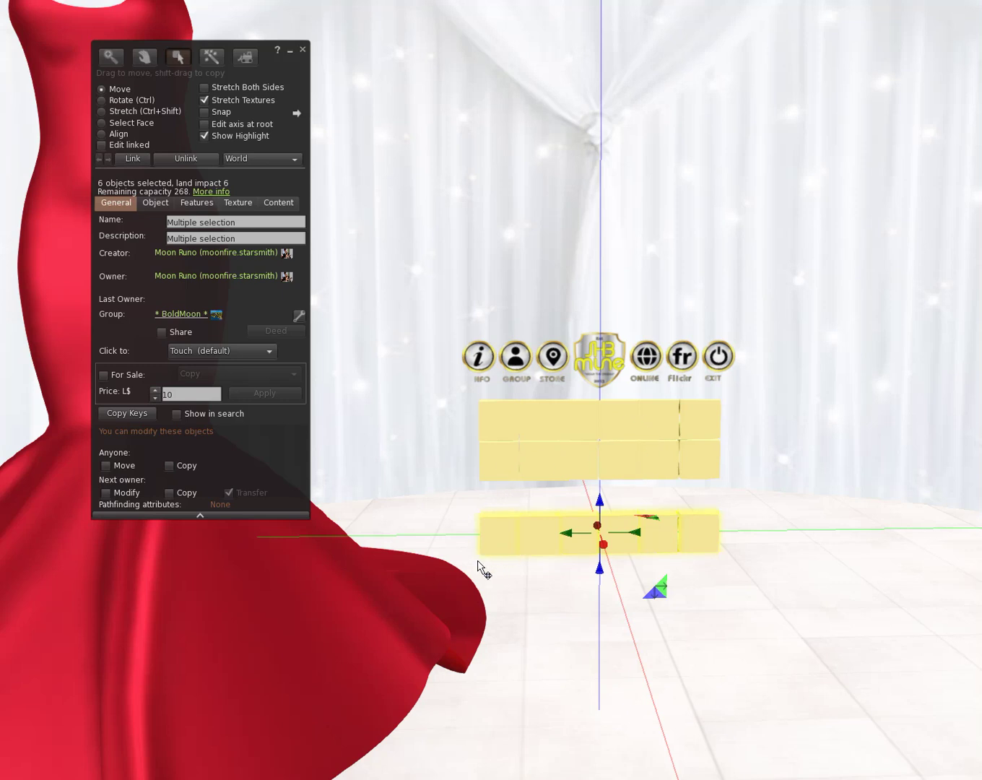
Step: Link all the yellow button prims with the HUD backboard and enable Edit linked
drag(461, 578, 734, 375)
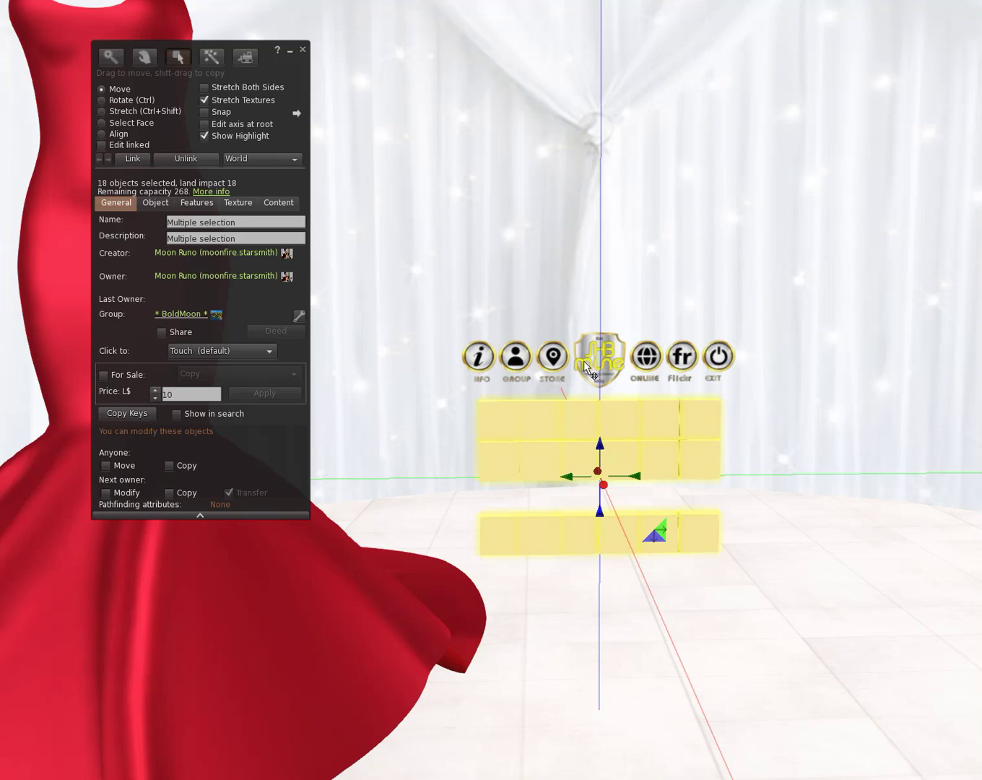
key(ctrl+l)
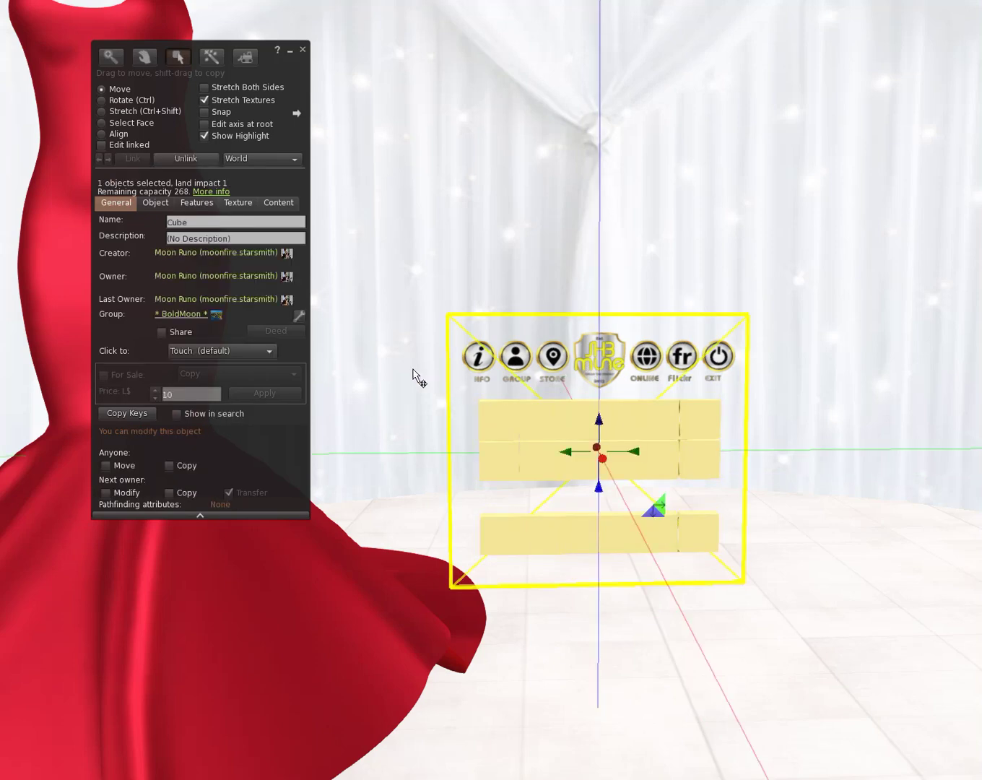
key(Escape)
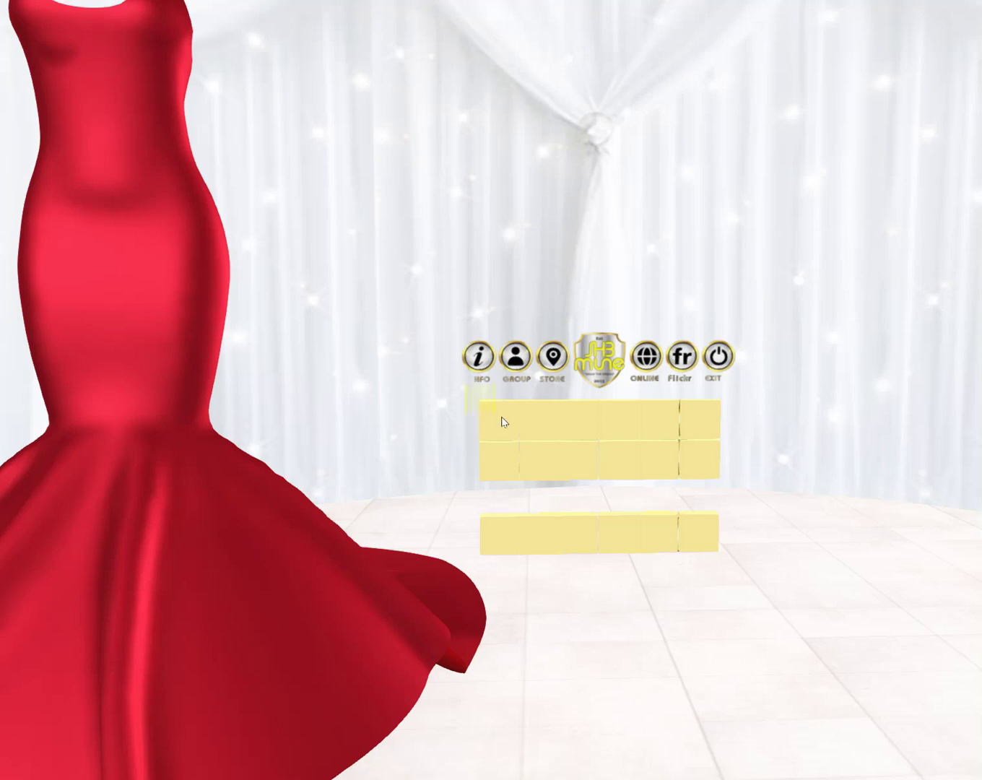
drag(506, 425, 750, 596)
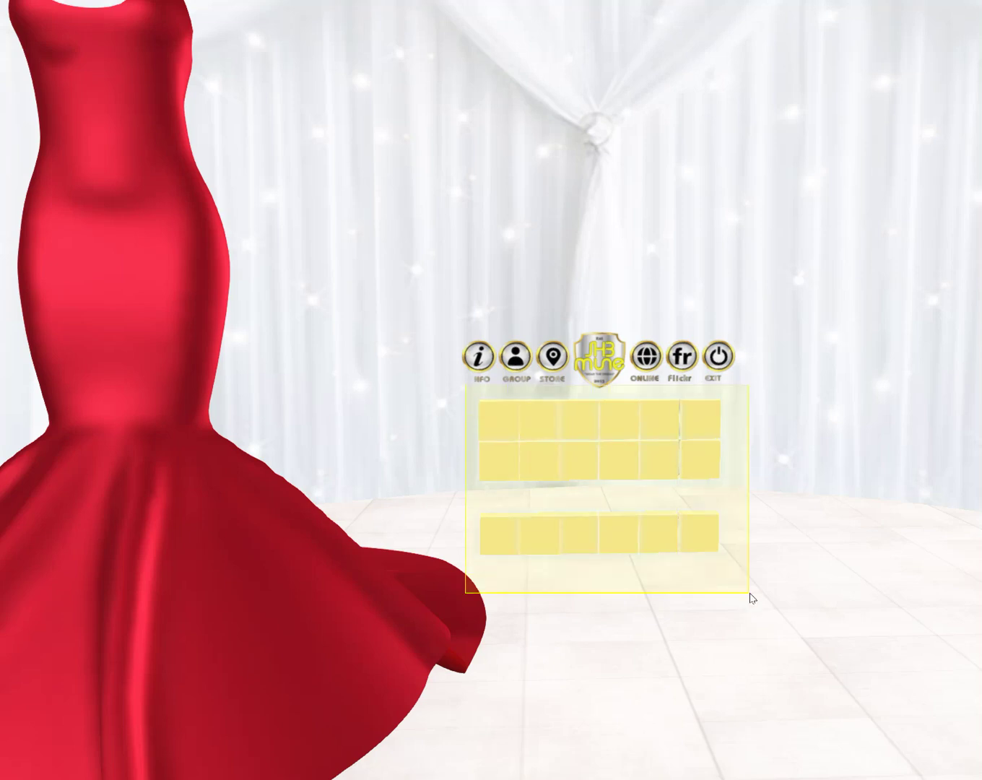
shift+click(595, 365)
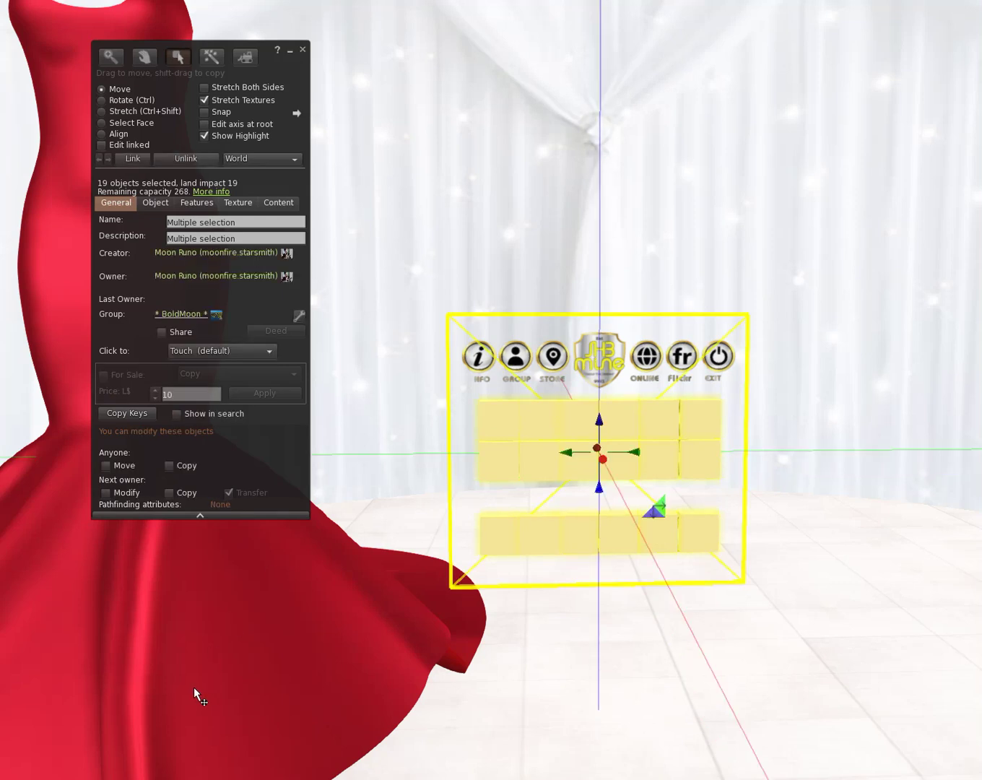
click(131, 160)
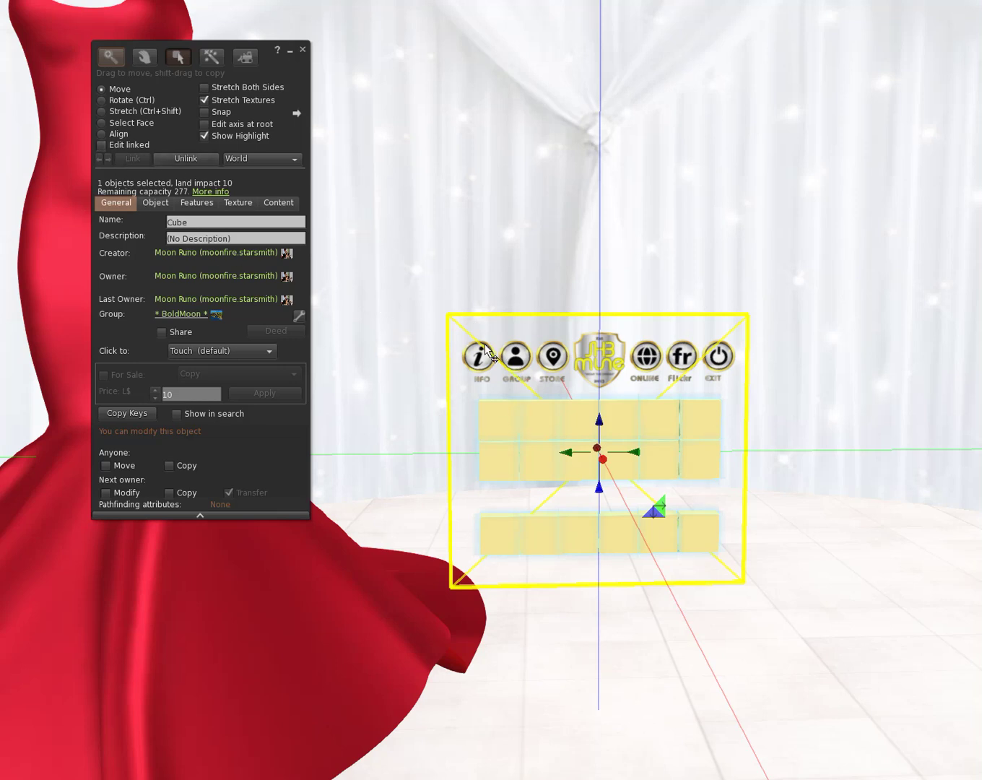
click(137, 144)
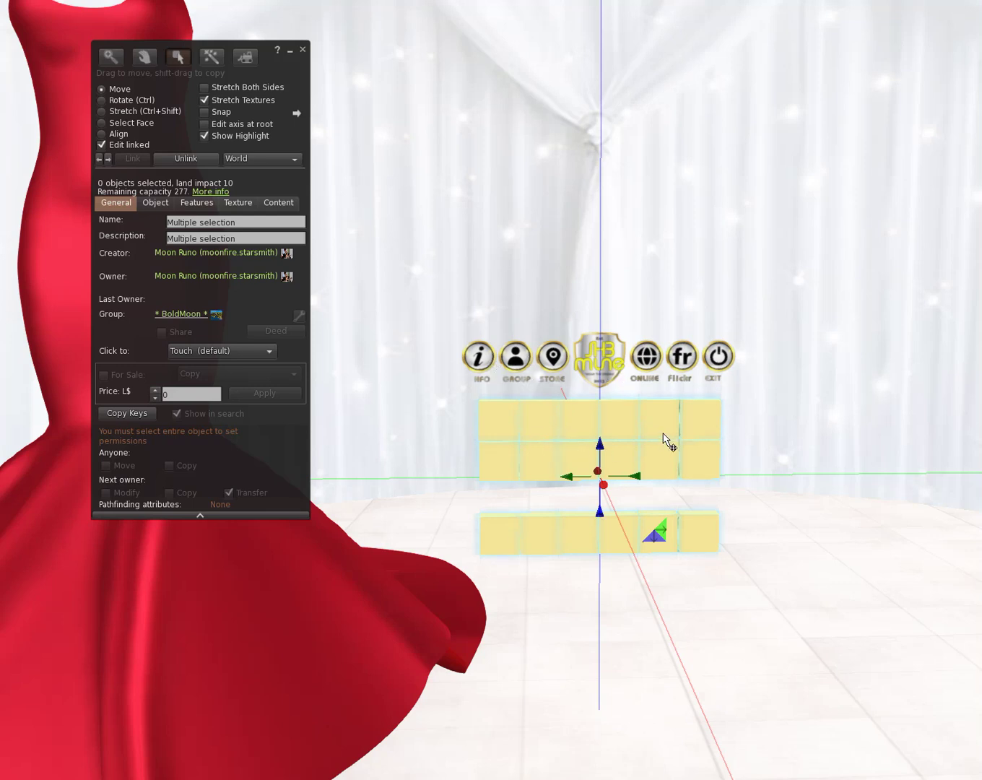
Step: Set Transparency to 100 and apply the default Transparent texture
click(238, 203)
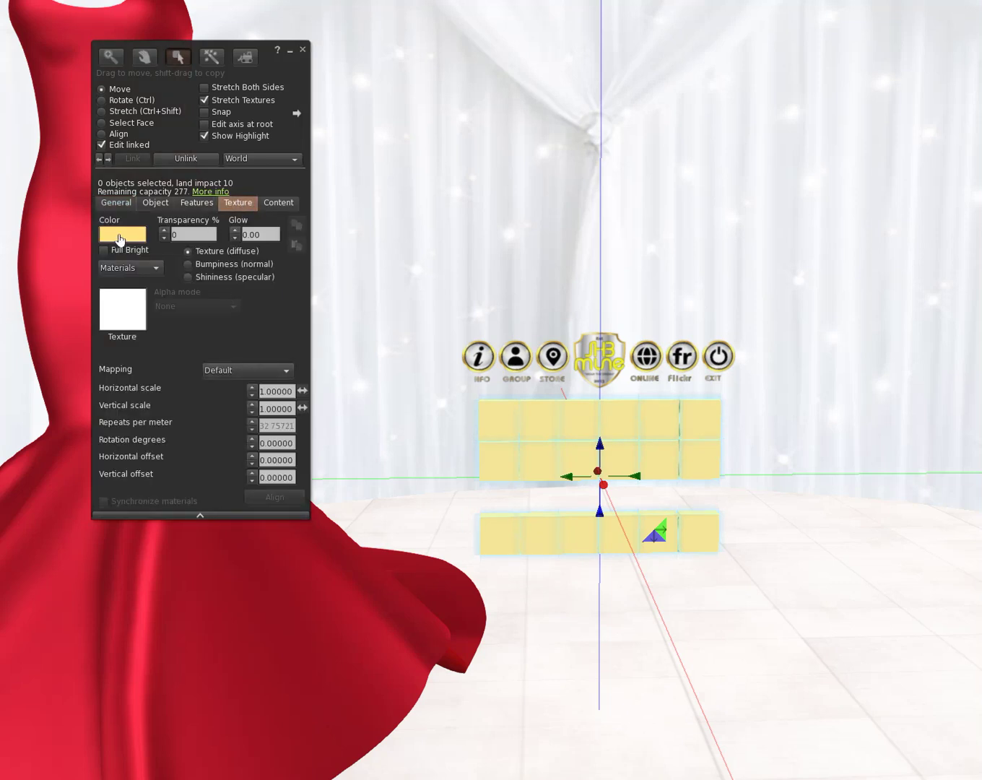
click(165, 231)
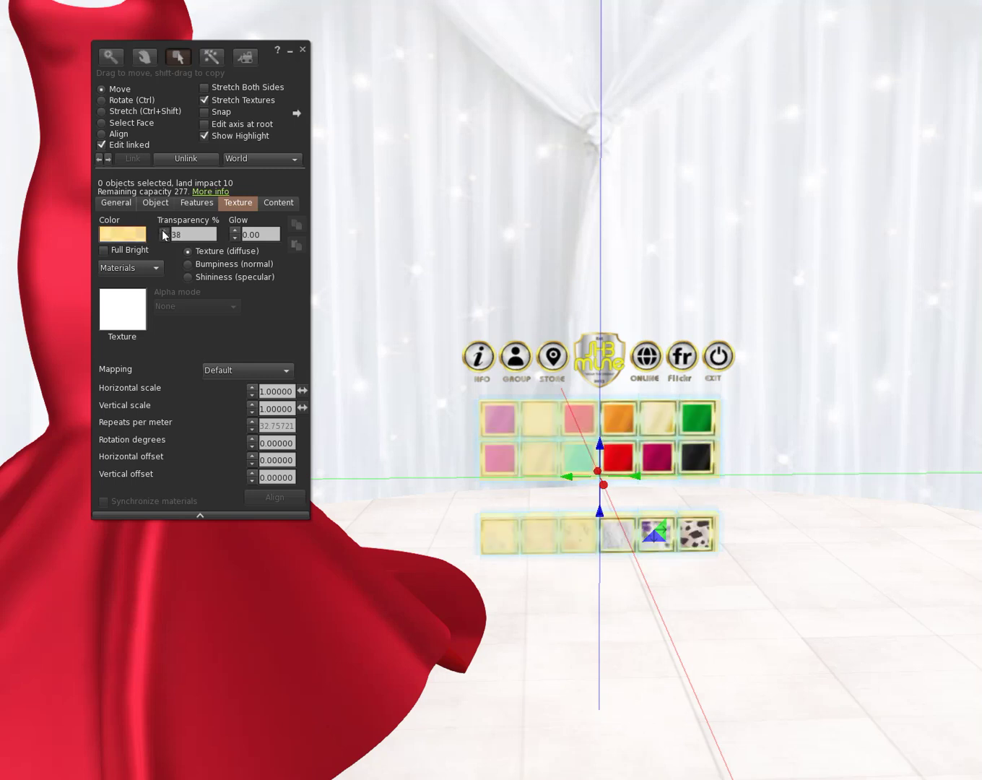
click(127, 322)
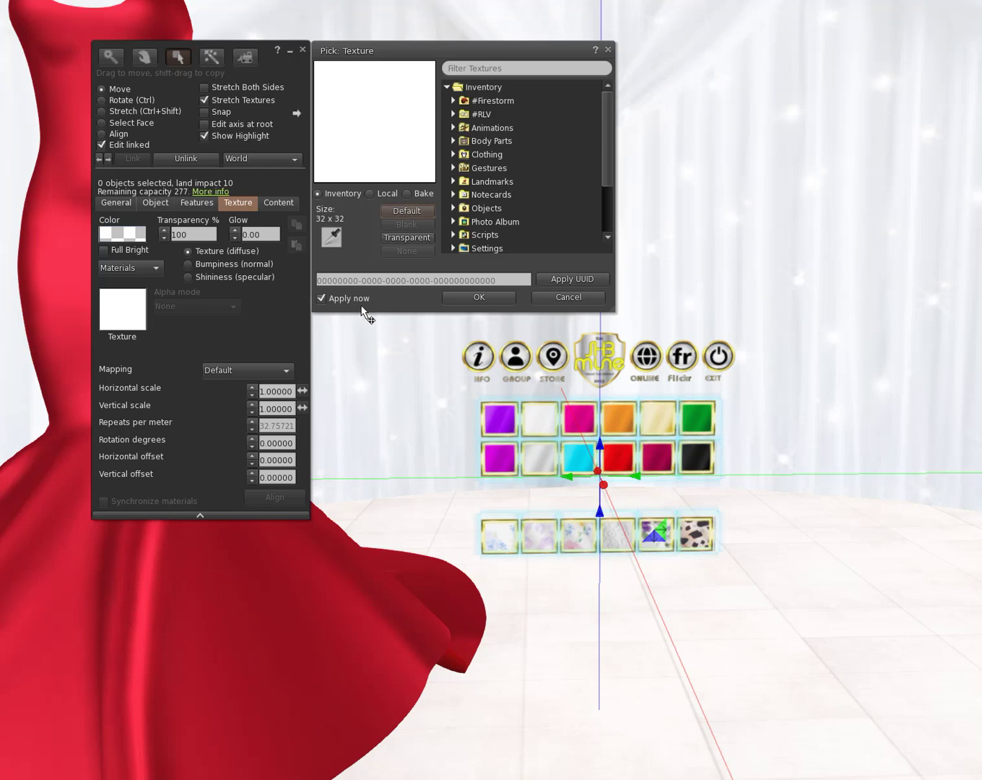
click(392, 240)
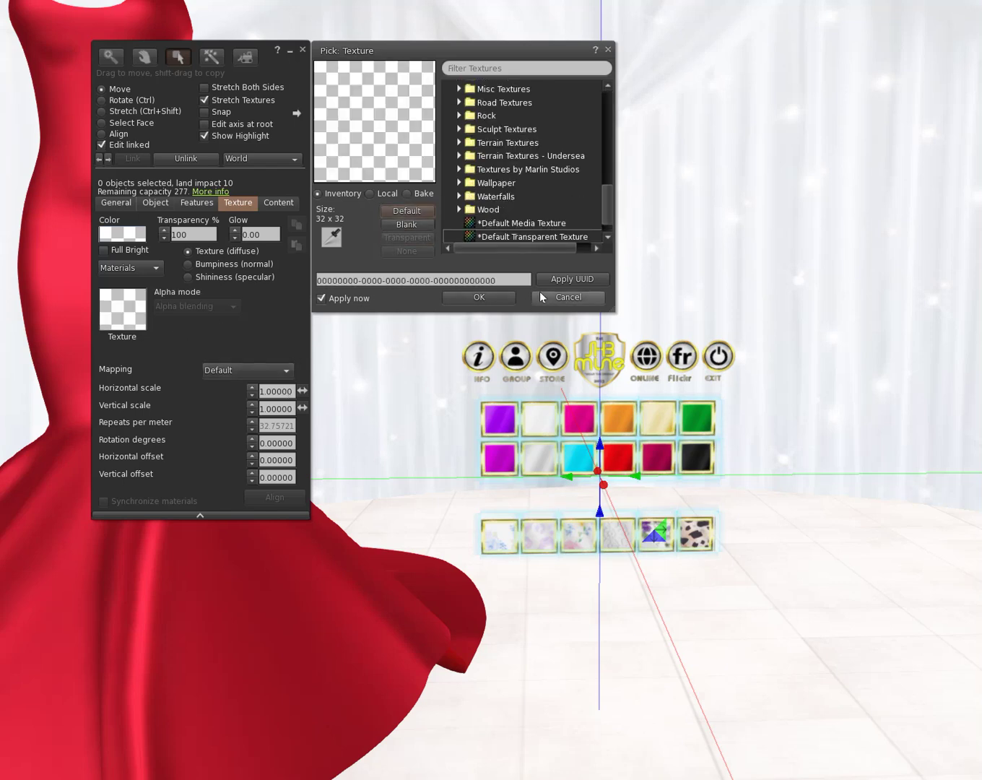
click(509, 297)
scroll(527, 438, up, 3)
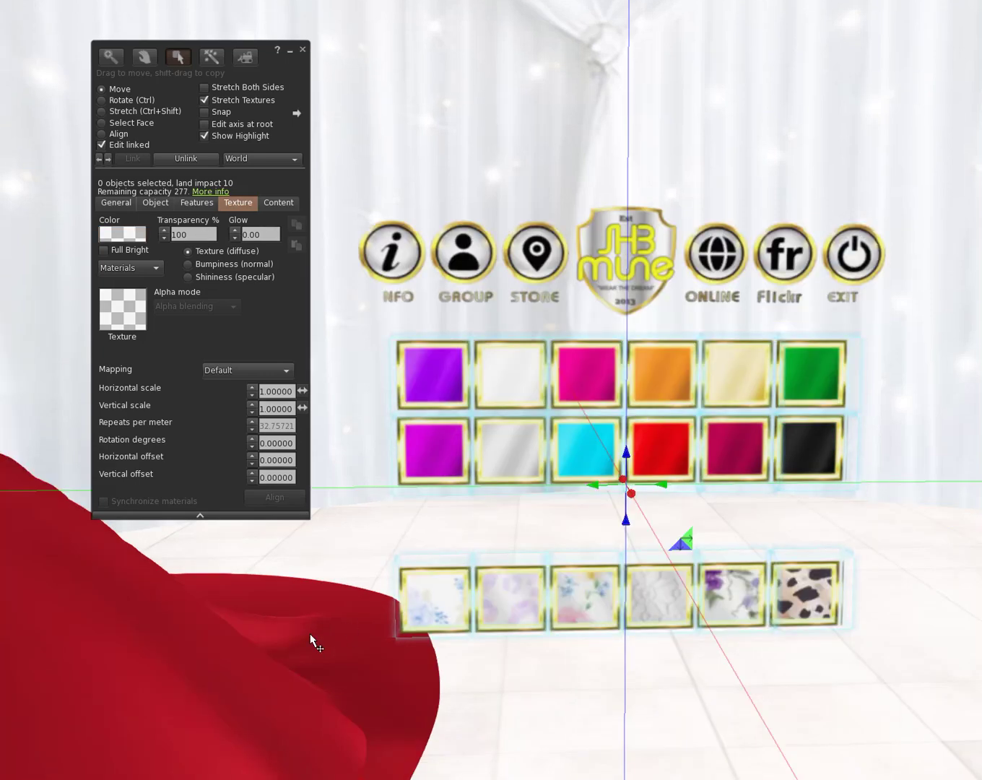
Step: Edit the HUD with Edit linked on and show the purple tile's LookDesc / Heather@ properties
click(301, 52)
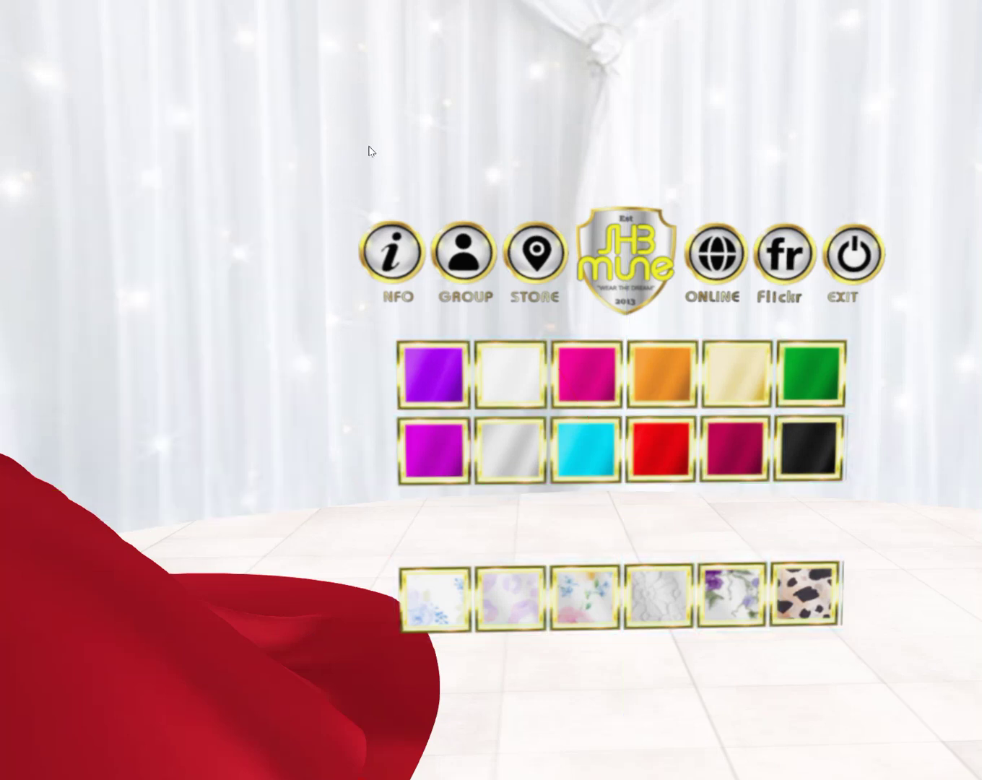
right_click(589, 454)
click(627, 497)
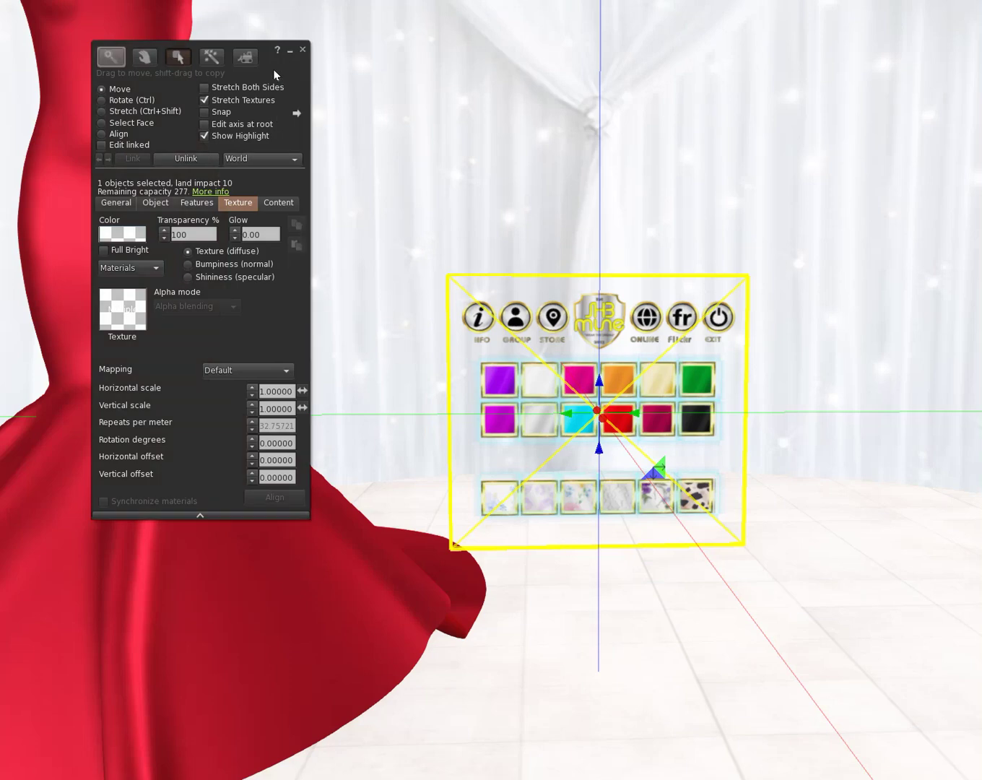
drag(273, 71, 927, 68)
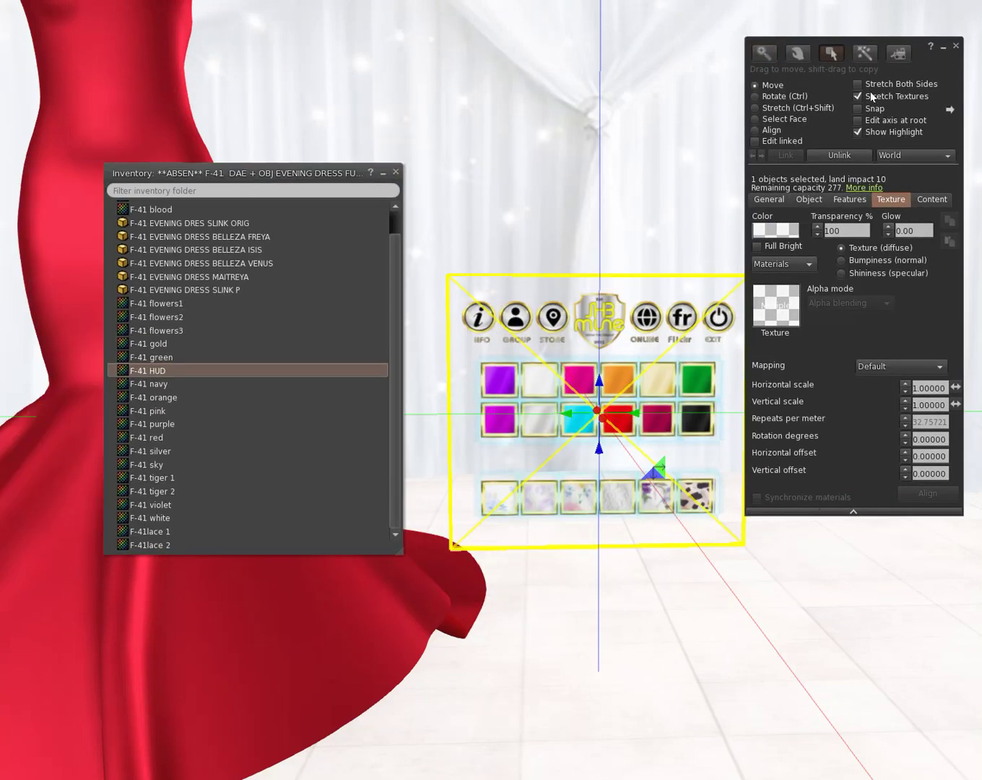
click(755, 141)
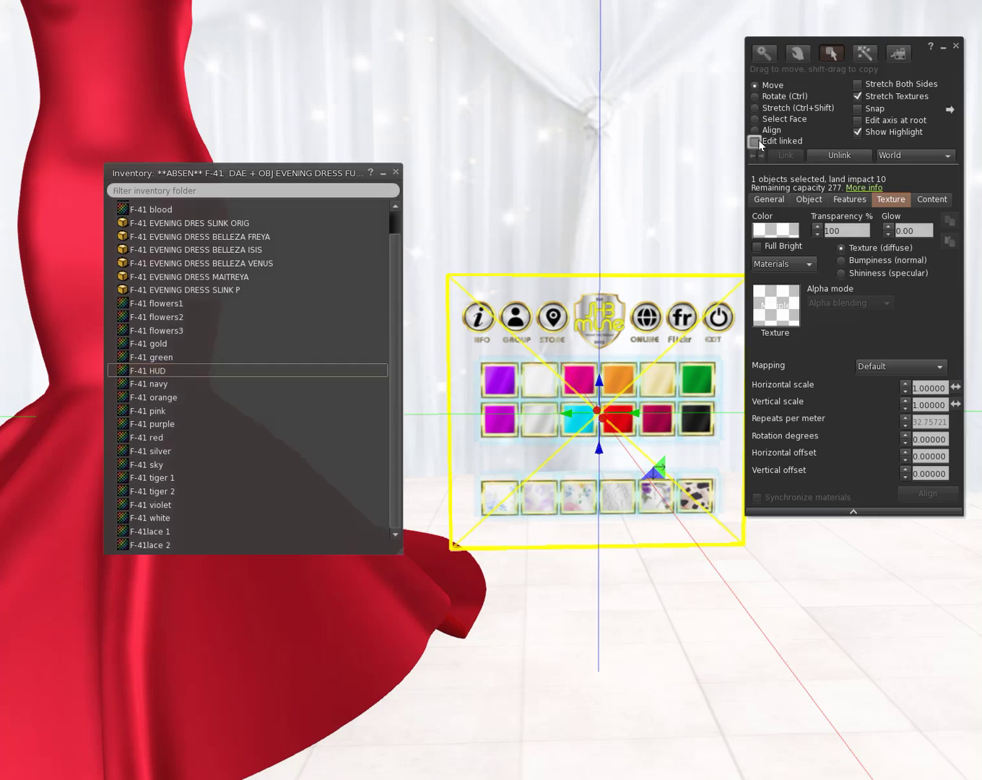
click(501, 380)
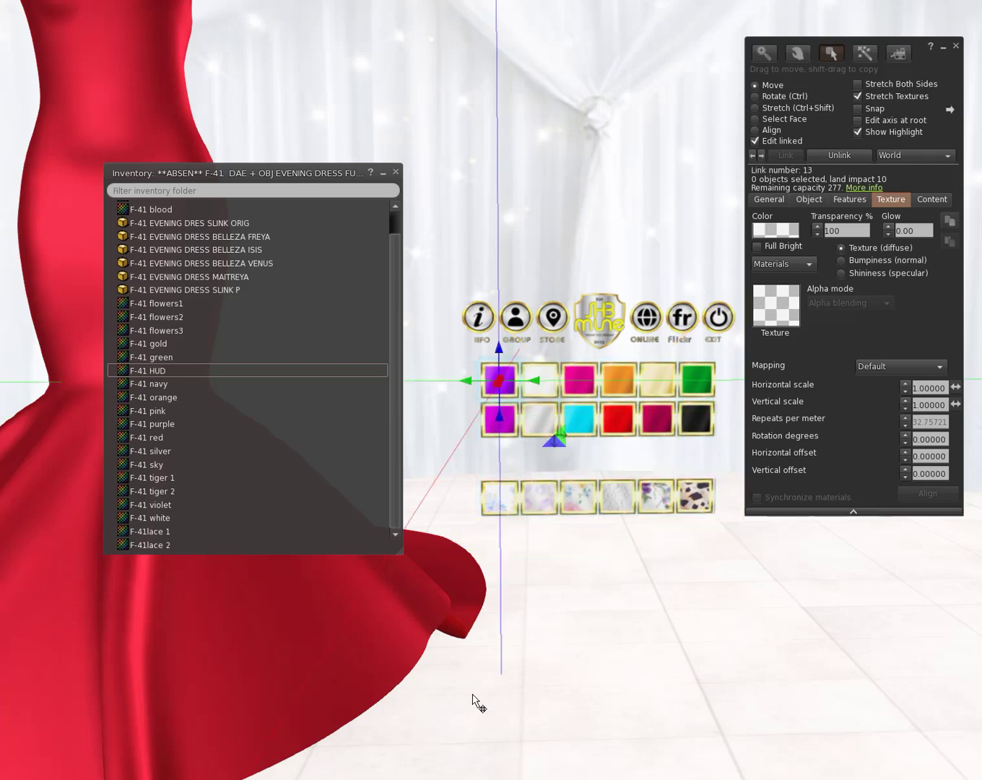
click(769, 199)
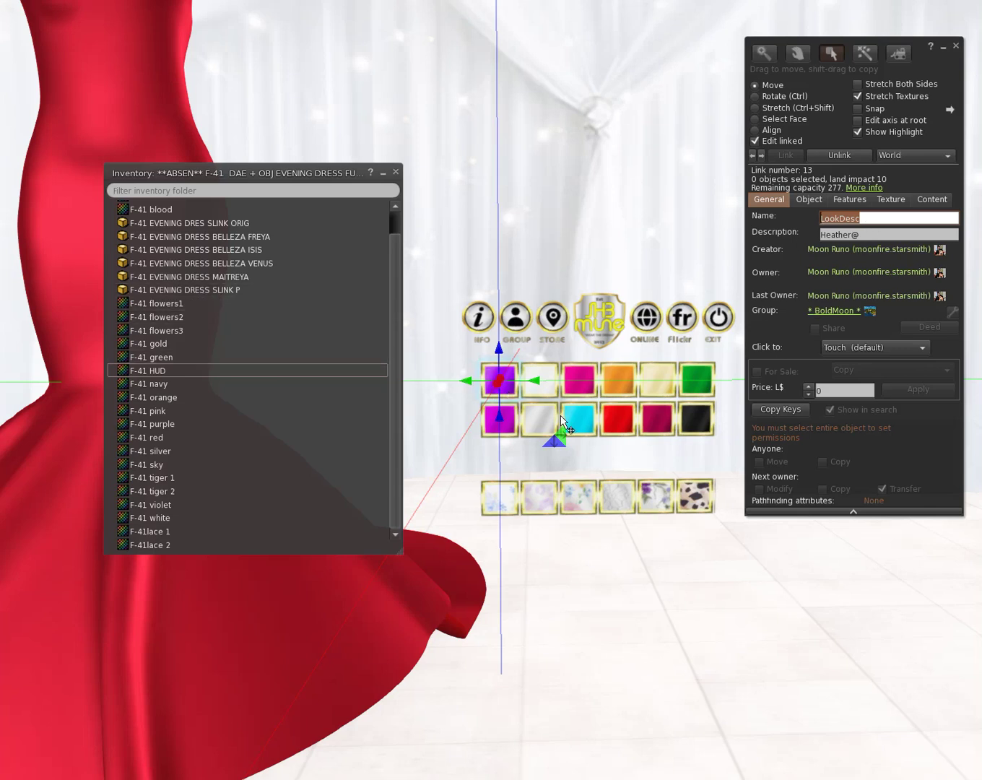
Step: Open the F-41 purple texture's preview and copy its UUID
click(166, 422)
right_click(167, 424)
click(190, 440)
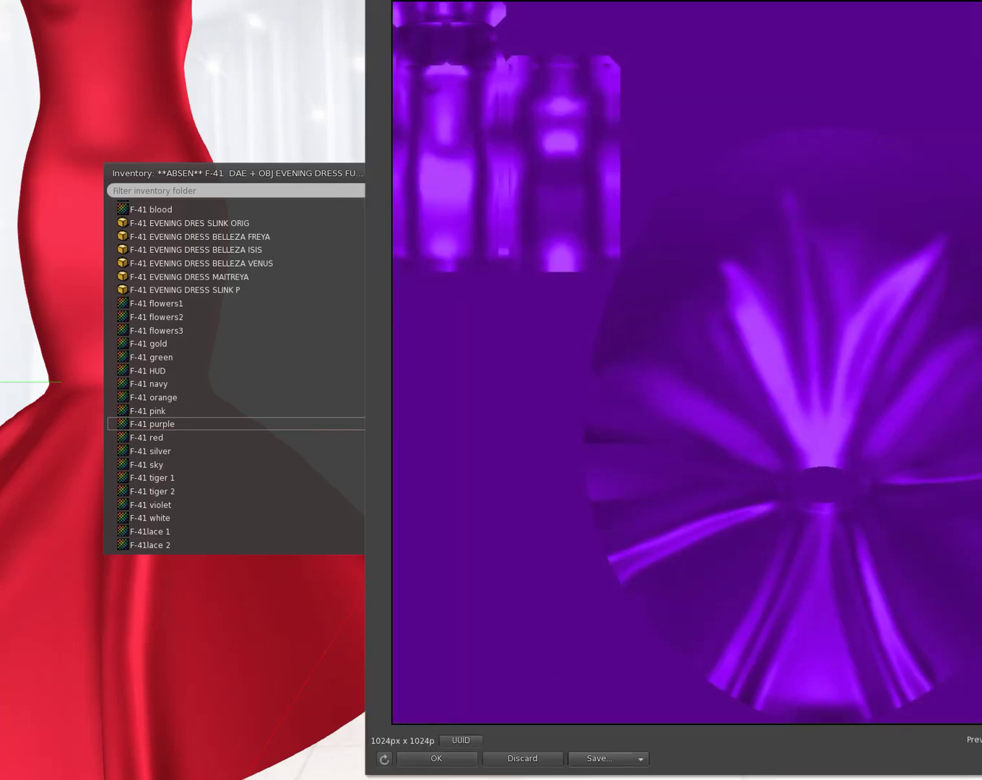
drag(981, 777, 775, 243)
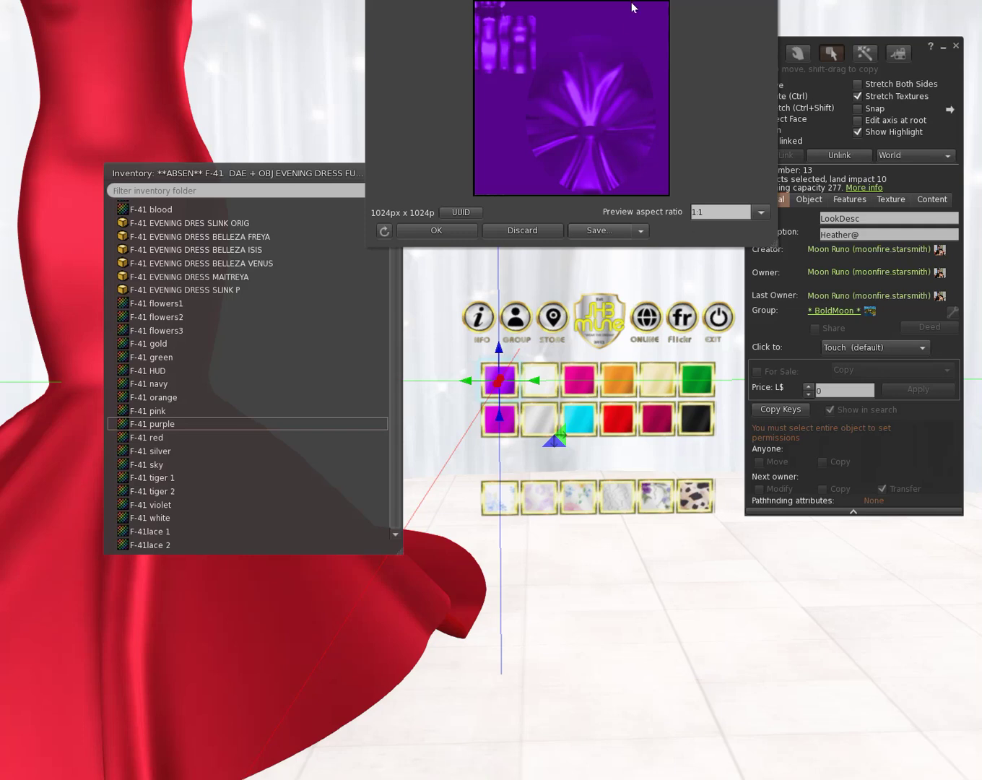
drag(494, 192, 204, 517)
click(177, 536)
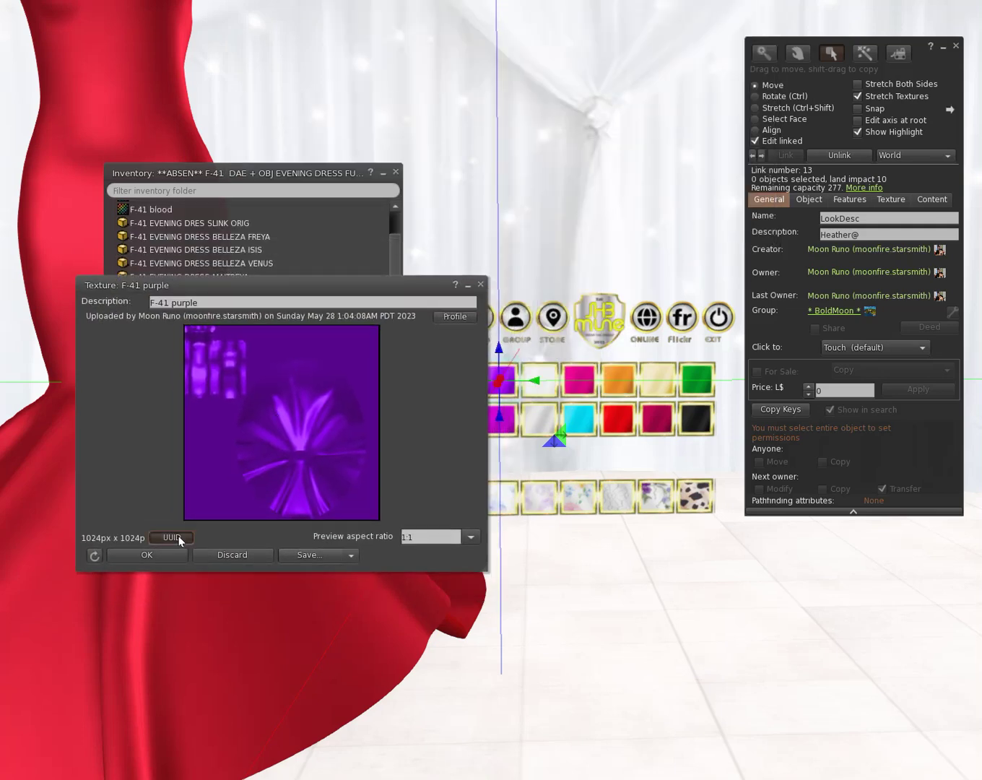
click(160, 559)
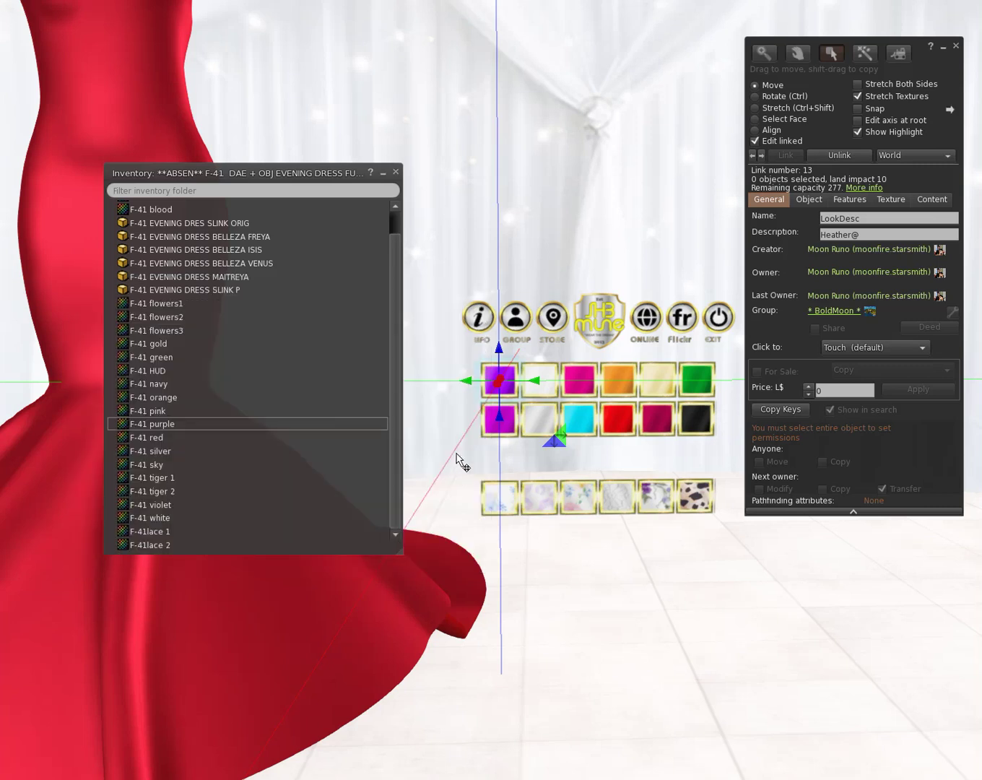
Step: Paste the F-41 purple UUID after Heather@ in the purple tile's description
click(869, 236)
right_click(870, 237)
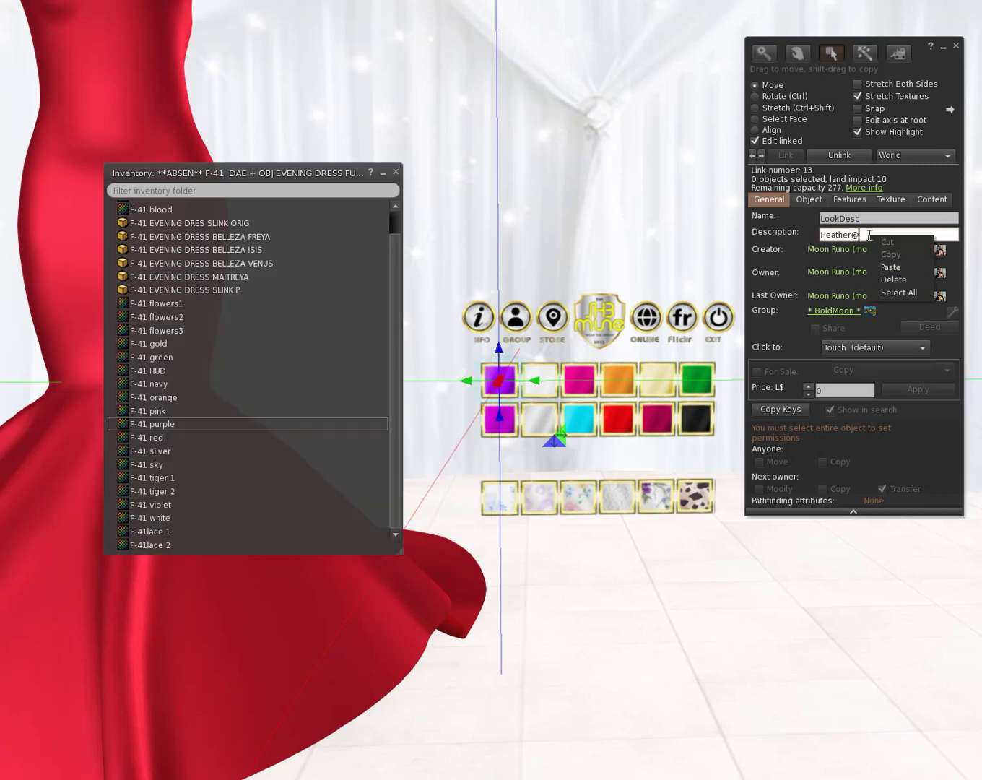
click(885, 268)
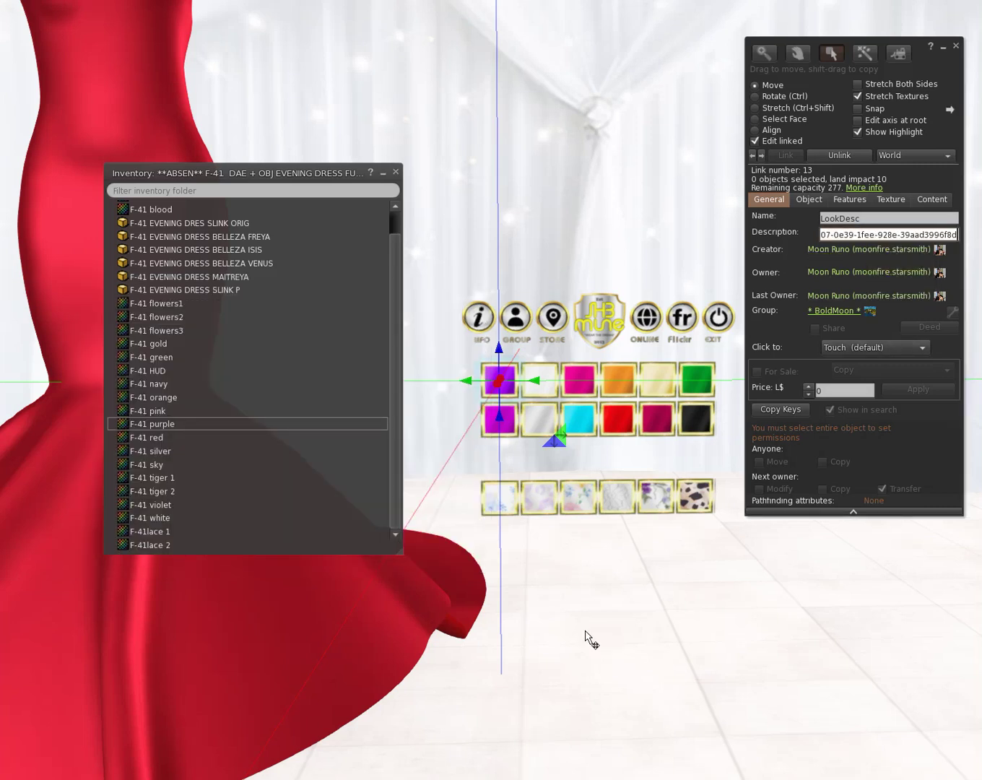
click(885, 216)
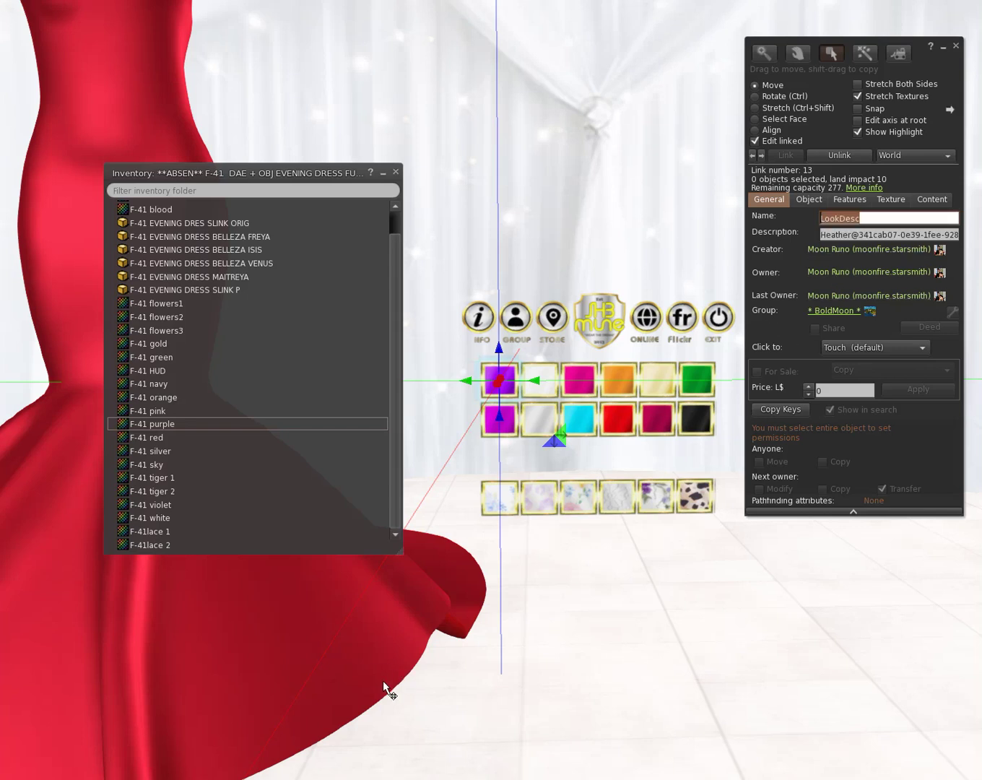
Step: Give the white tile the description Heather@ plus the F-41 white texture's UUID
click(555, 385)
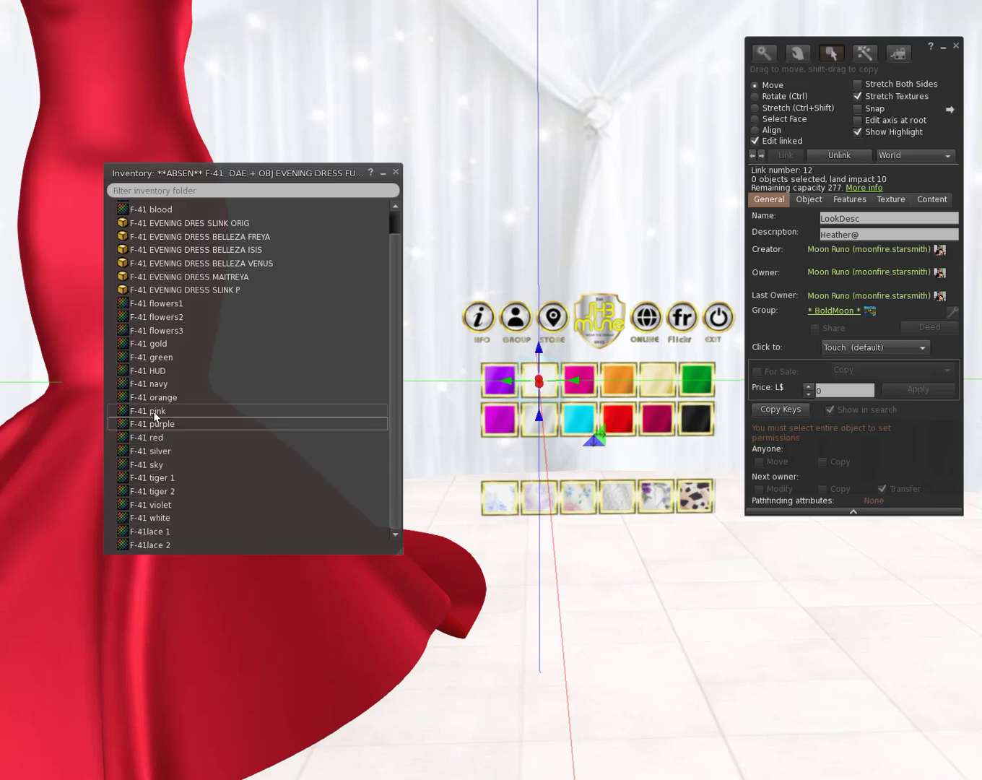
click(167, 519)
right_click(167, 520)
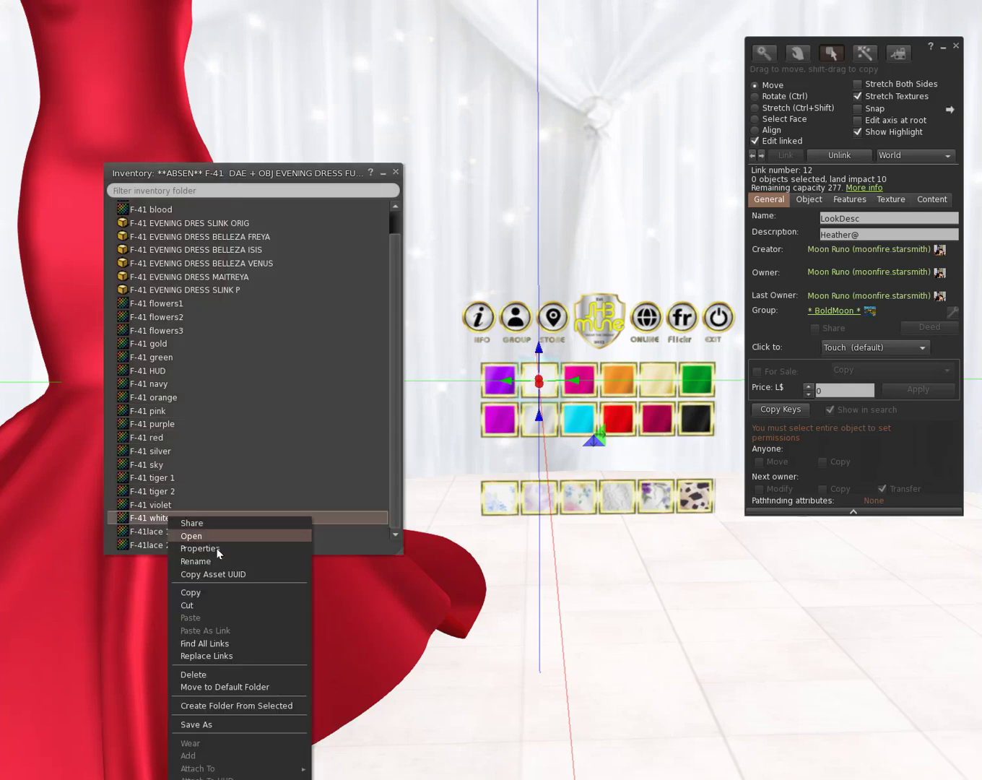
click(232, 574)
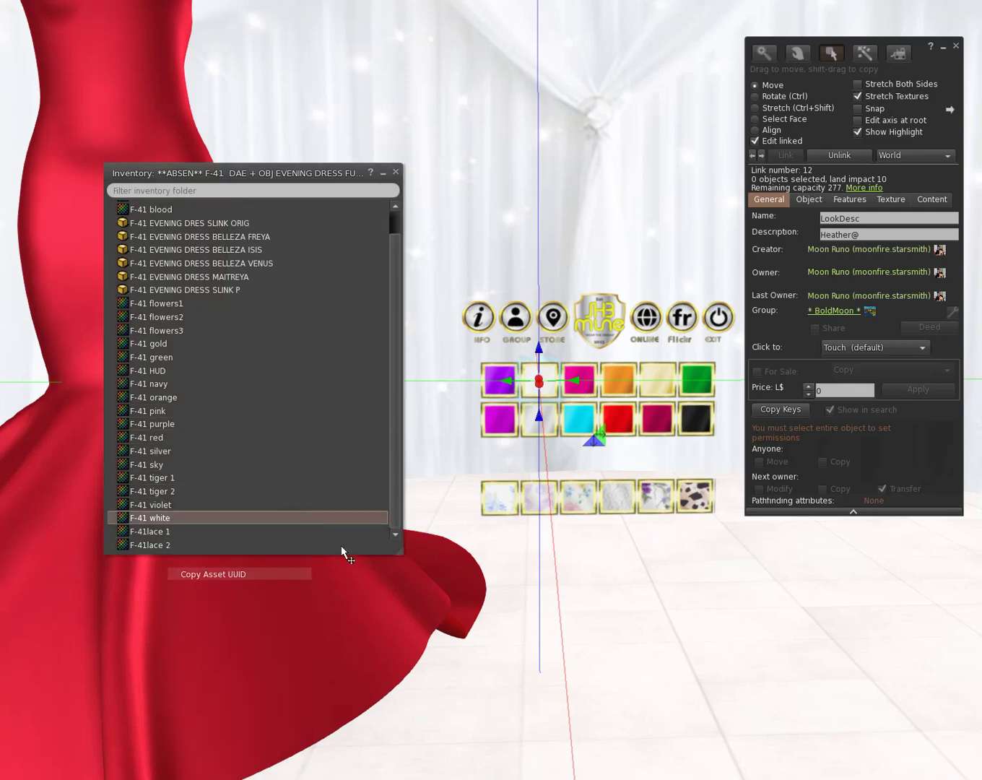
click(883, 235)
click(882, 235)
right_click(882, 236)
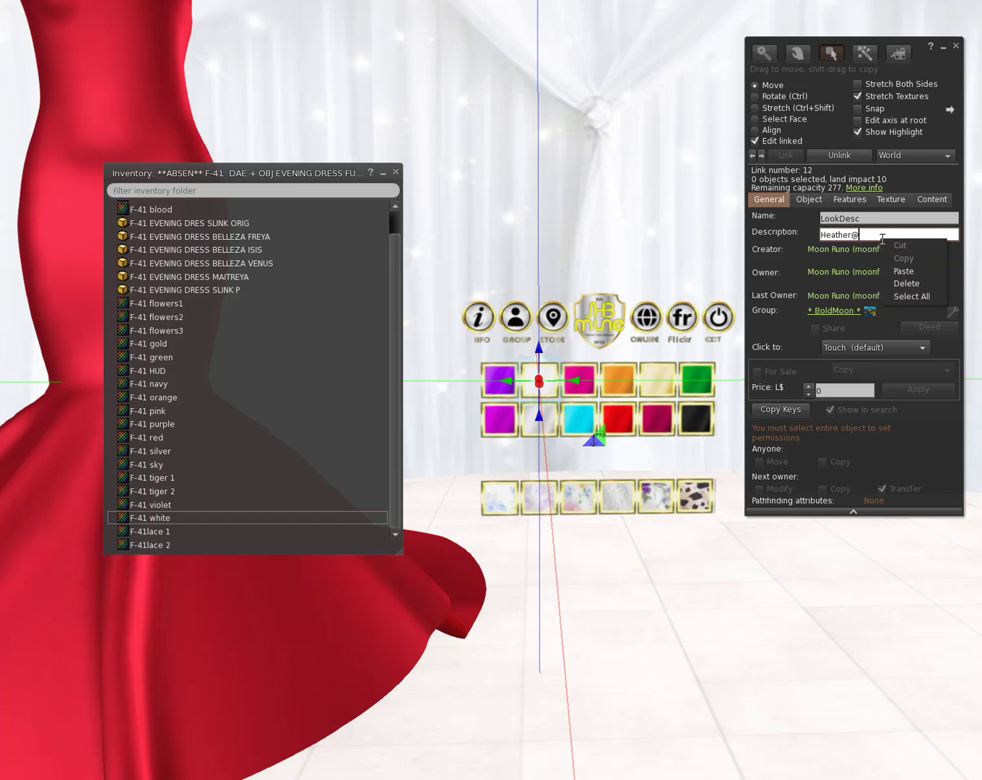
click(903, 270)
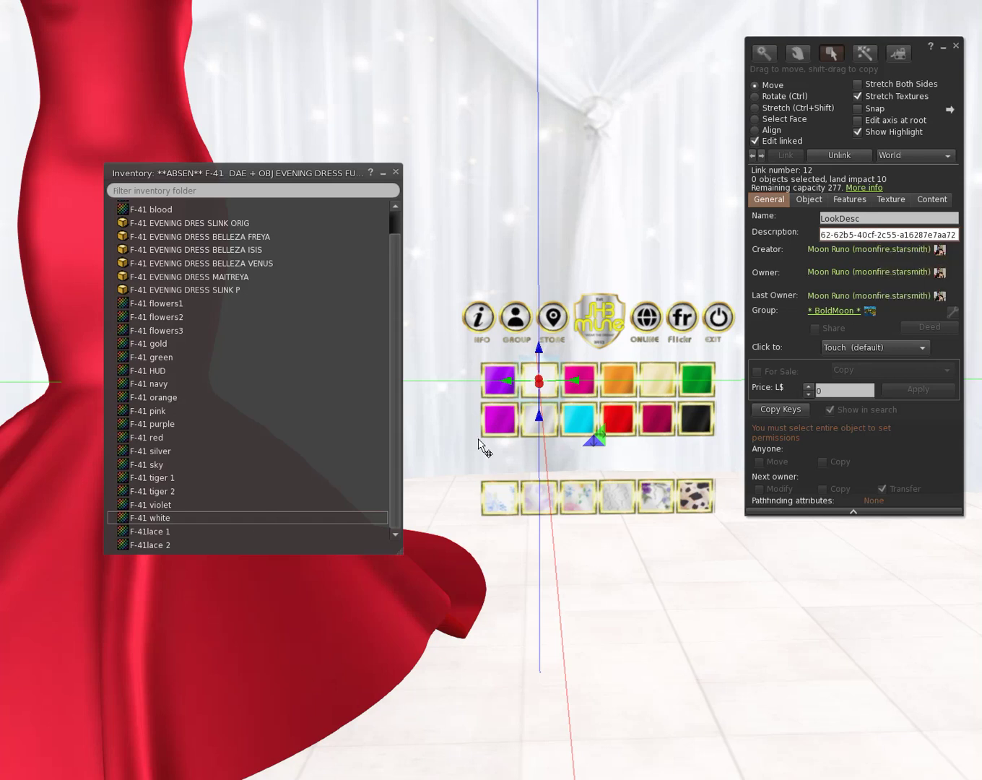
Step: Give the pink tile the description Heather@ plus the F-41 pink texture's UUID
click(600, 398)
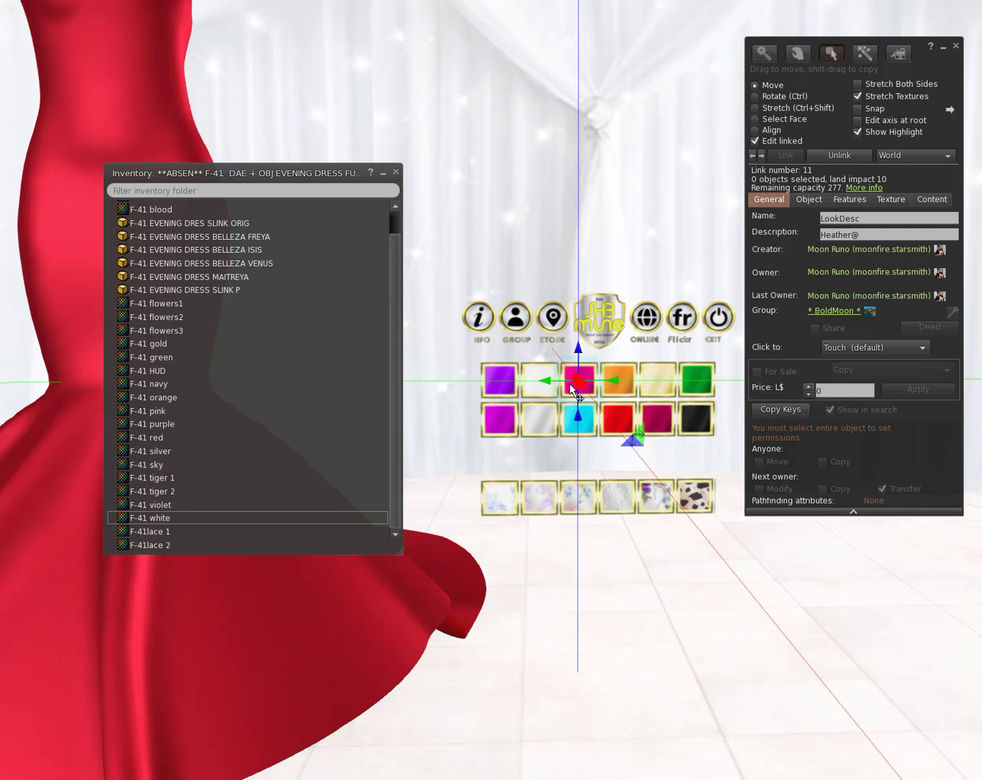
click(160, 411)
right_click(160, 411)
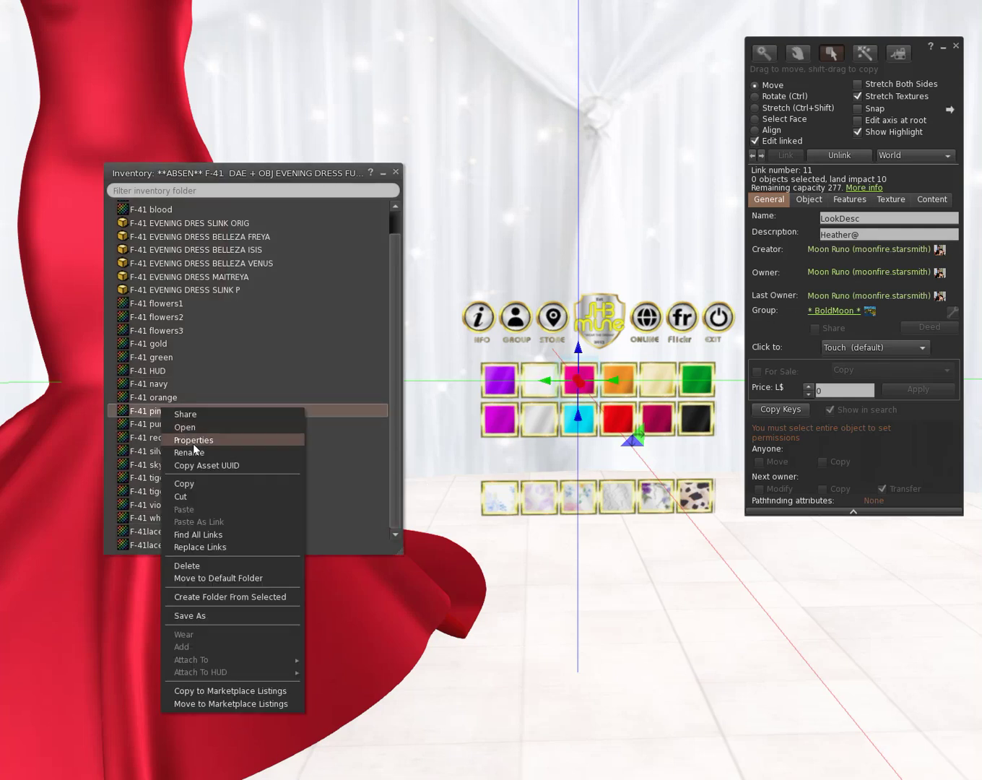
click(195, 465)
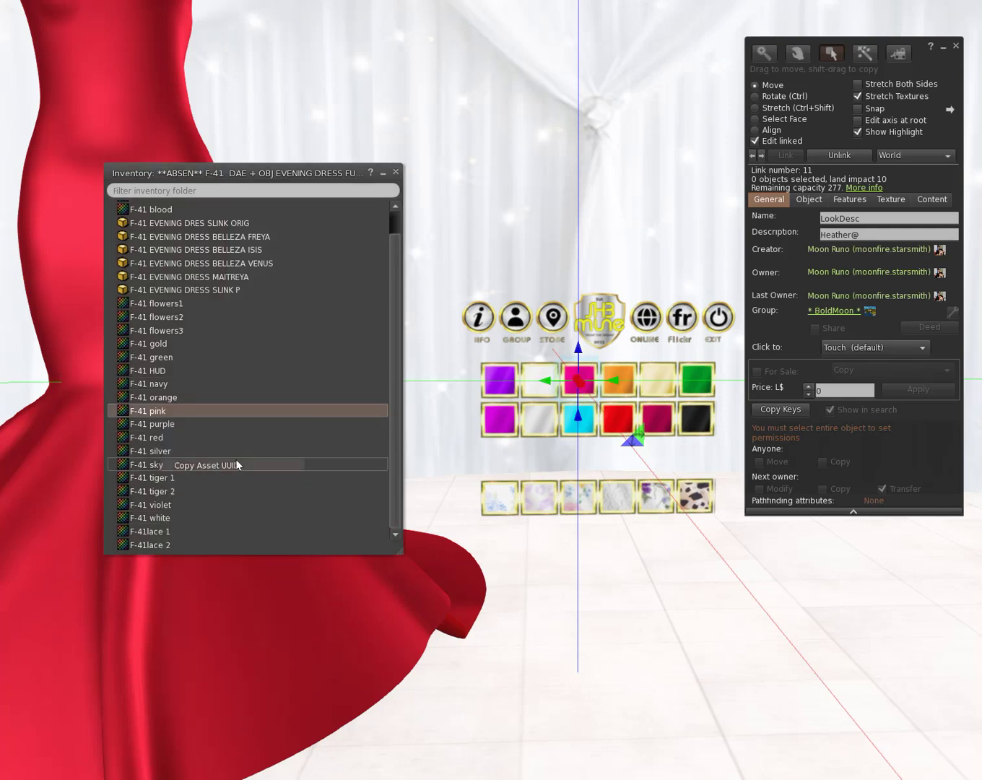
click(903, 233)
right_click(902, 232)
click(925, 264)
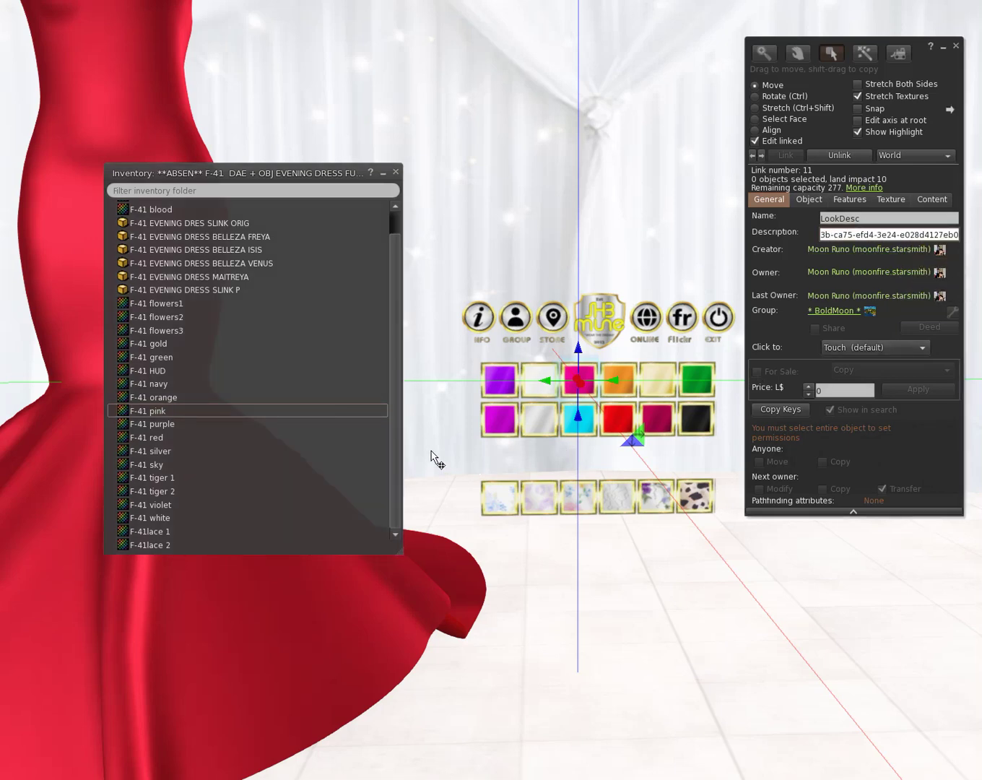
Step: Copy the F-41 gold texture's UUID and ready the orange tile's description for pasting
double_click(181, 343)
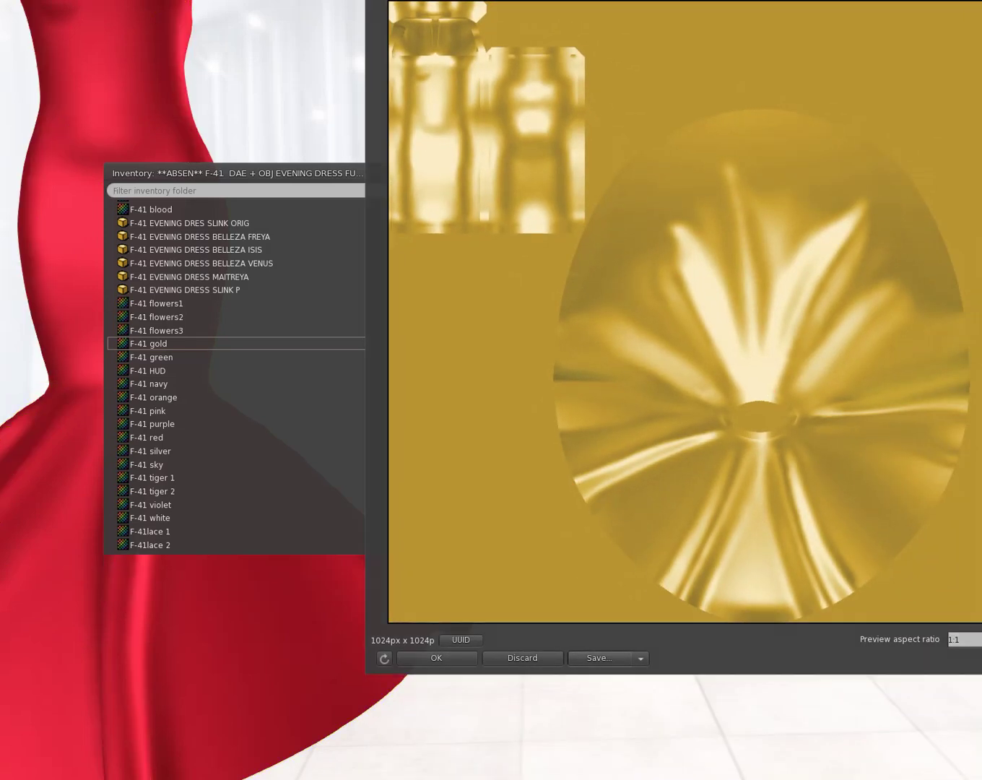
key(ctrl+b)
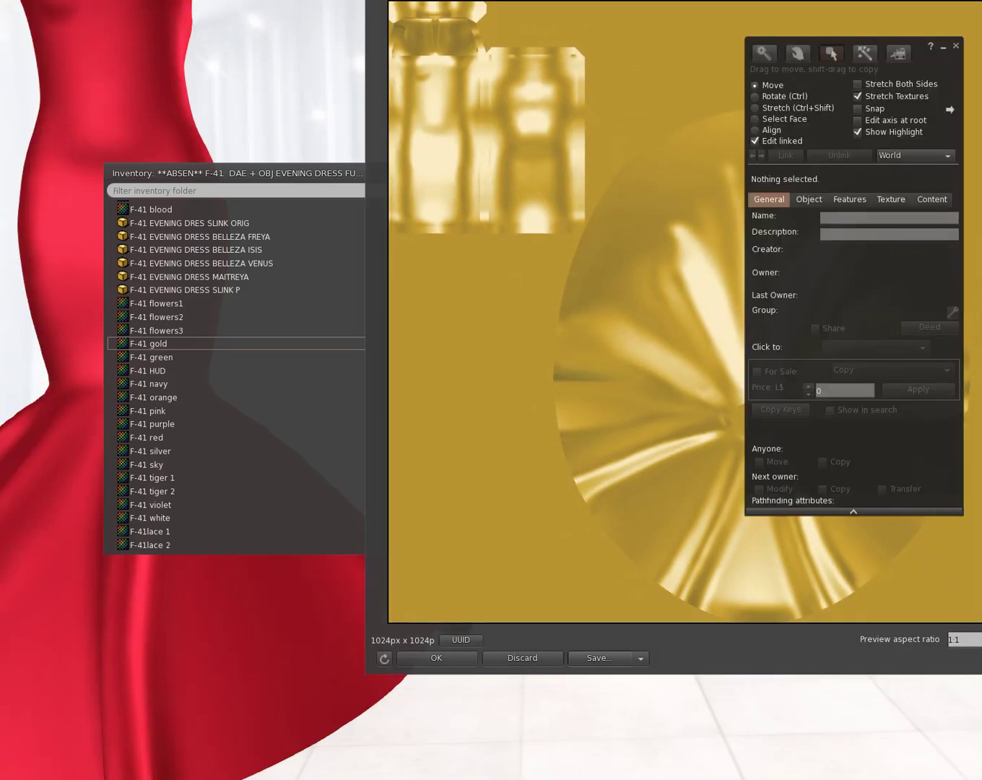
key(ctrl+w)
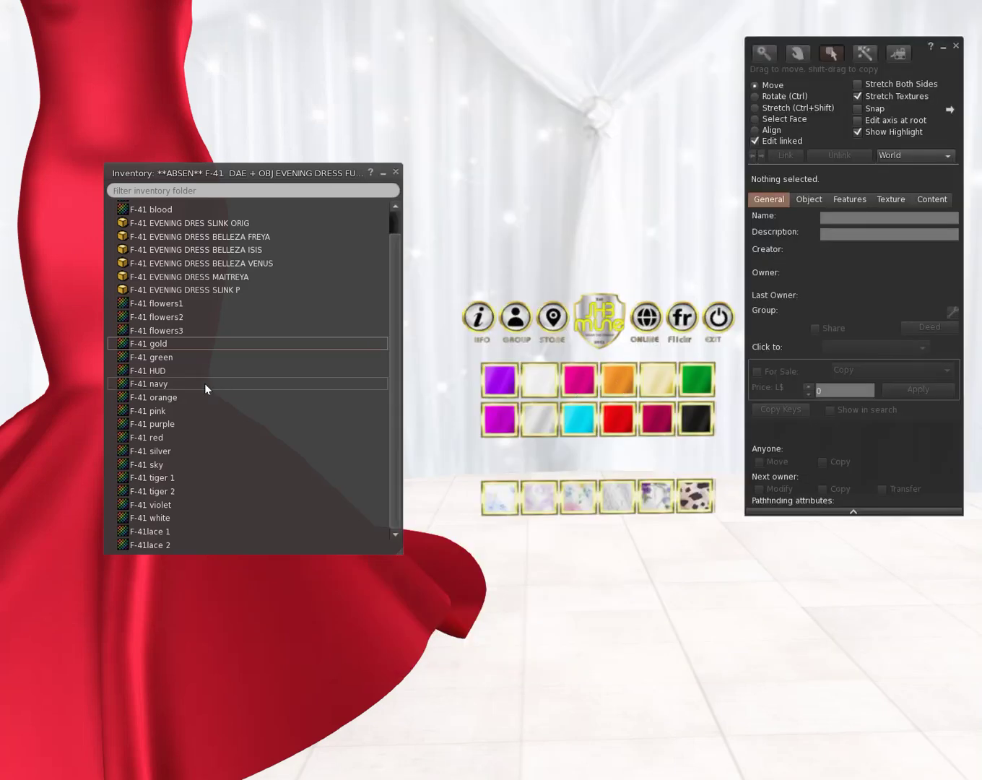
right_click(167, 344)
click(222, 400)
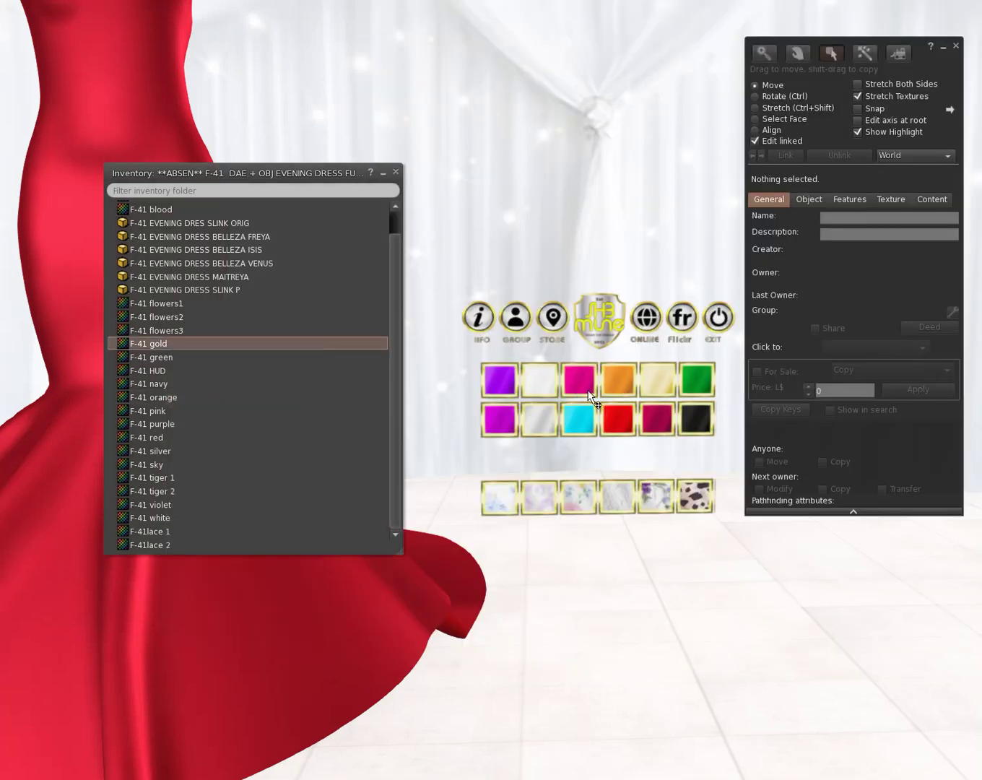
click(618, 376)
click(874, 236)
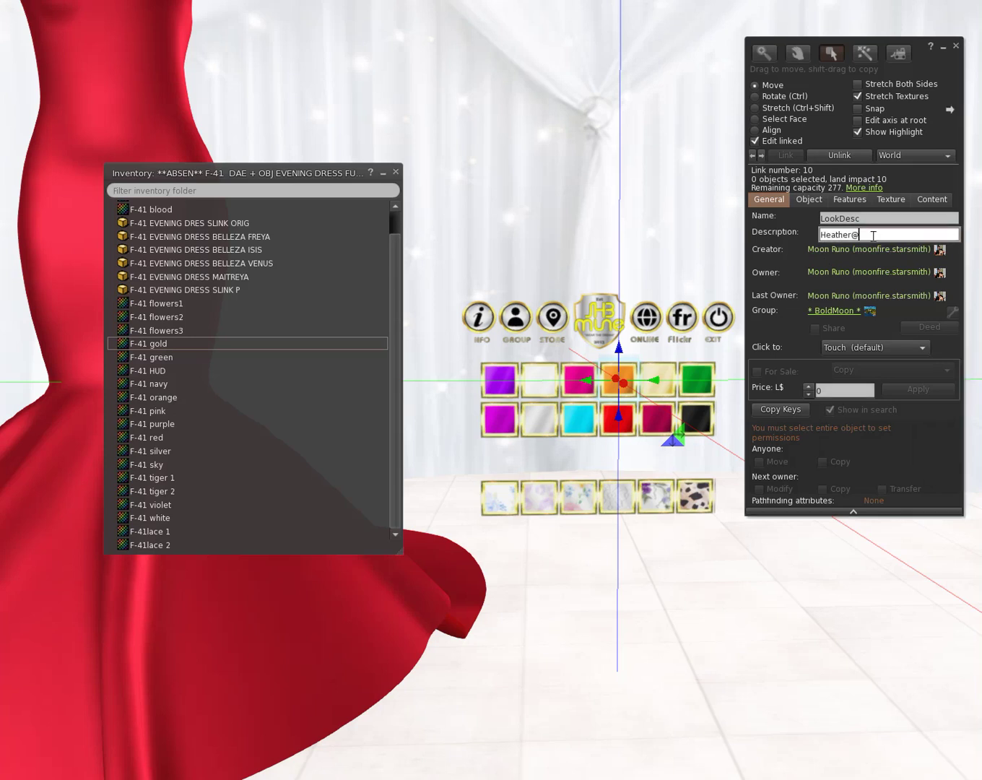
right_click(873, 235)
Step: Paste the gold UUID into the orange tile, check several swatch descriptions, and close editing
click(896, 269)
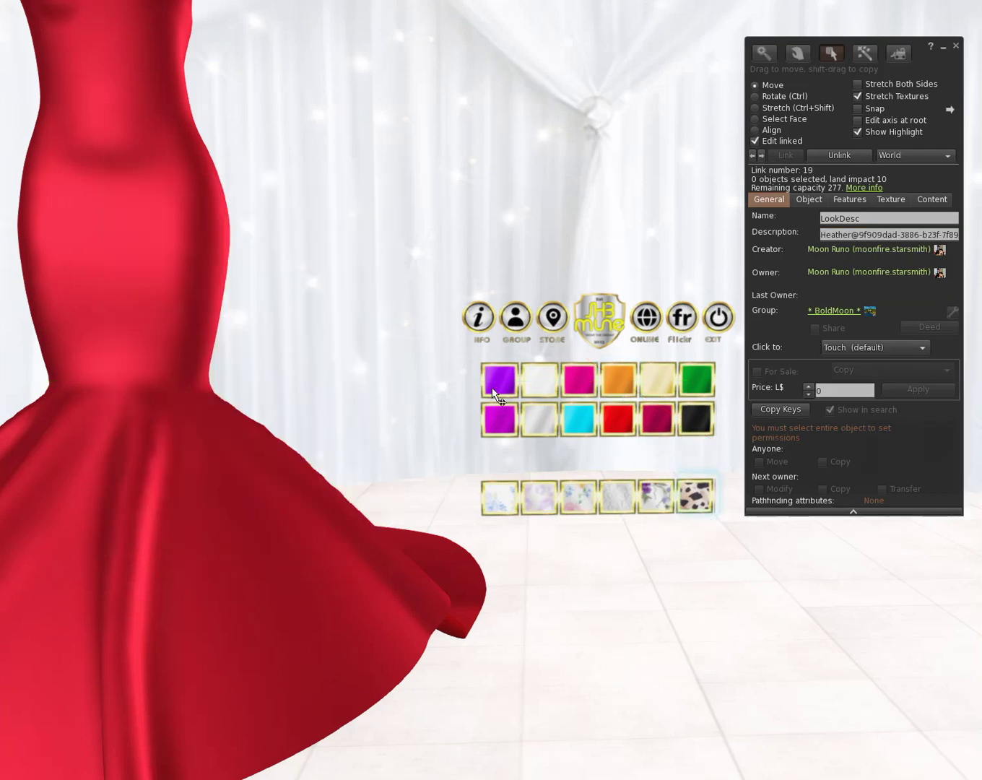
click(612, 503)
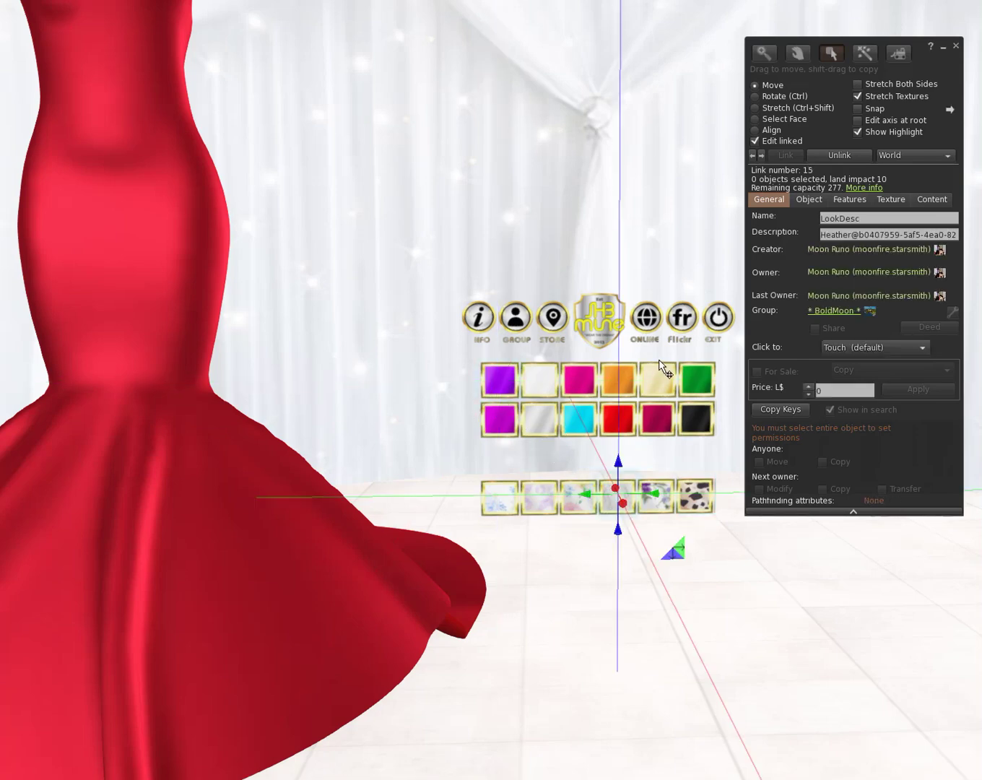
click(658, 376)
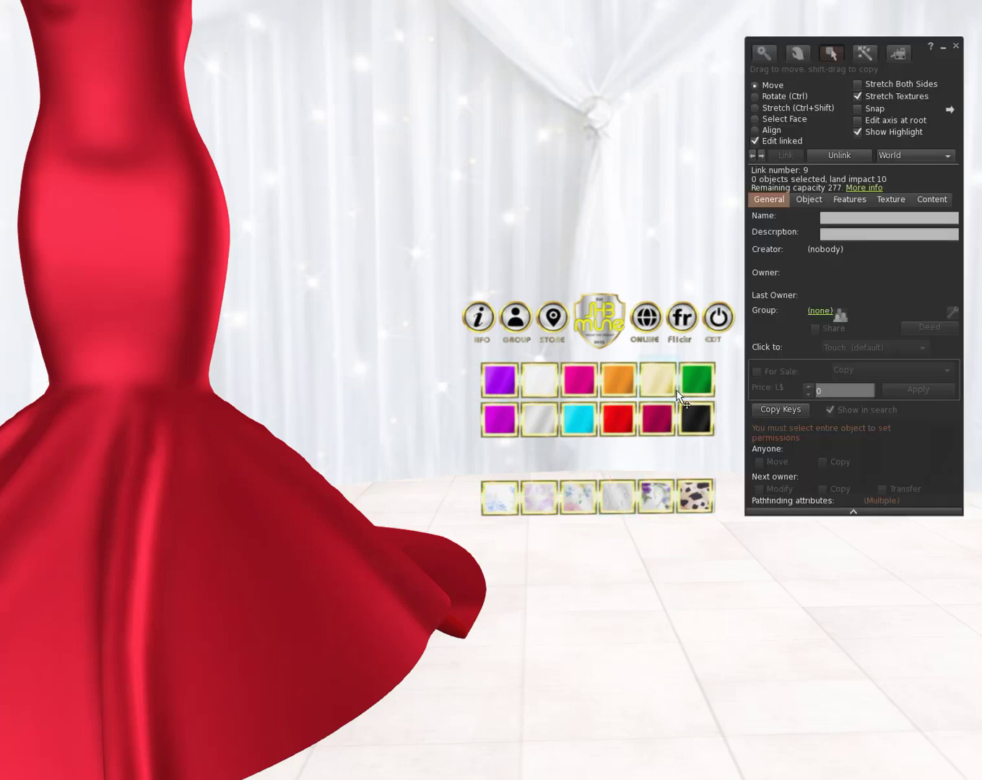
click(541, 508)
click(582, 509)
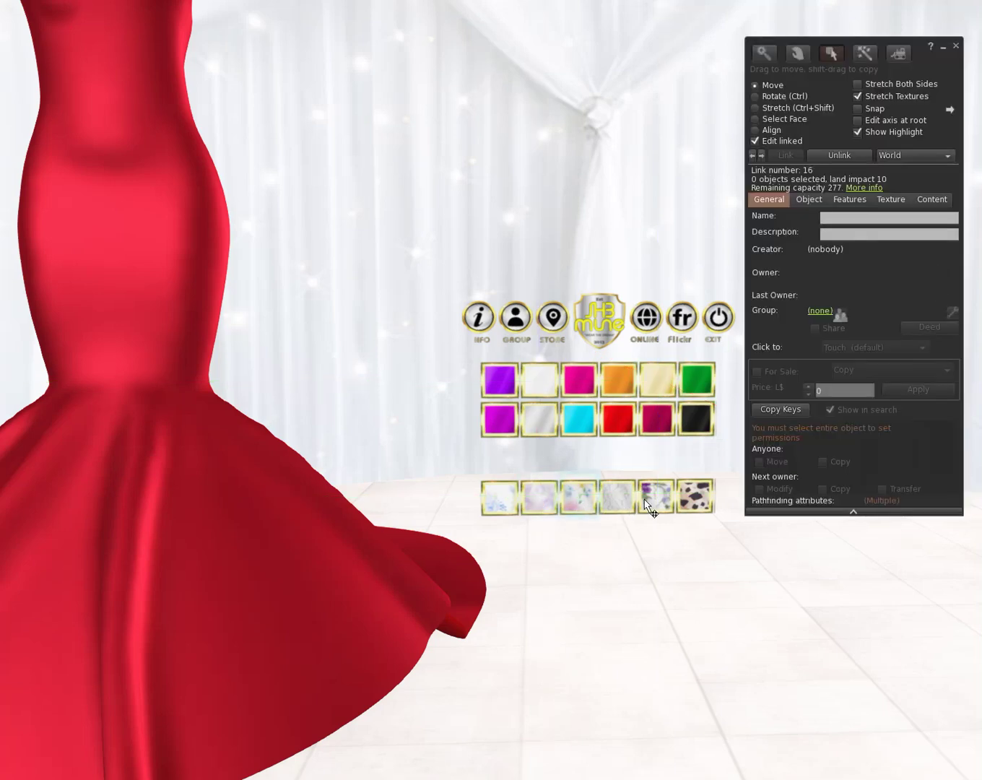
click(955, 47)
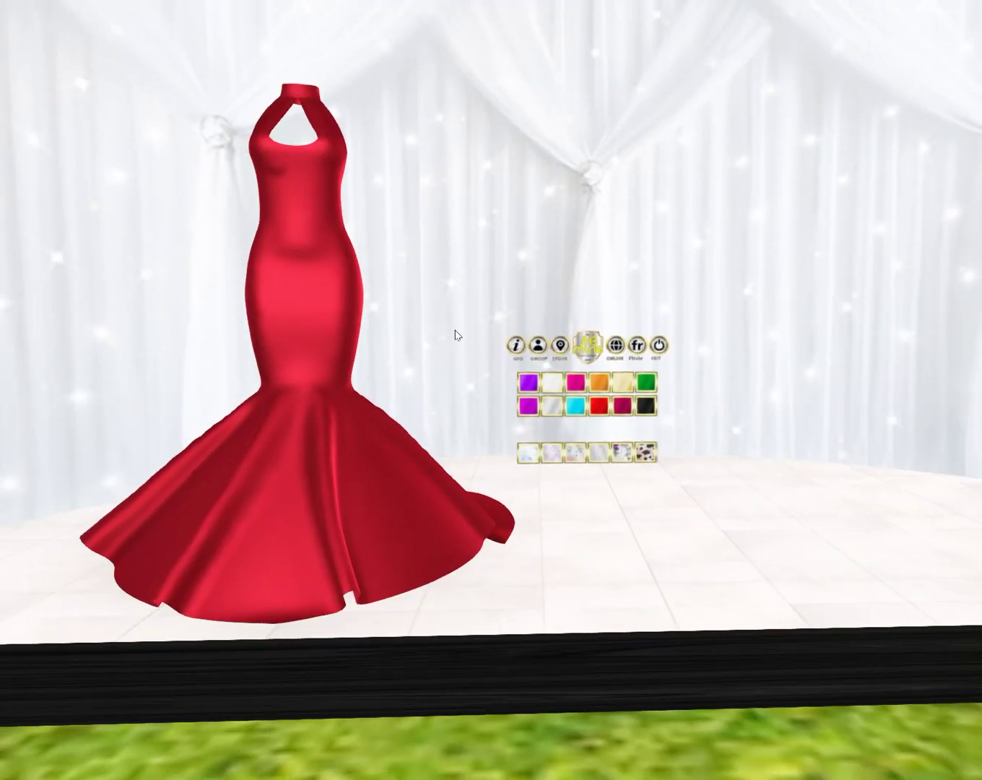
Step: Try the pattern swatches on the gown: blue floral, multicolour floral, white lace, purple floral, leopard
click(526, 455)
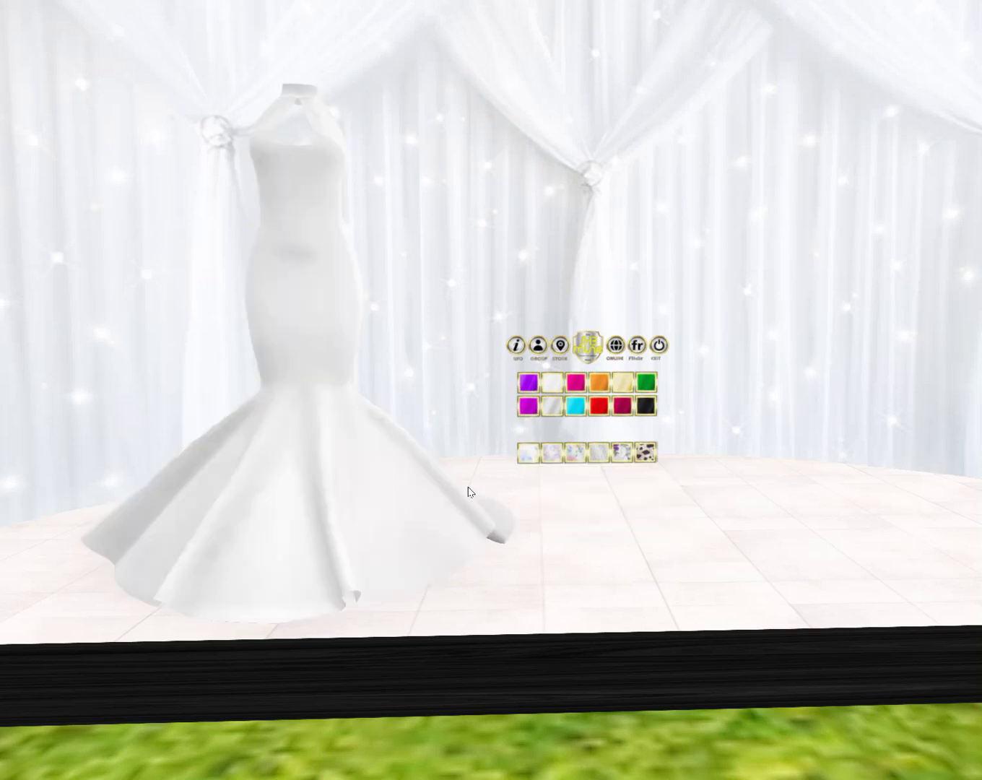
click(551, 459)
click(601, 460)
click(604, 461)
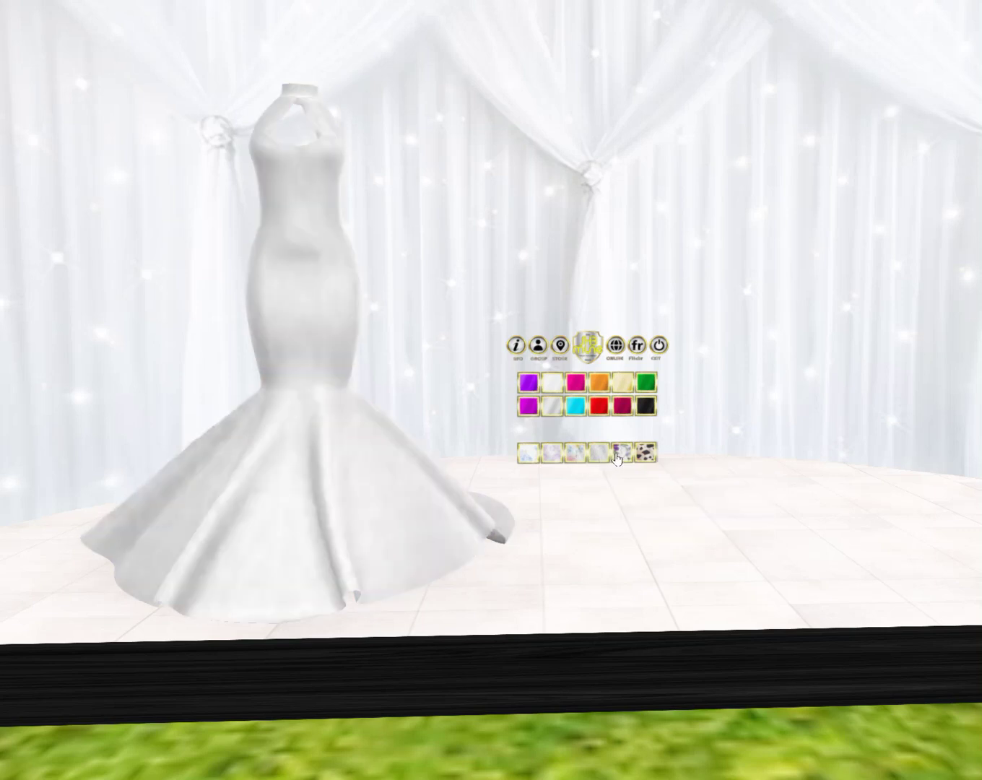
click(619, 458)
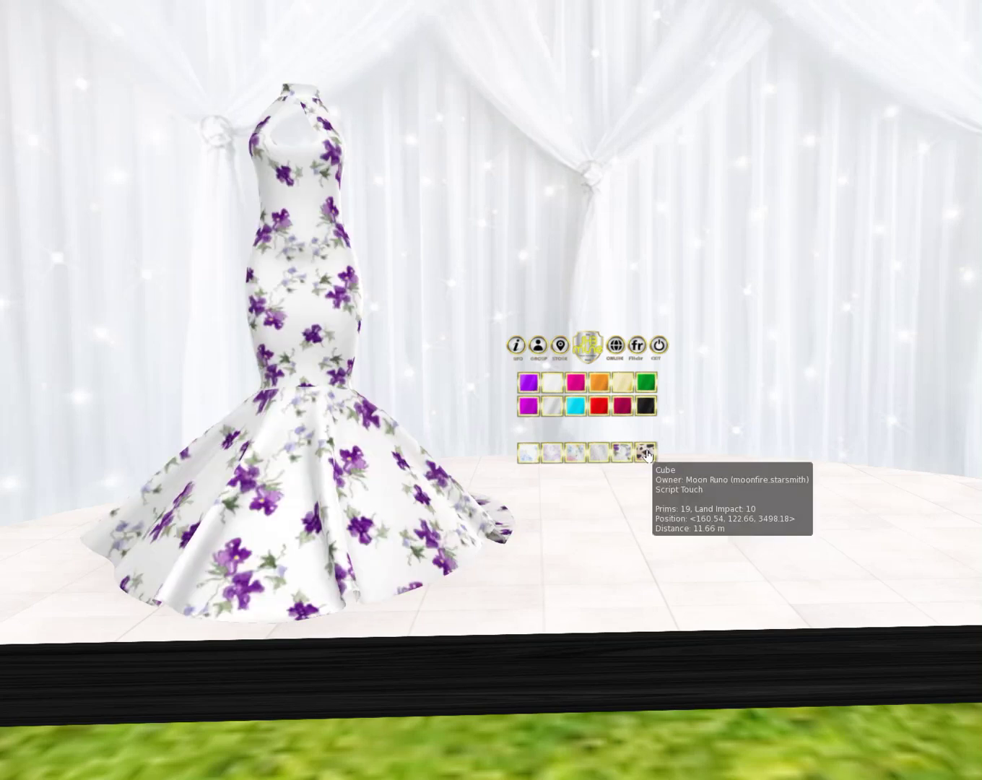
click(645, 453)
Step: Recolour the gown black, violet, magenta, white, pink and cream
click(650, 409)
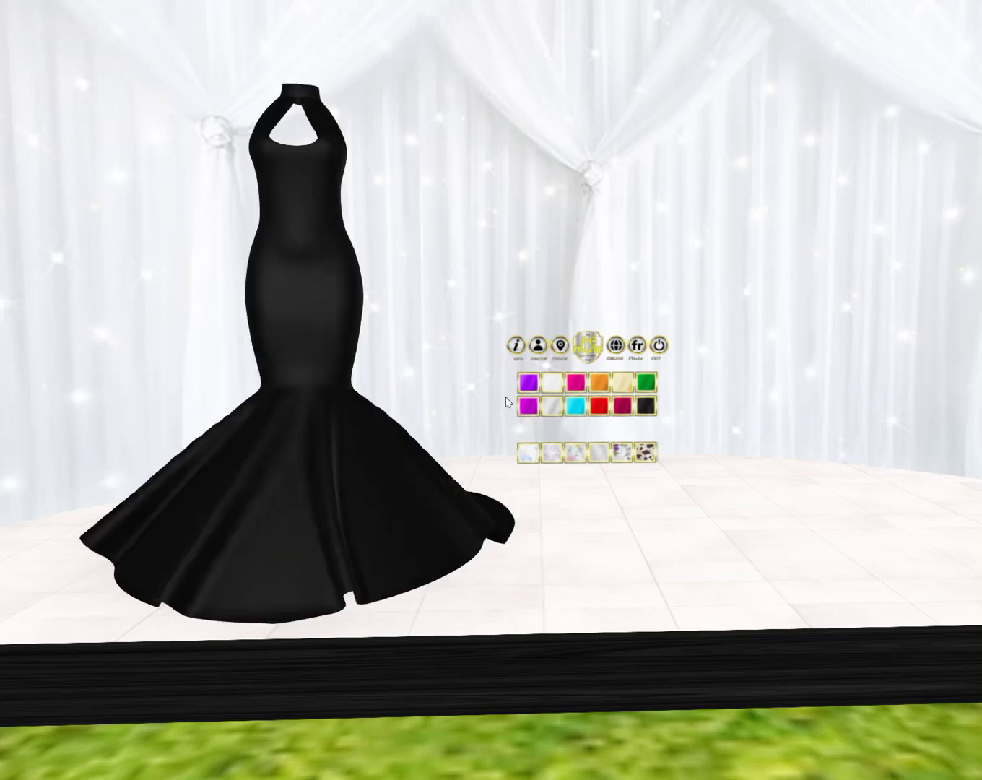
click(529, 388)
click(535, 406)
click(559, 388)
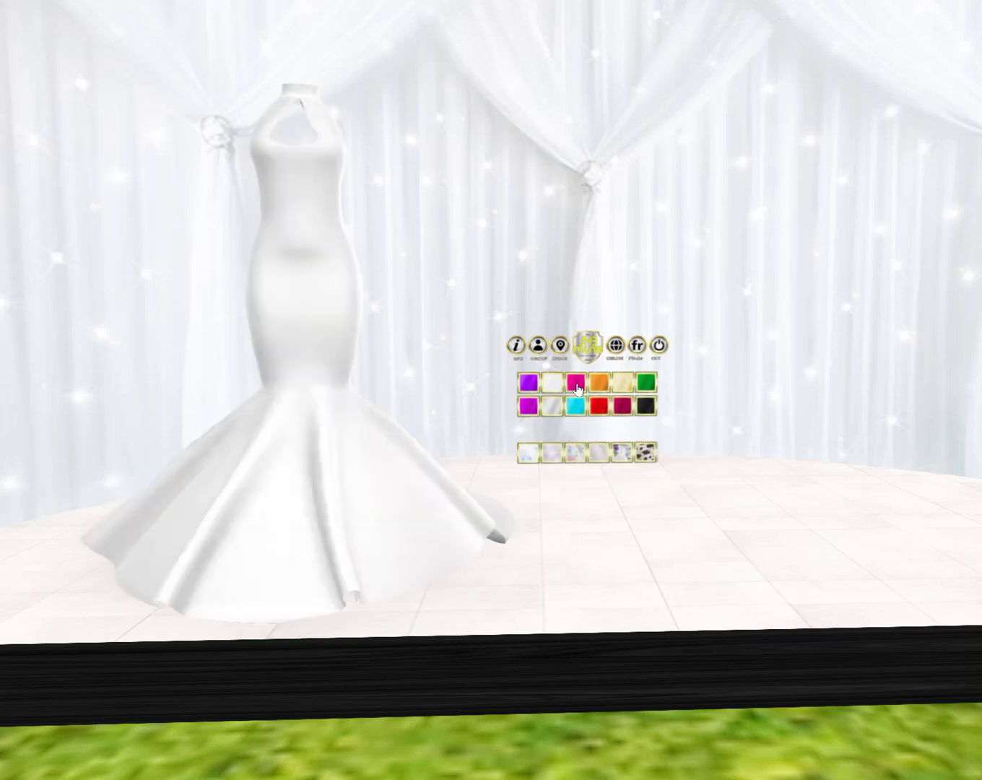
click(577, 389)
click(620, 383)
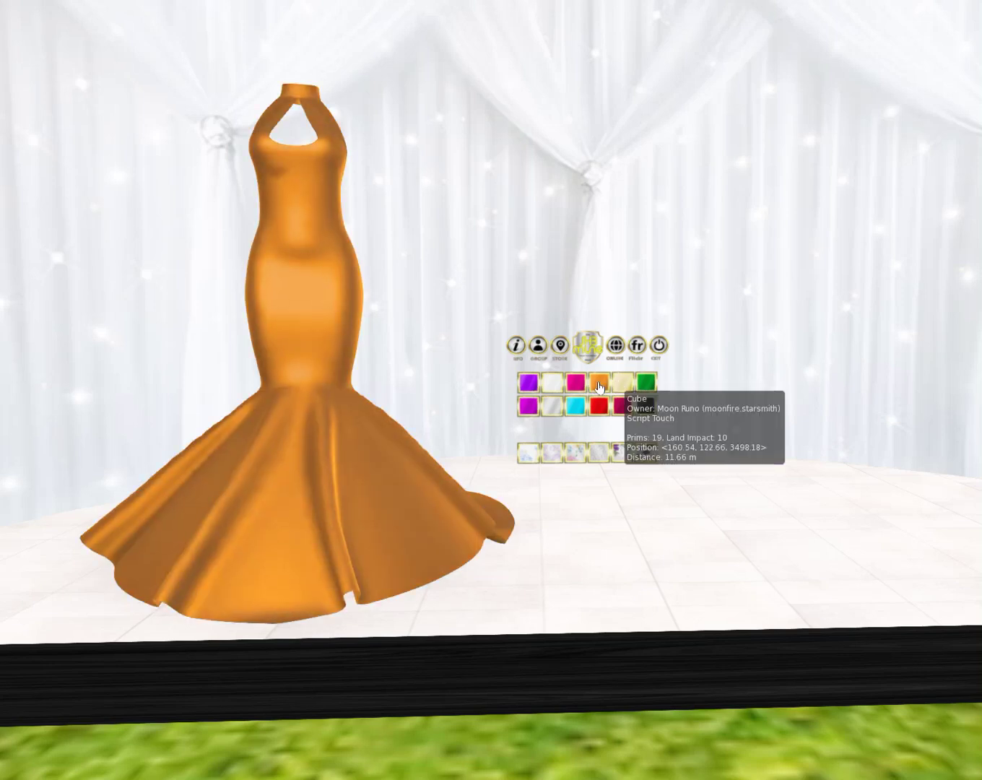
click(615, 387)
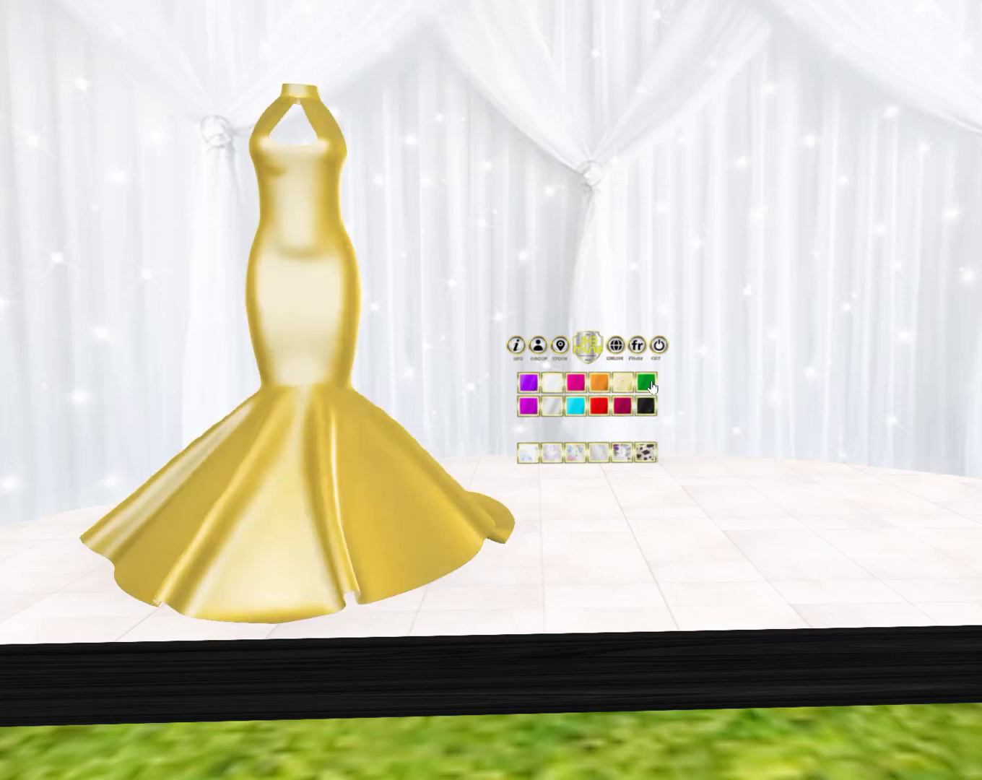
Step: Recolour the gown green, black, crimson, red, cyan, silvery white and purple
click(652, 387)
click(644, 408)
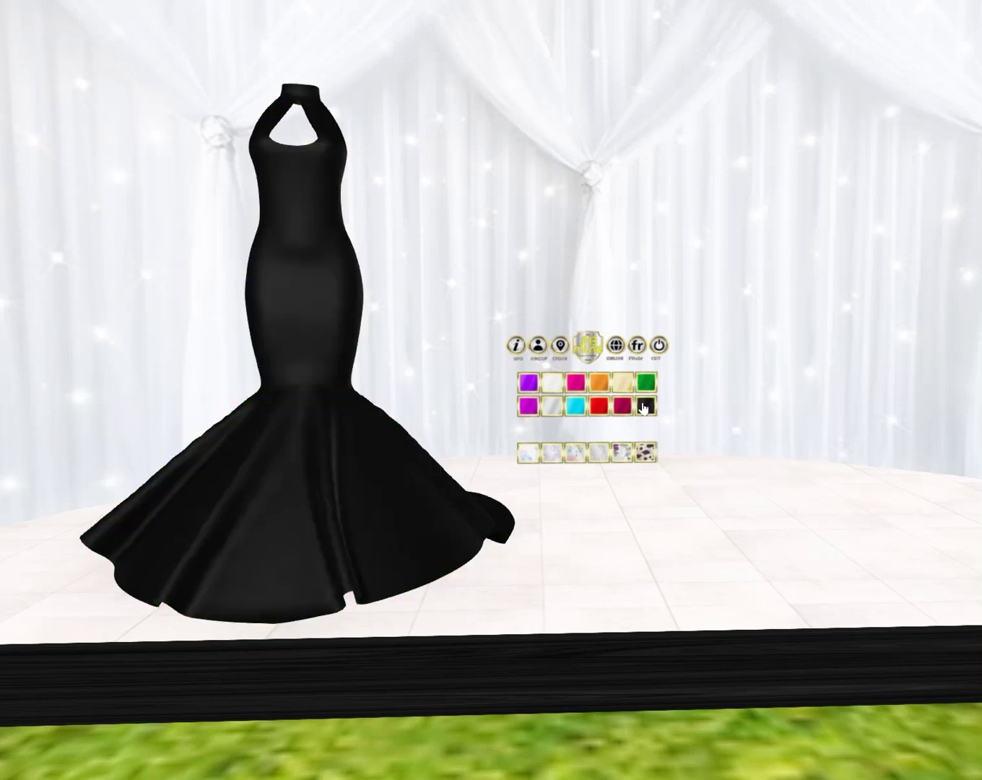
click(620, 409)
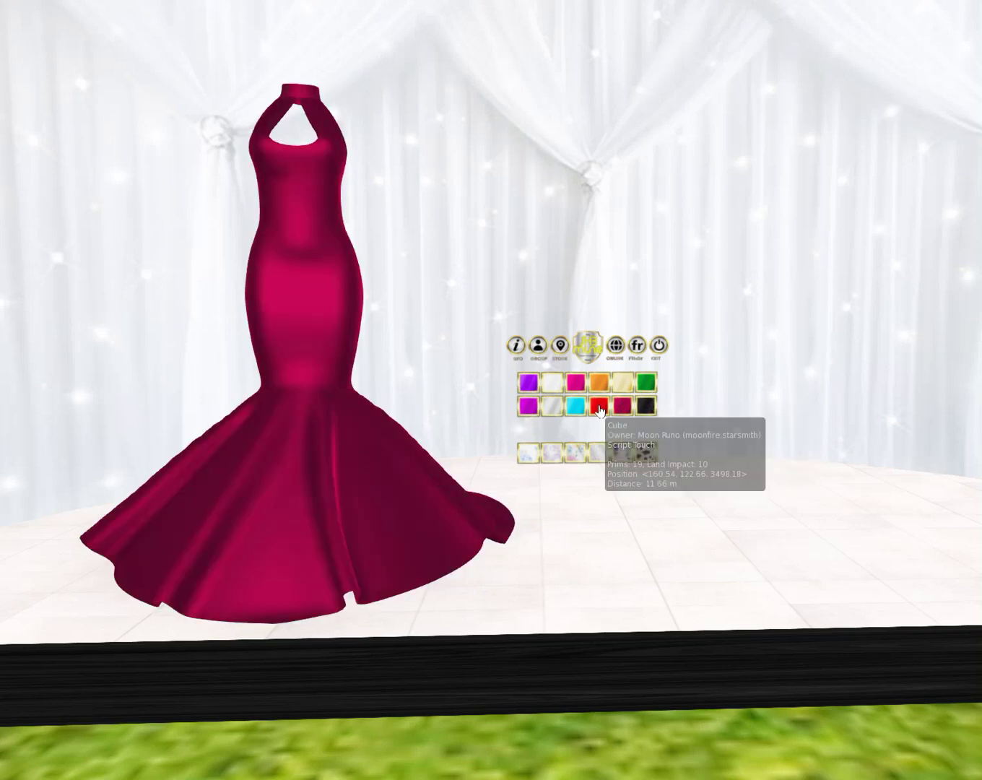
click(600, 408)
click(576, 409)
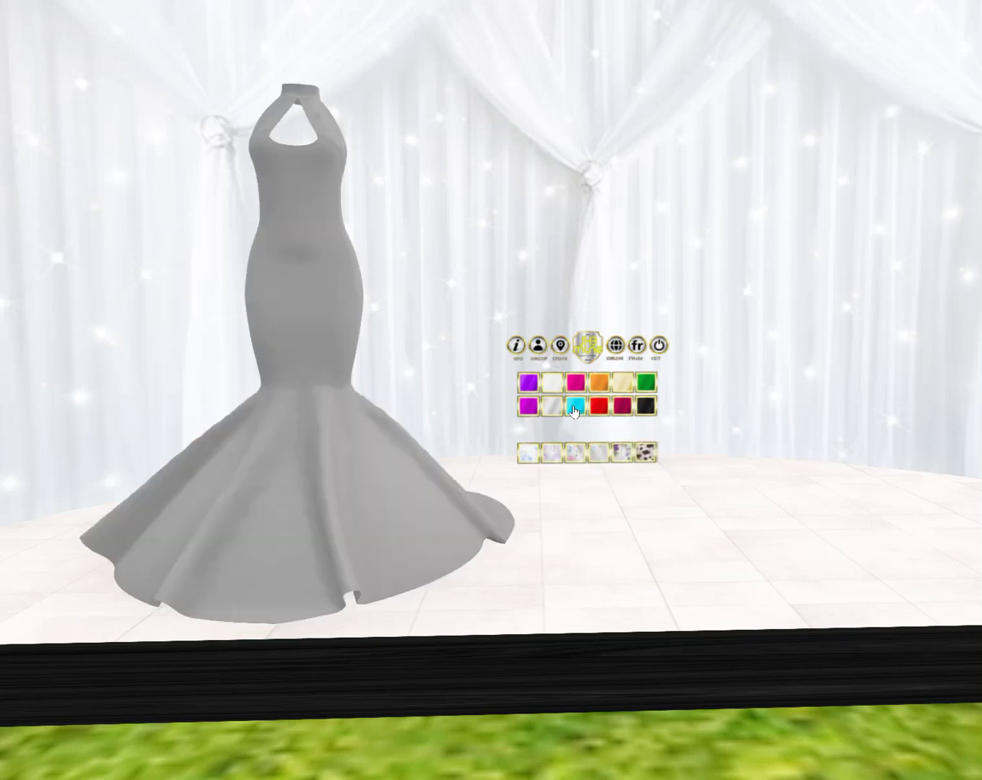
click(552, 409)
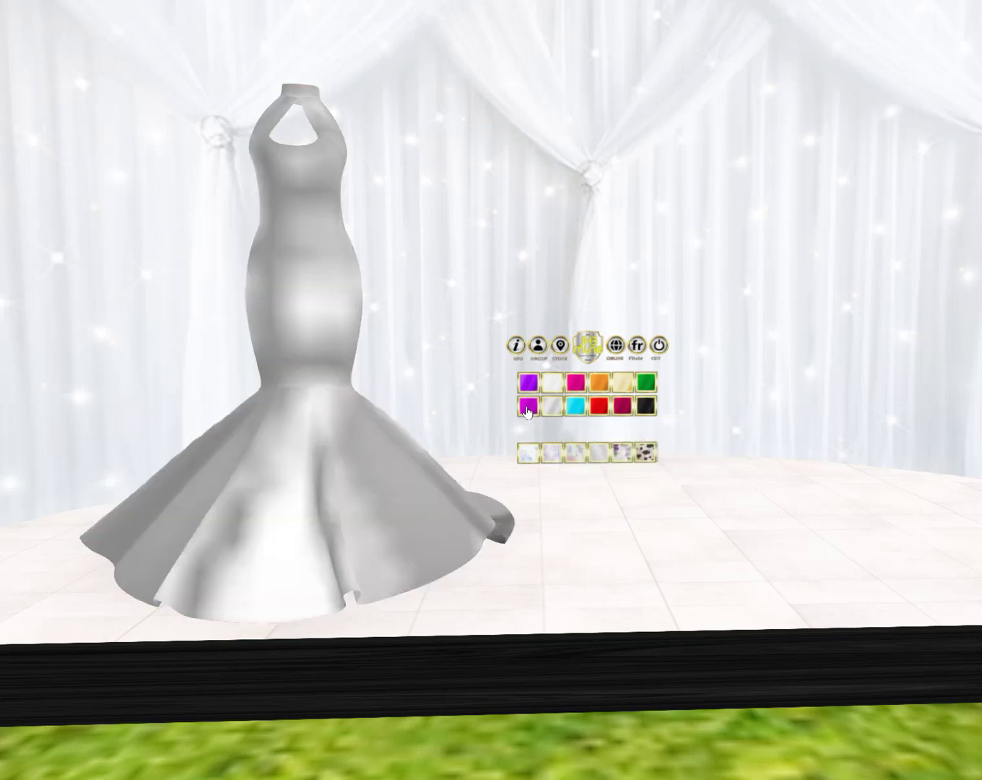
click(528, 408)
Step: Reapply the blue floral, multicolour floral, white lace and leopard print patterns
click(528, 455)
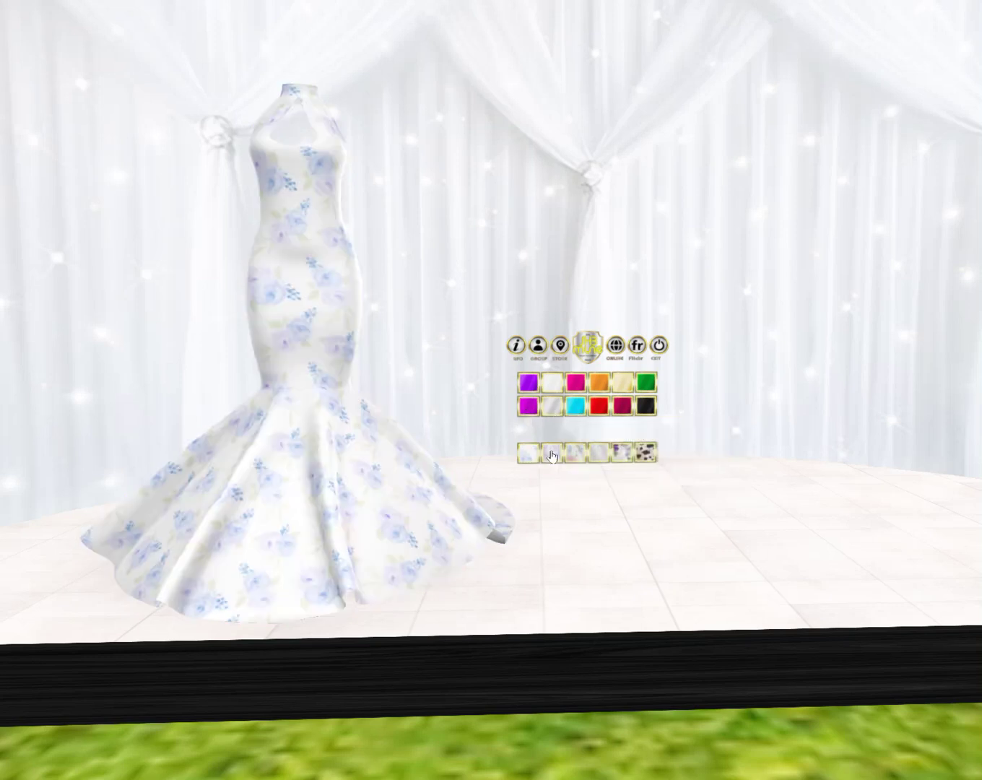
click(572, 454)
click(599, 453)
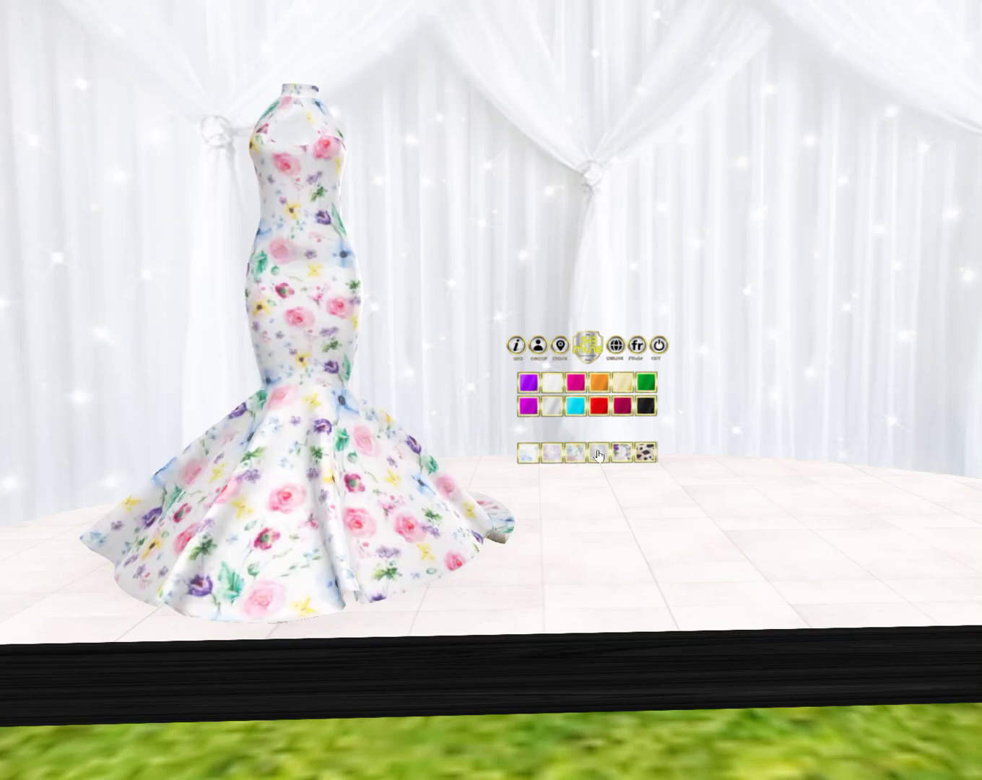
click(633, 455)
click(646, 453)
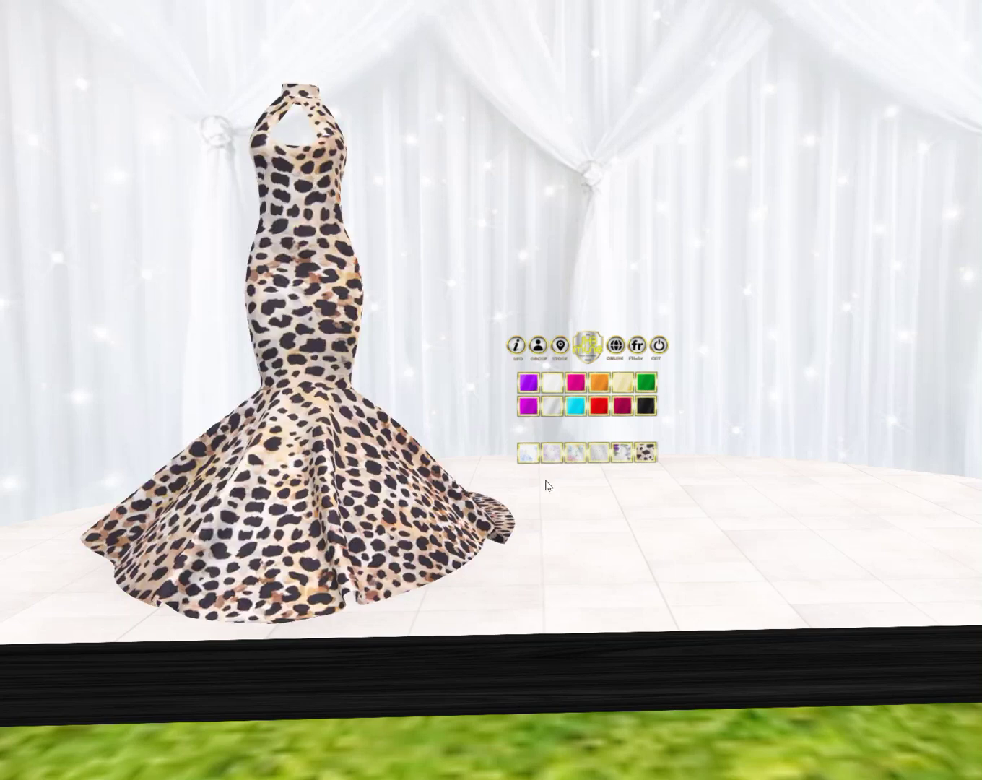
Step: Return the gown to solid red and place the inventory window beside the swatches
scroll(476, 458, up, 3)
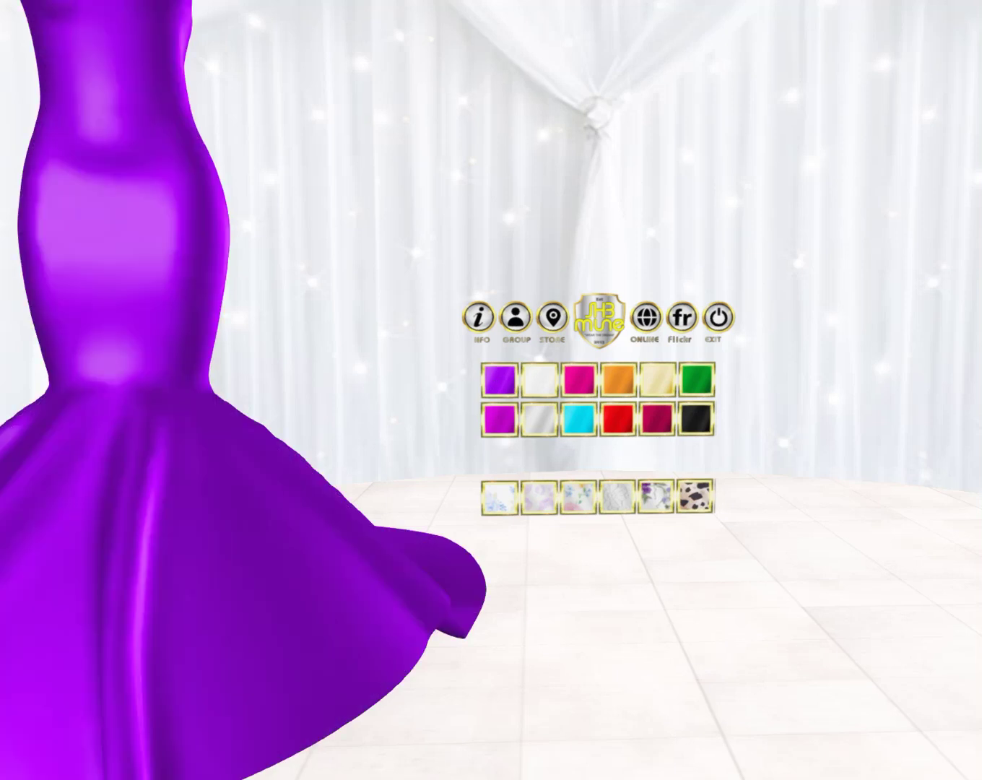
click(615, 421)
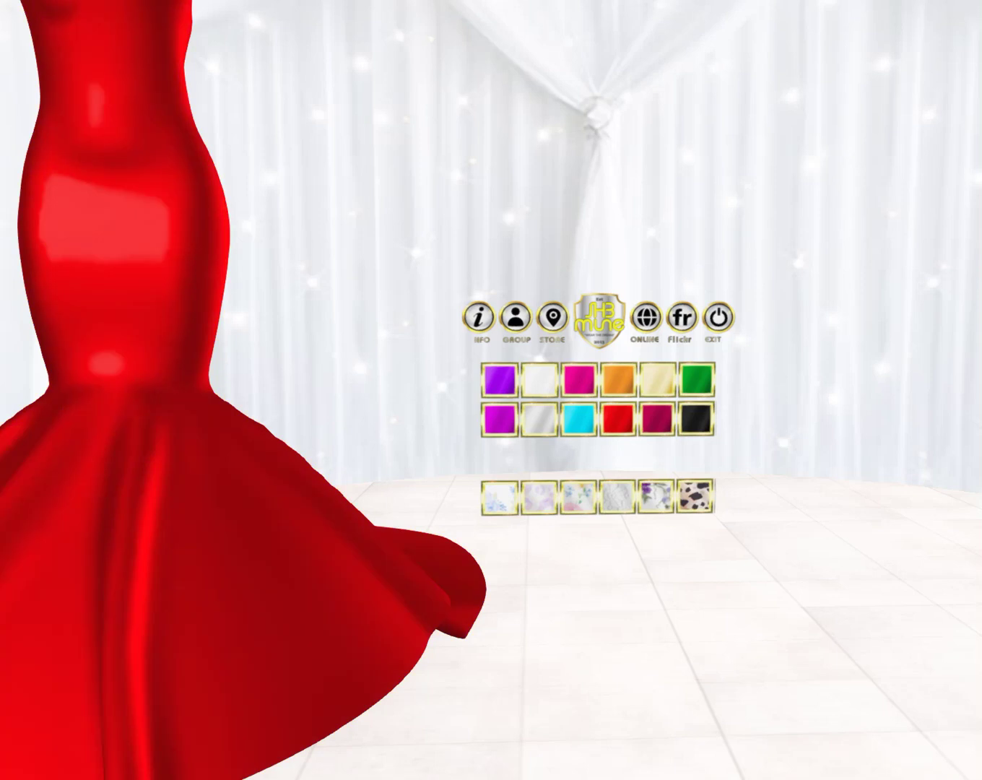
key(ctrl+i)
drag(878, 104, 873, 341)
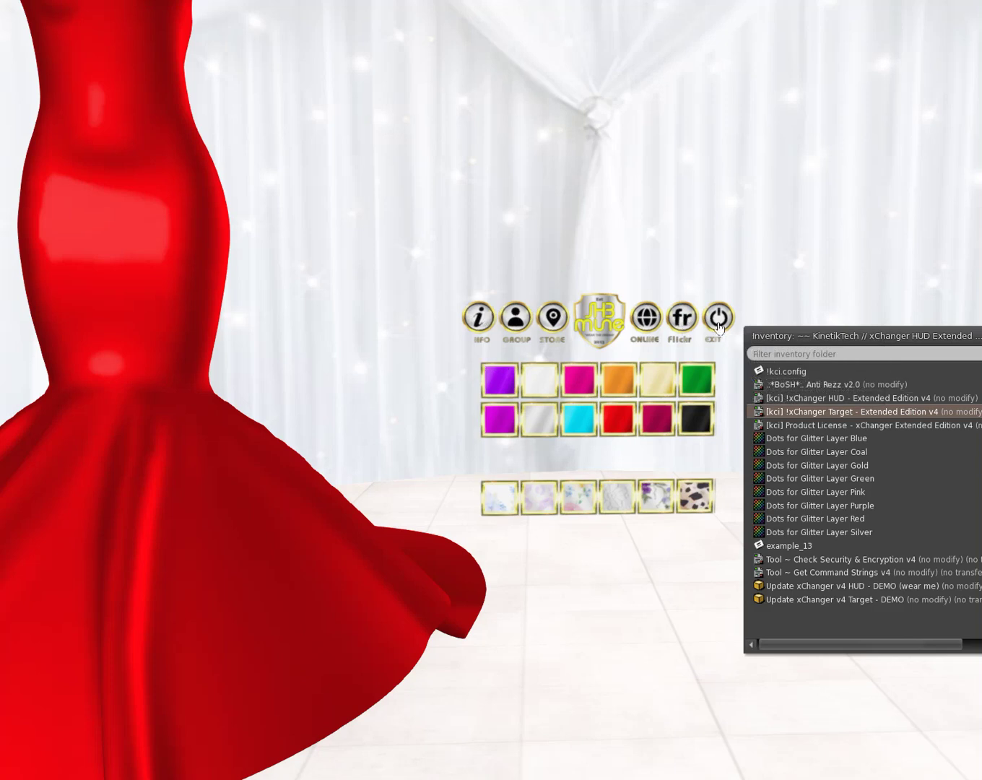
Step: Edit the HUD and drop the Tool ~ Check Security & Encryption v4 script into it
drag(937, 338, 947, 421)
right_click(547, 414)
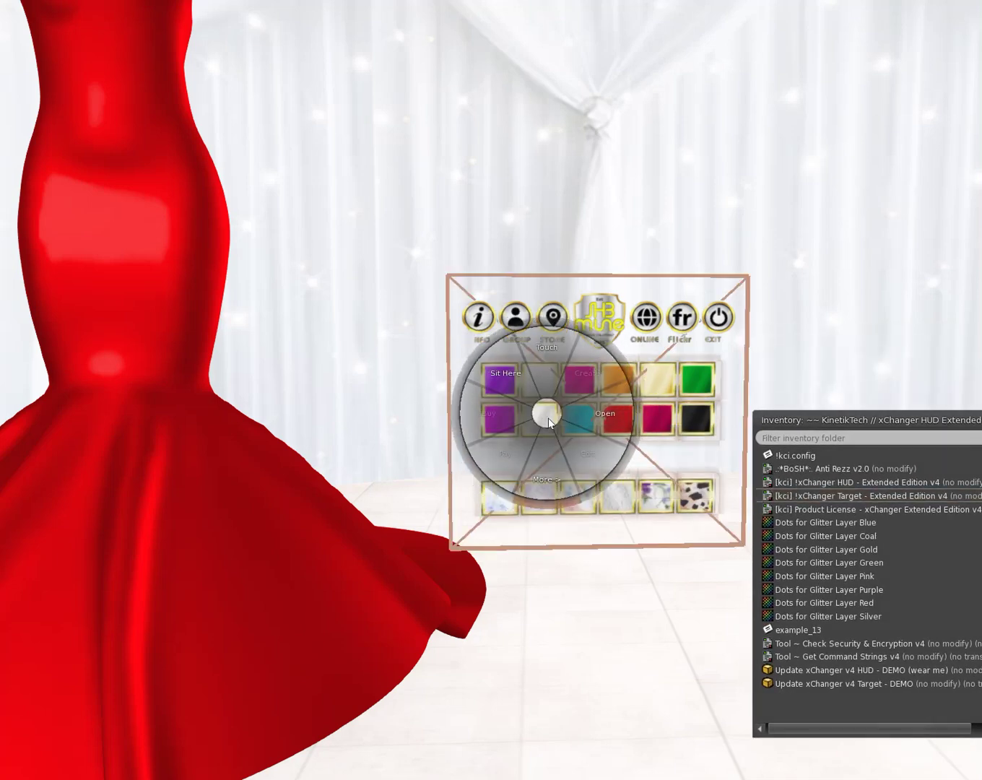
click(580, 449)
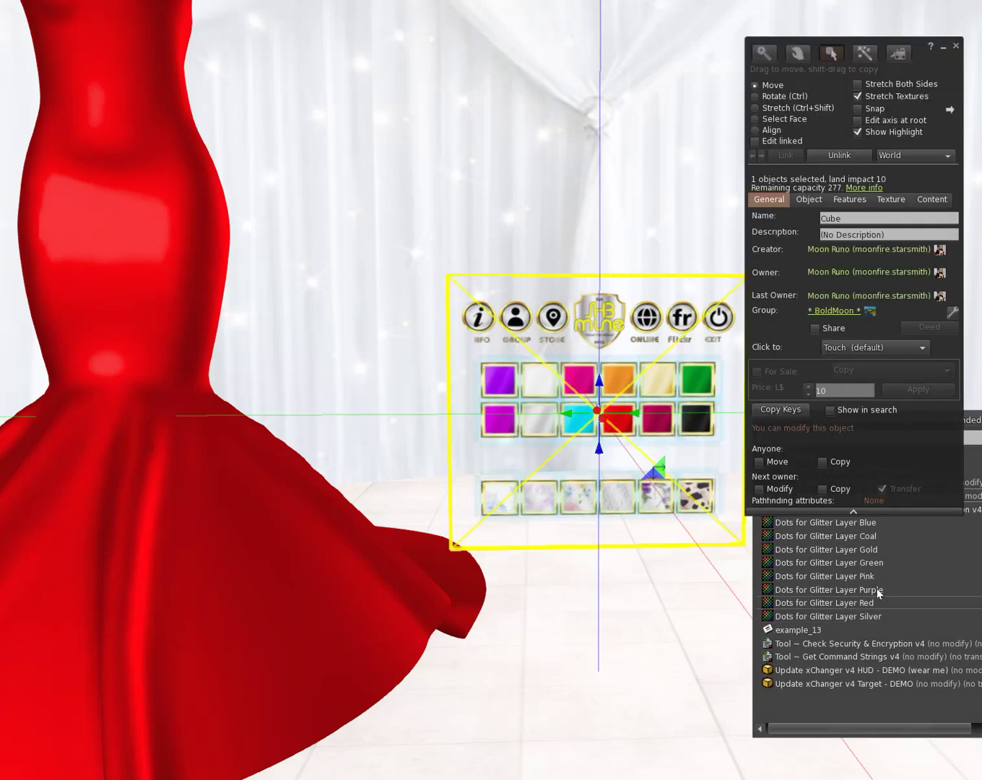
drag(973, 419, 366, 198)
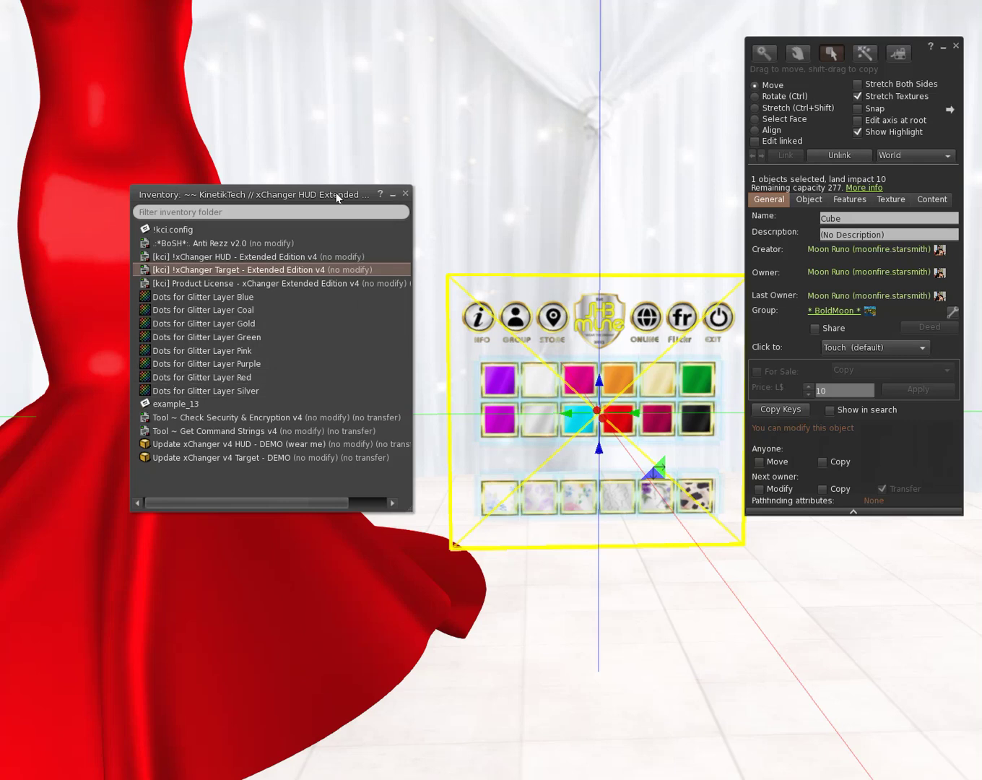
drag(339, 193, 361, 214)
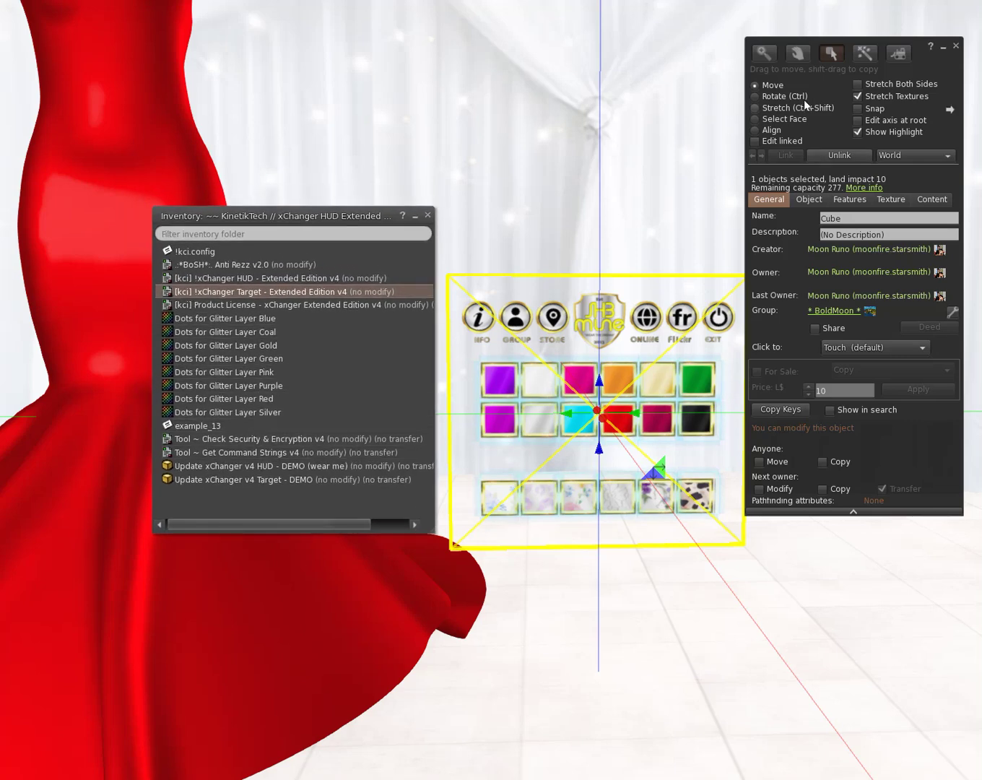
drag(937, 60, 945, 60)
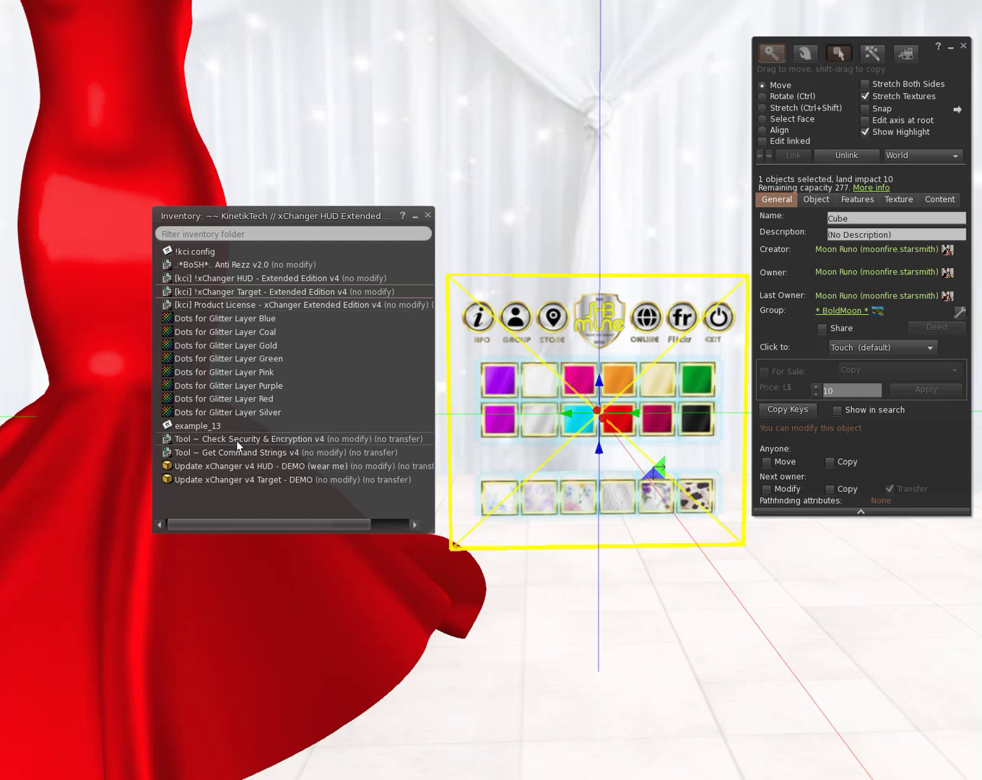
drag(225, 439, 532, 462)
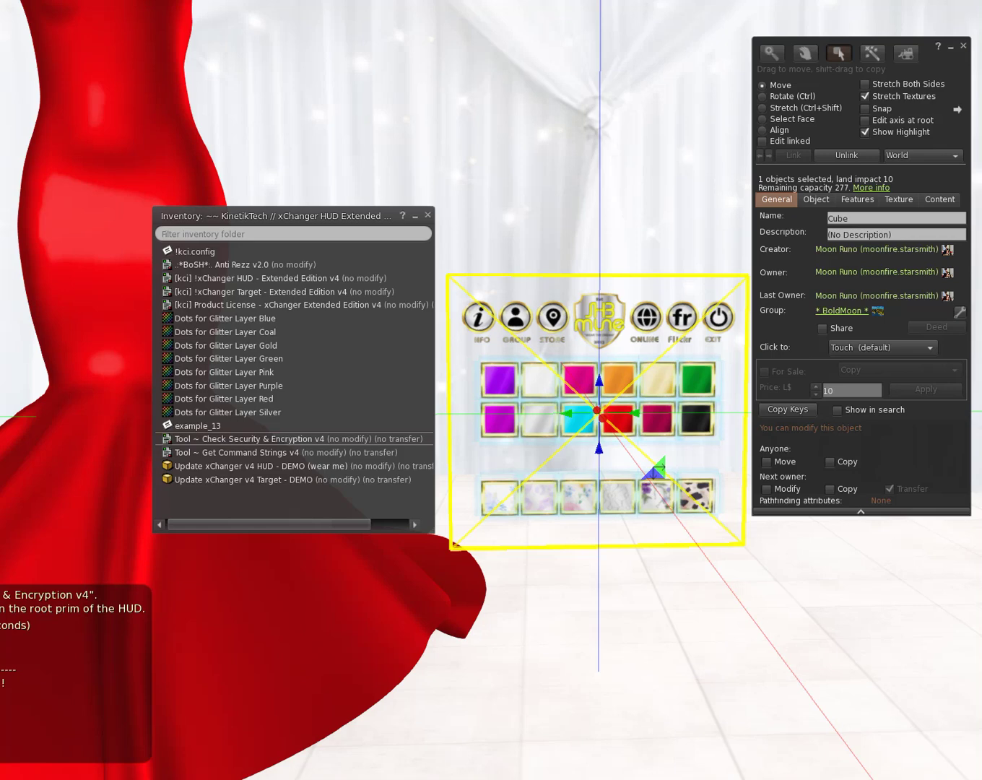
Step: Read the chat report of 18 encodable buttons without errors, then close chat and editing
click(99, 759)
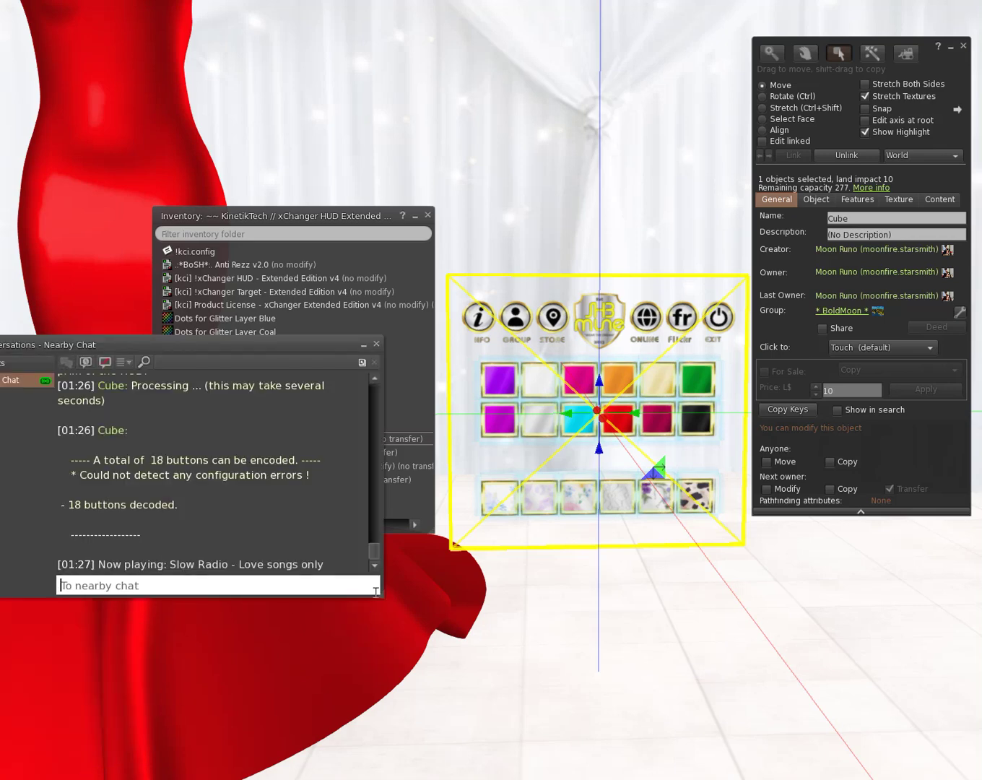
drag(380, 593, 405, 638)
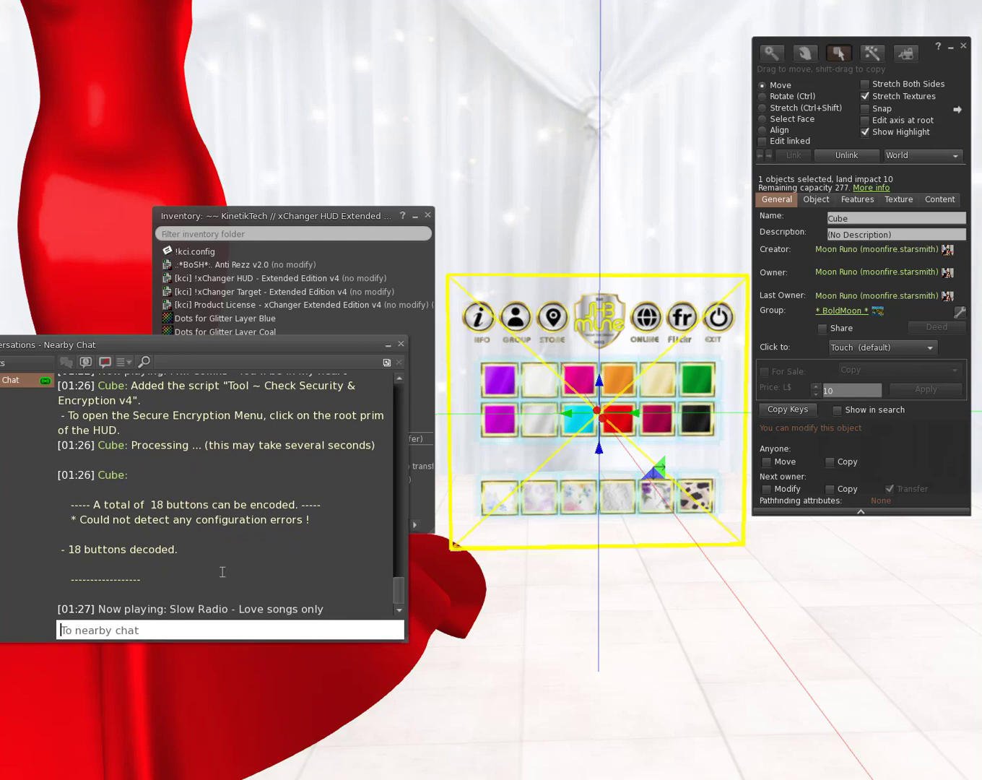
drag(221, 571, 45, 429)
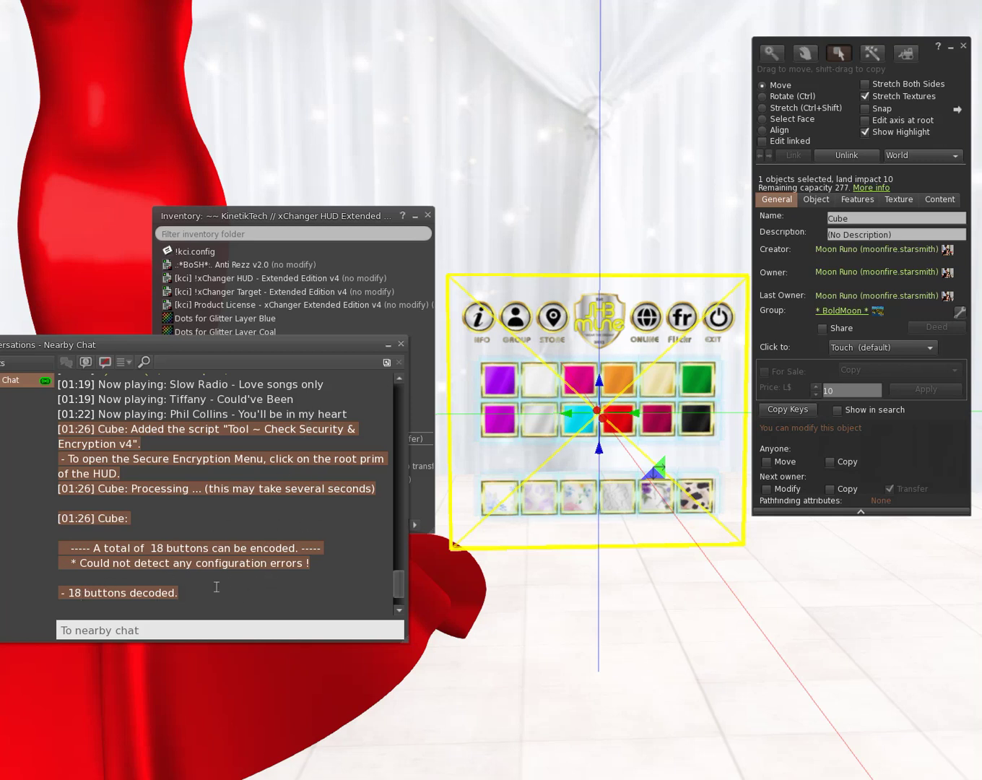
click(402, 344)
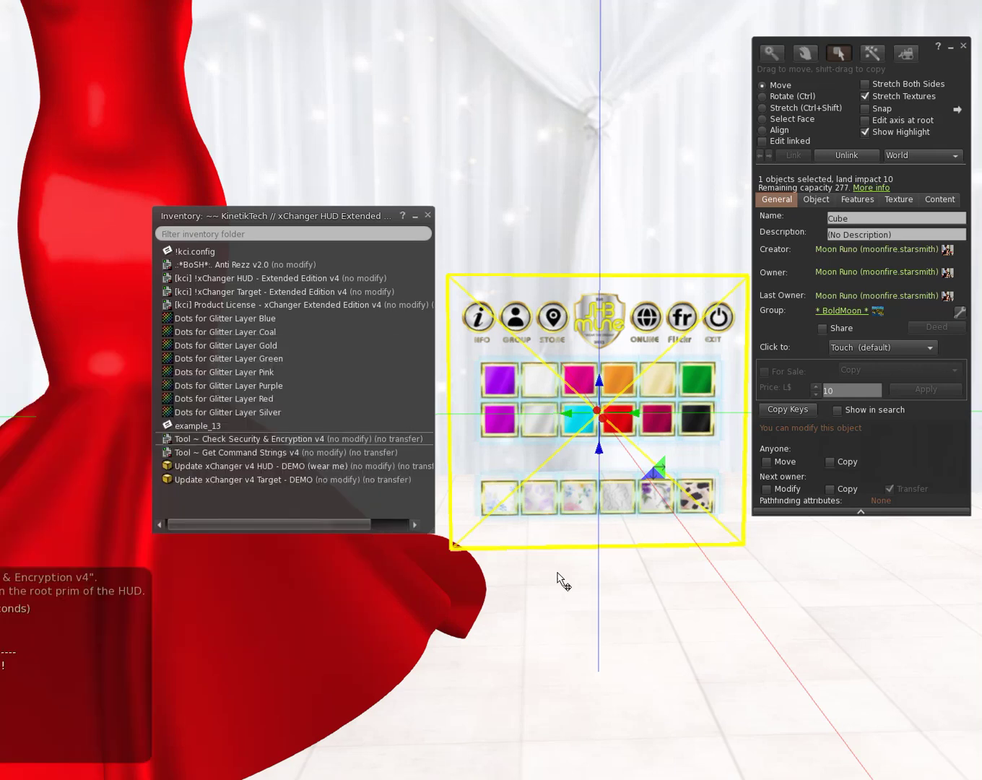
click(964, 49)
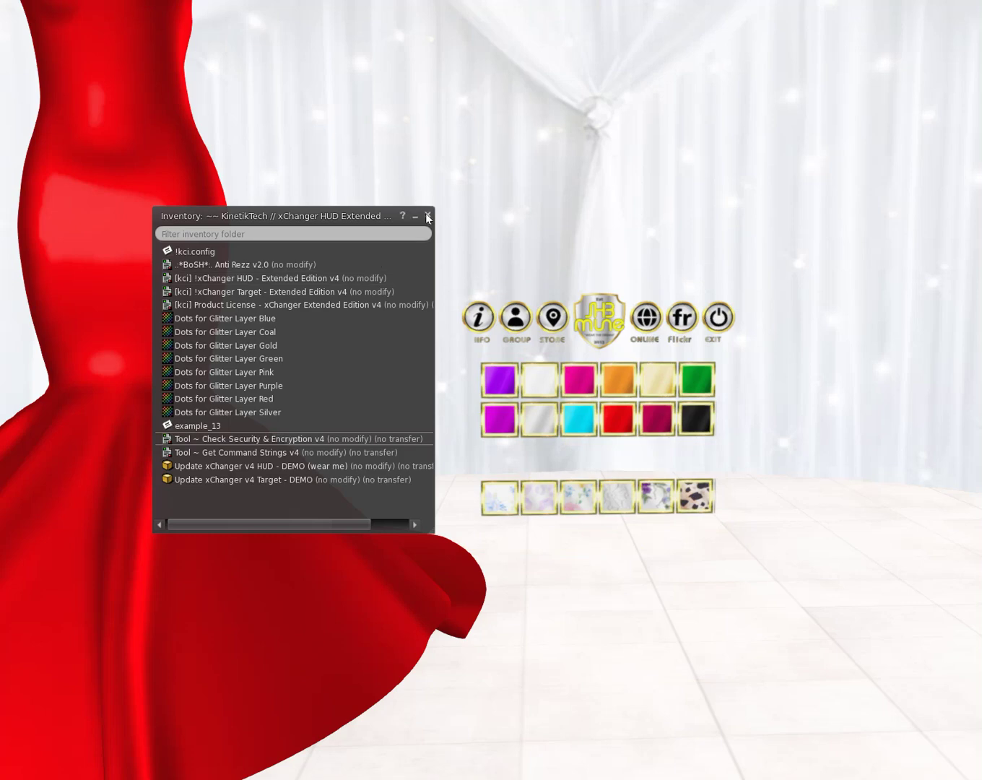
drag(324, 216, 981, 318)
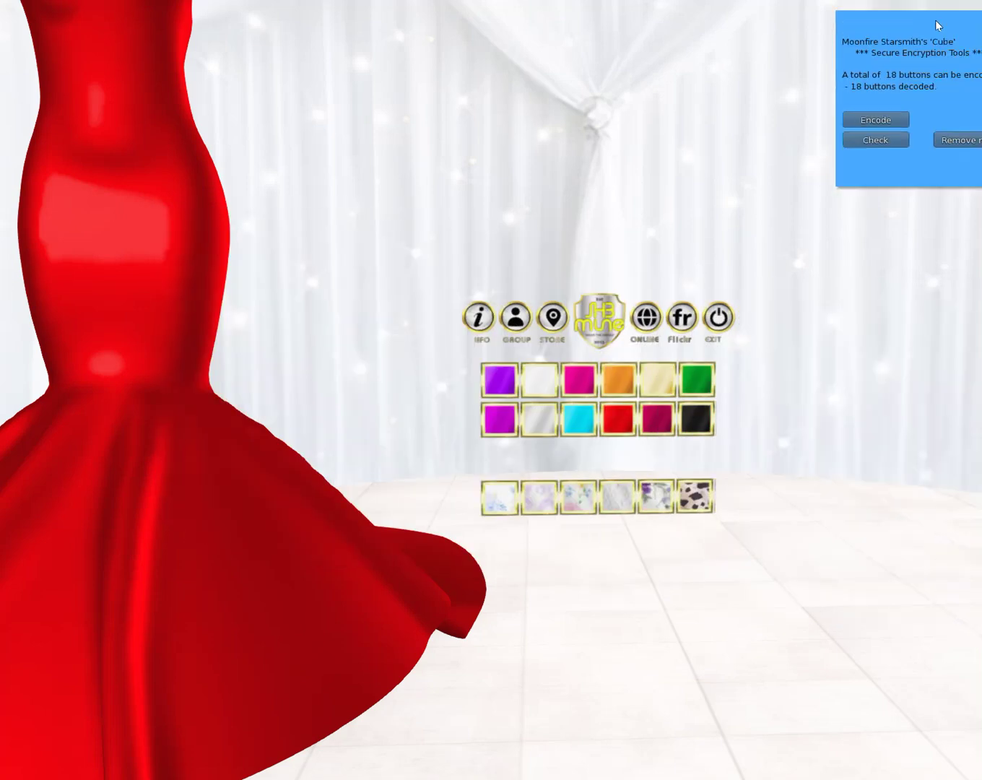
drag(884, 31, 818, 40)
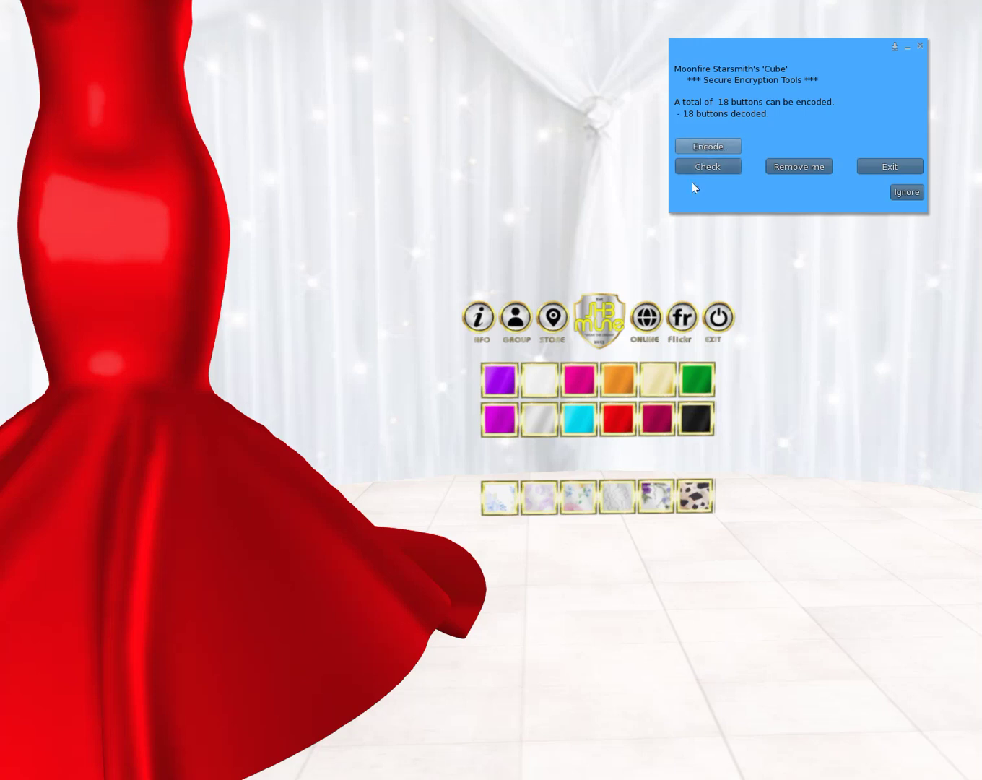
right_click(584, 435)
click(524, 439)
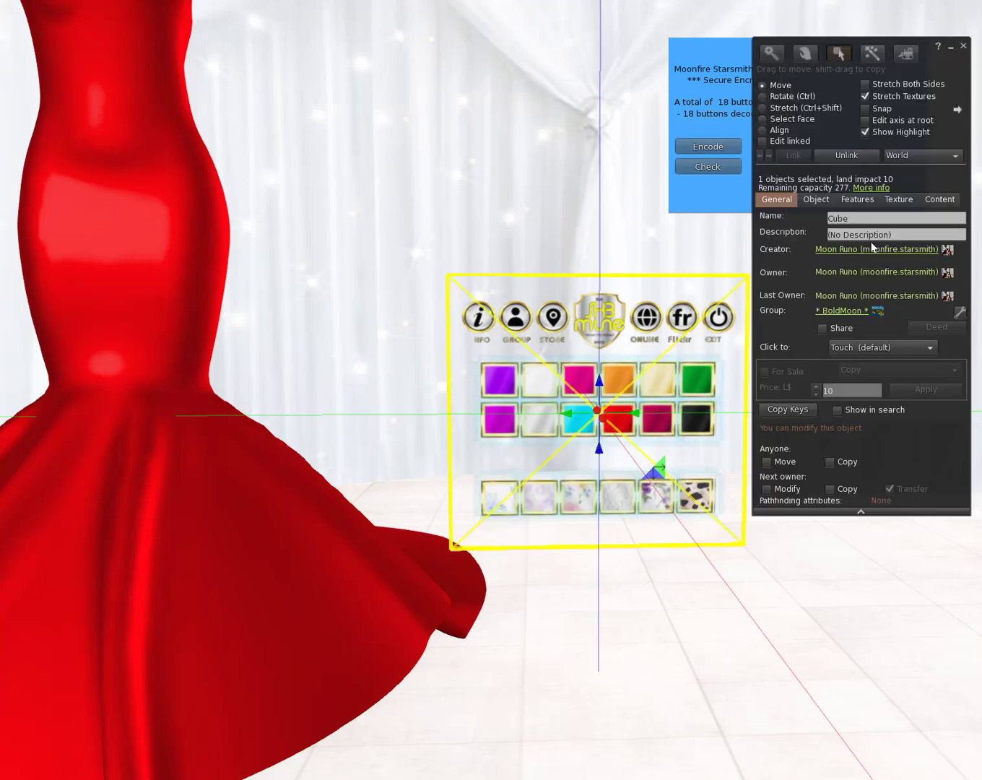
click(779, 143)
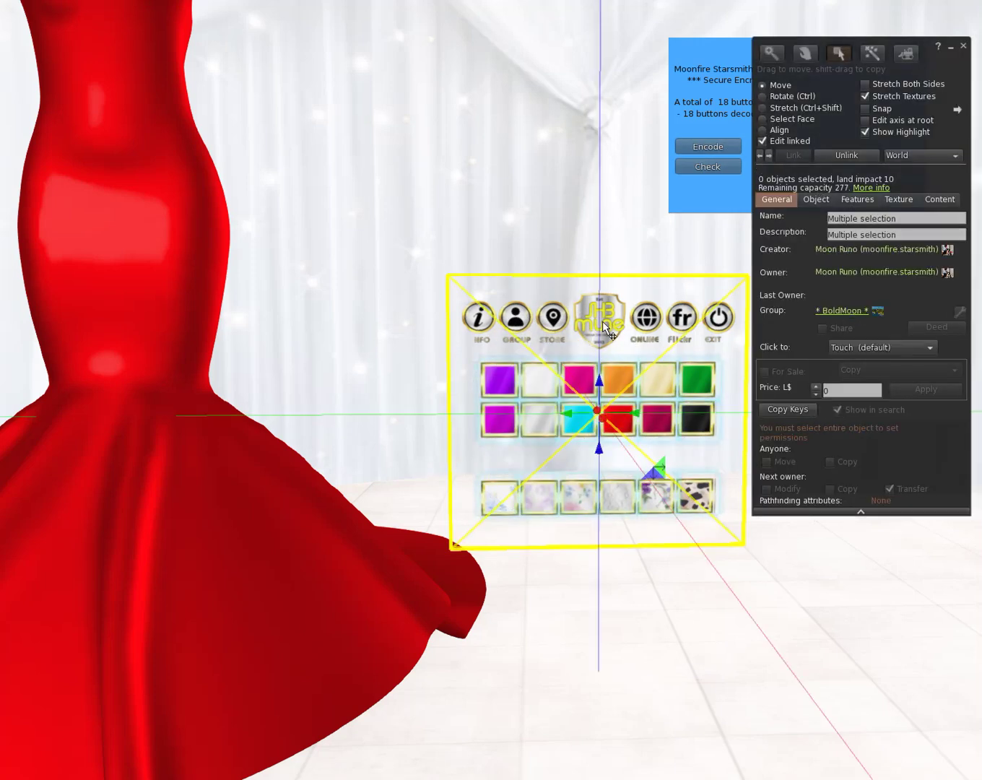
click(500, 381)
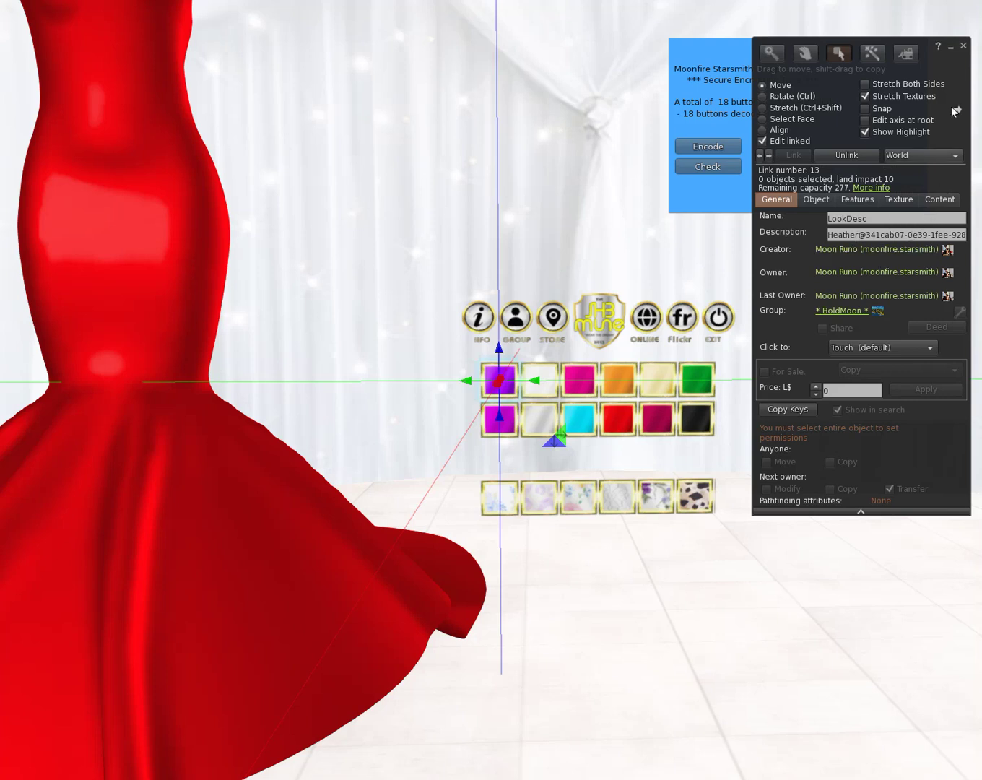
drag(963, 68, 388, 109)
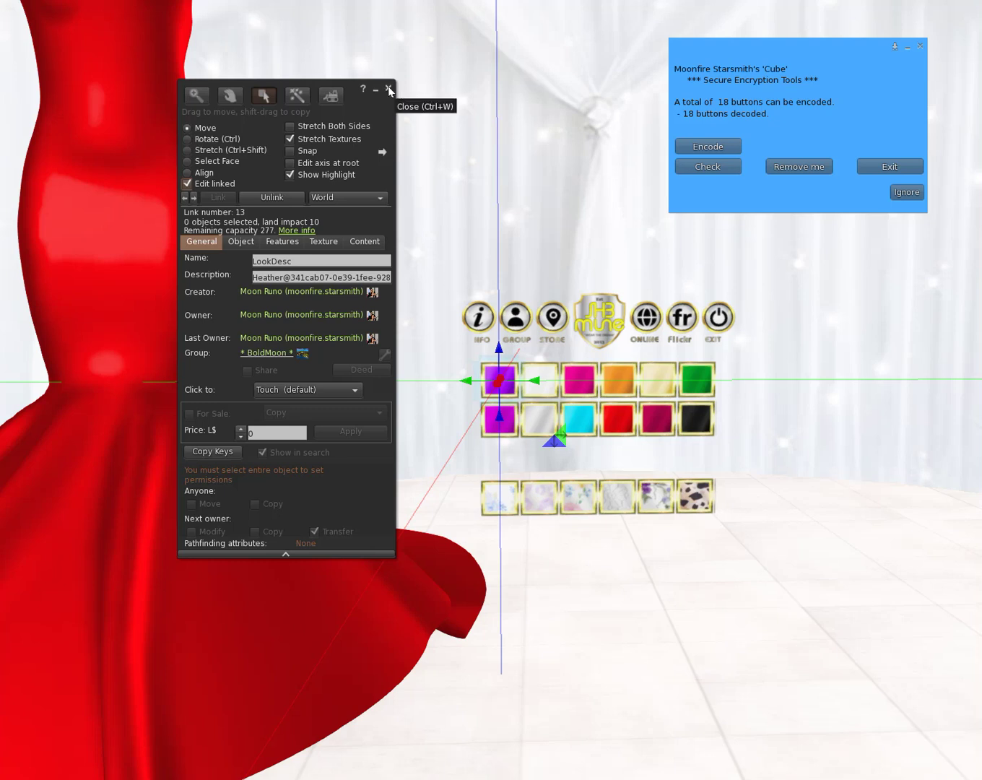
click(389, 86)
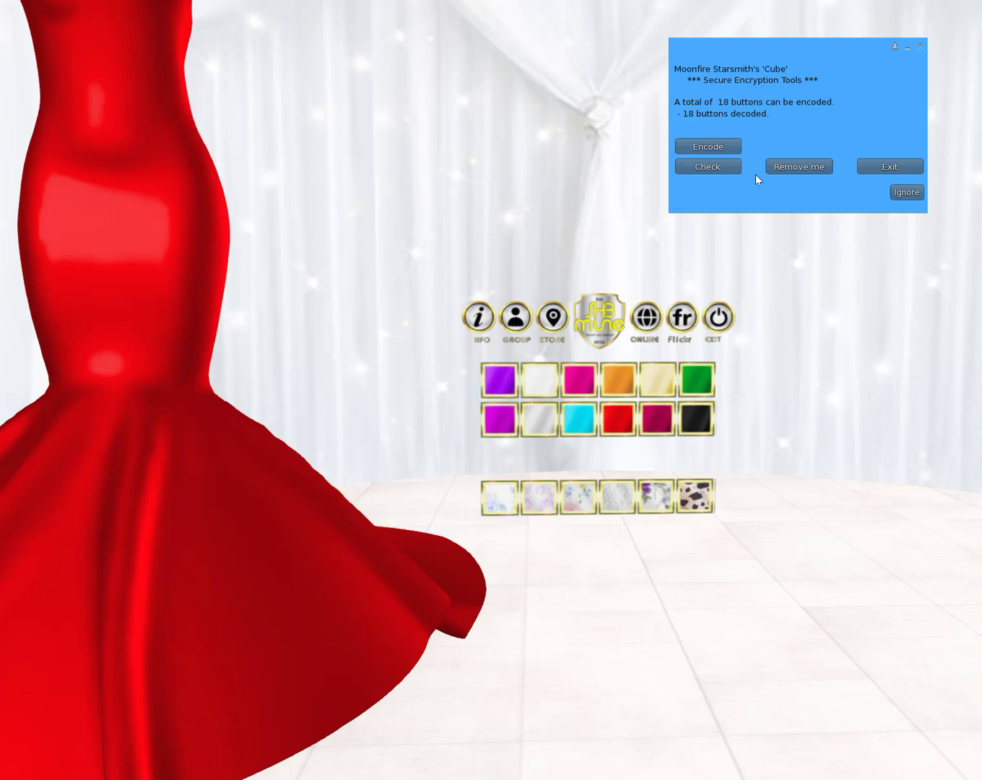
Step: Check the HUD's 18 buttons, confirm no configuration errors in chat, and encode them
click(707, 166)
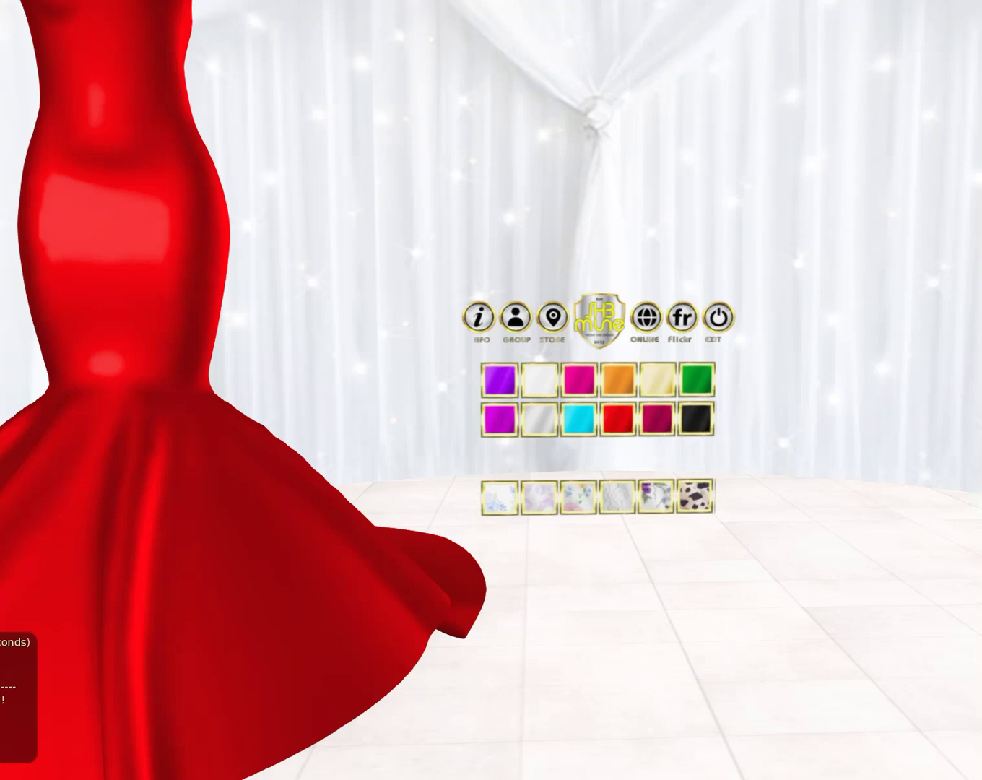
key(ctrl+h)
scroll(250, 510, down, 3)
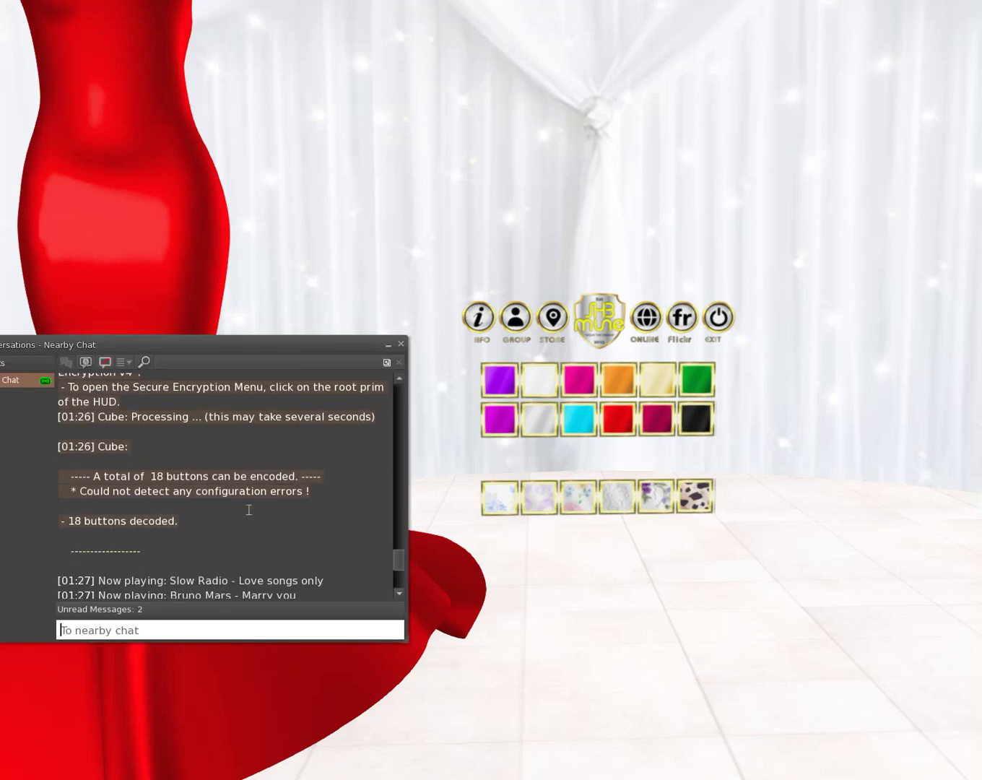
scroll(249, 510, down, 4)
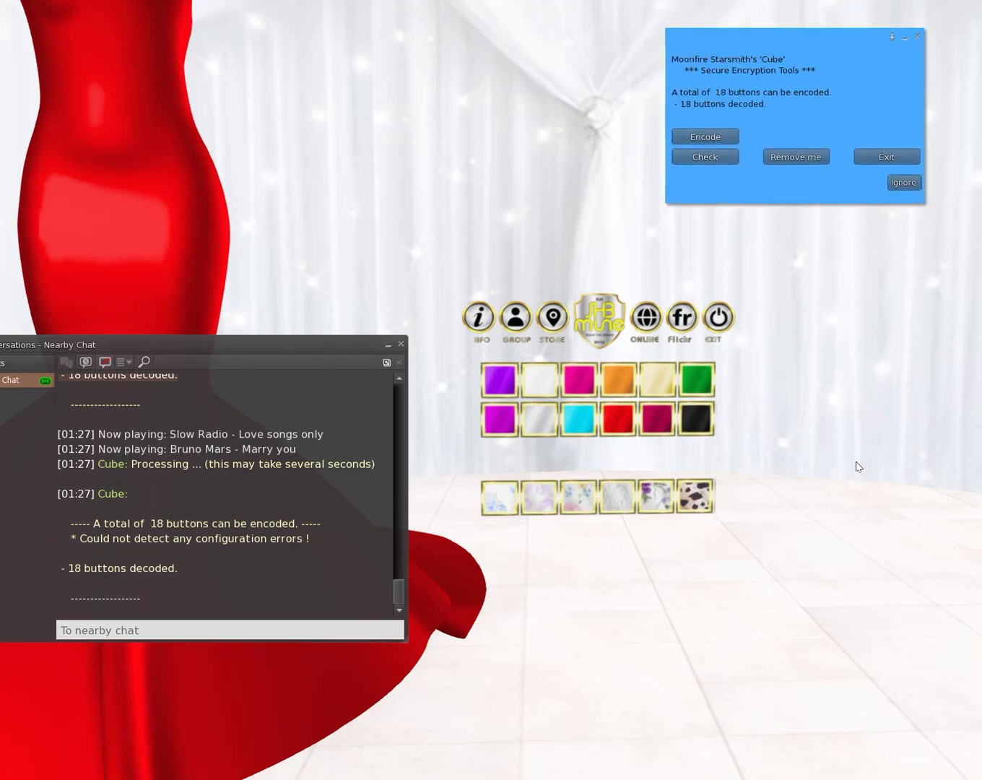
click(713, 138)
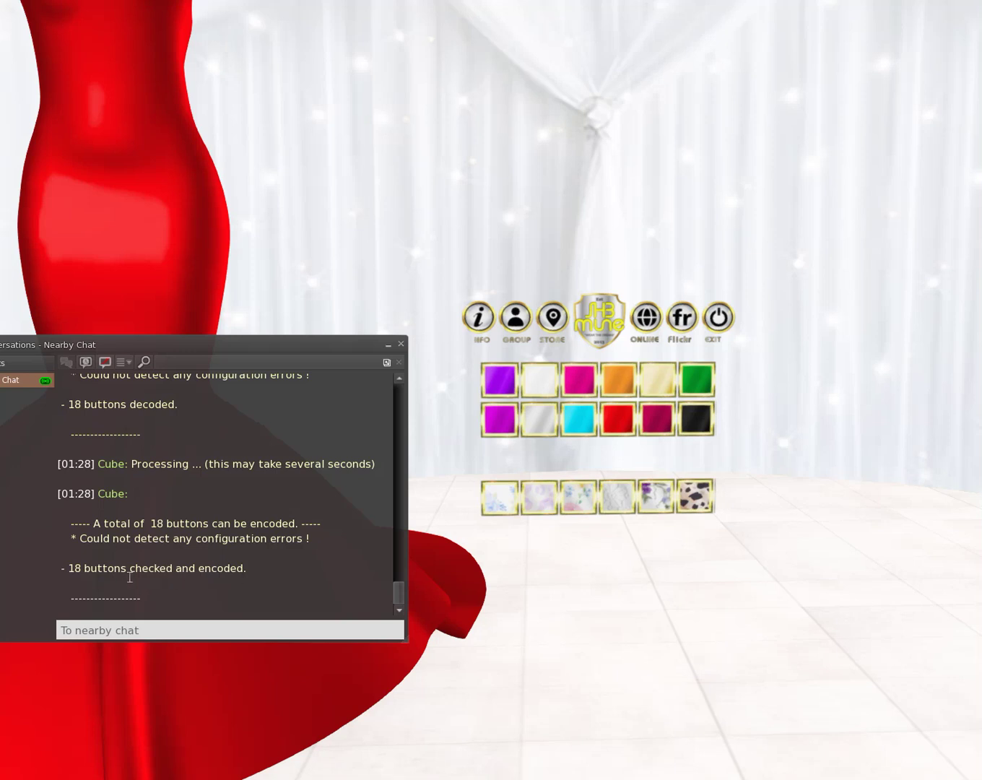
click(401, 346)
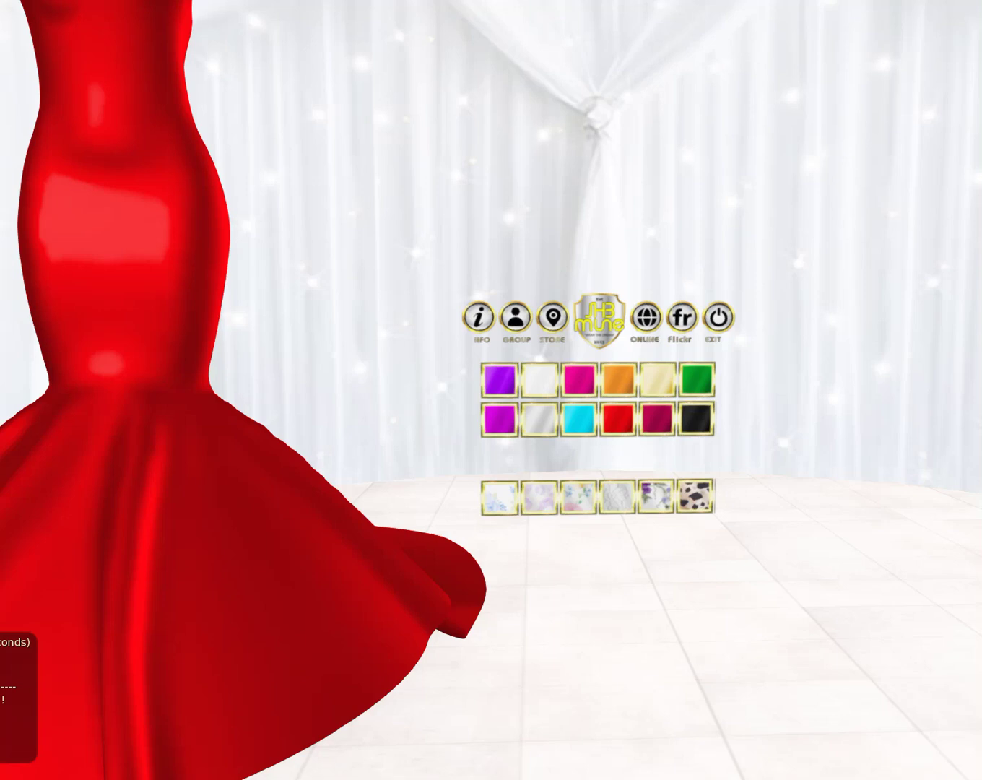
Step: Open the build tools in move-object edit mode with Edit linked turned on
key(ctrl+b)
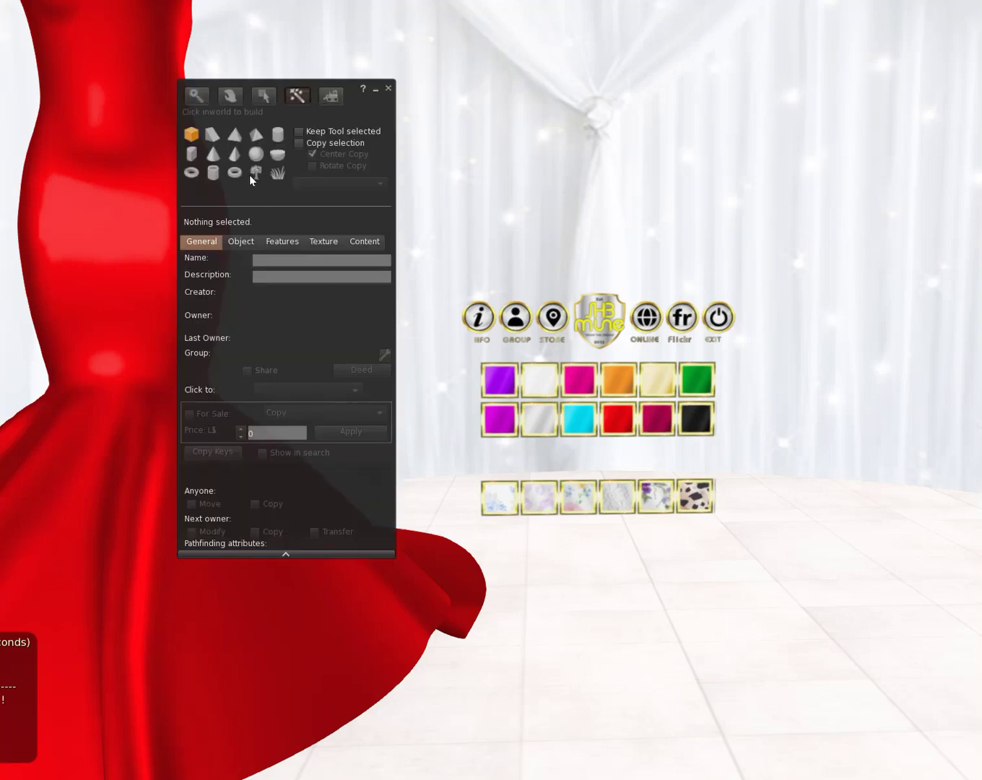
click(260, 96)
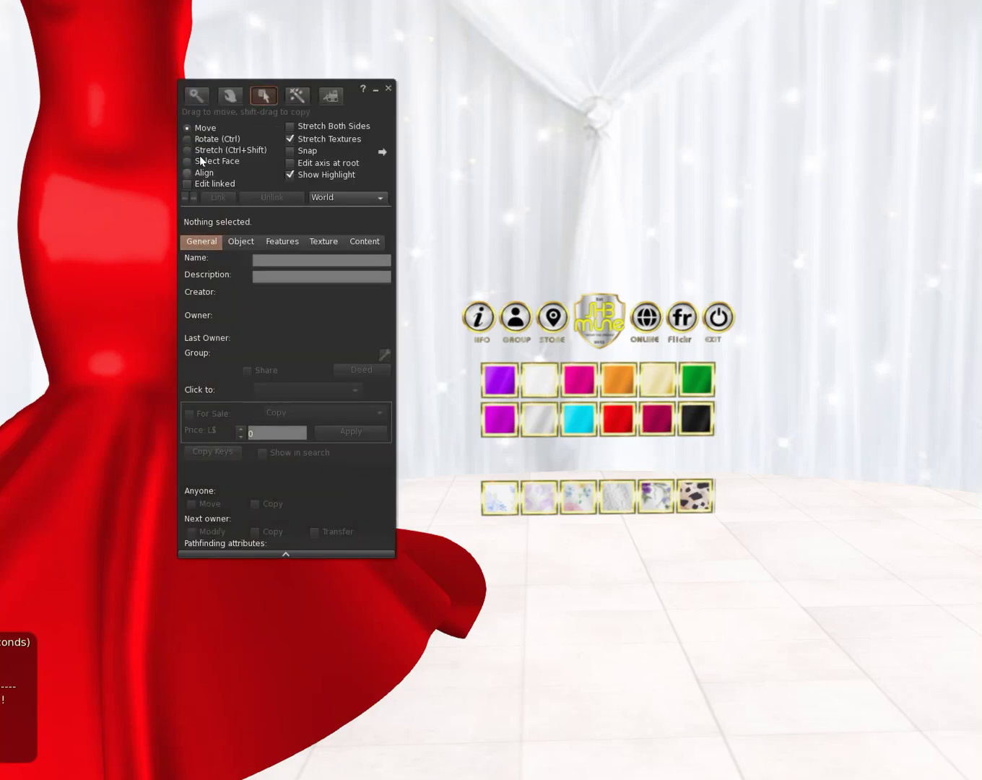
click(191, 164)
click(188, 128)
click(187, 183)
Step: Confirm the purple and texture swatches read #encoded, then turn Edit linked off
click(497, 381)
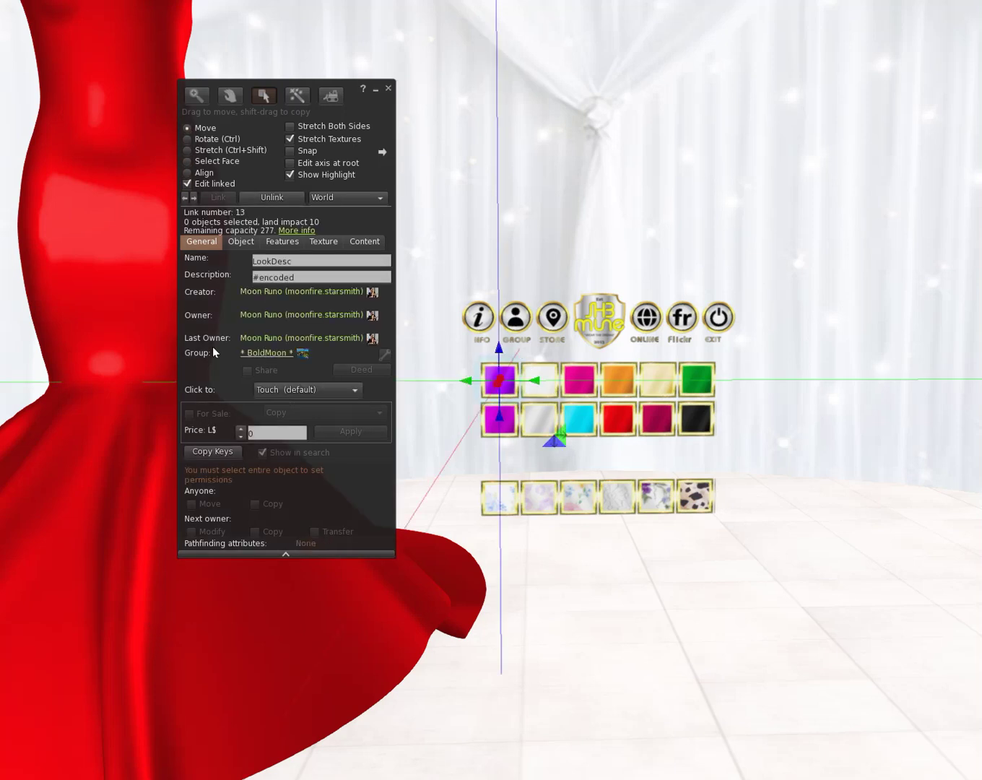
click(487, 498)
key(Escape)
click(659, 506)
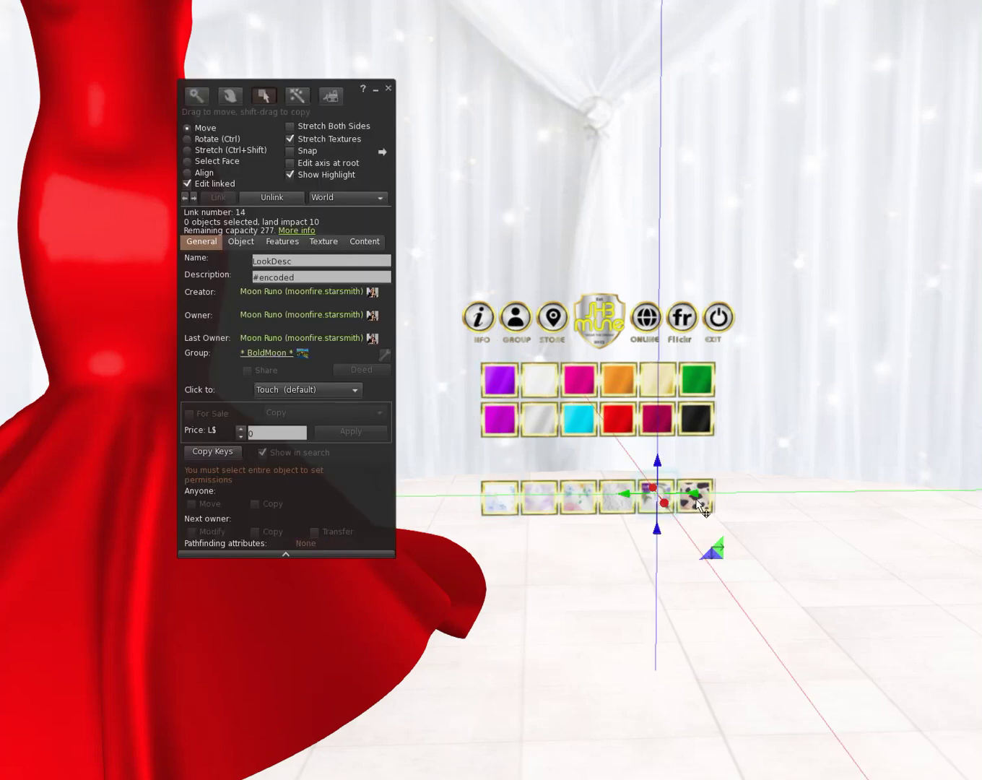
click(695, 499)
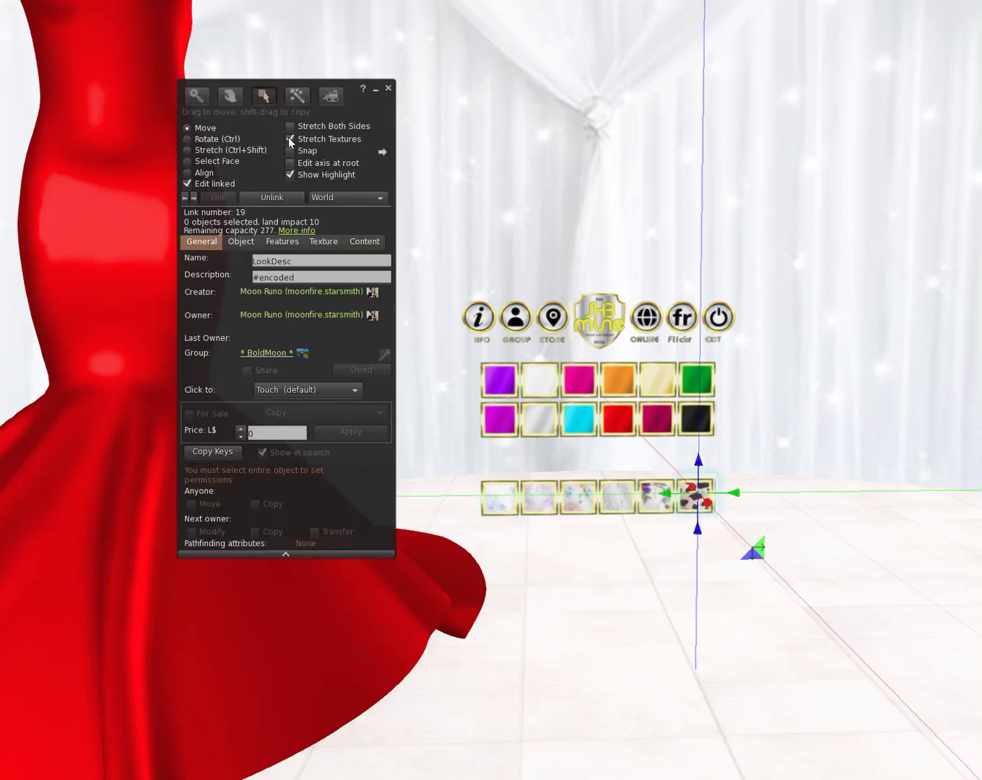
click(189, 183)
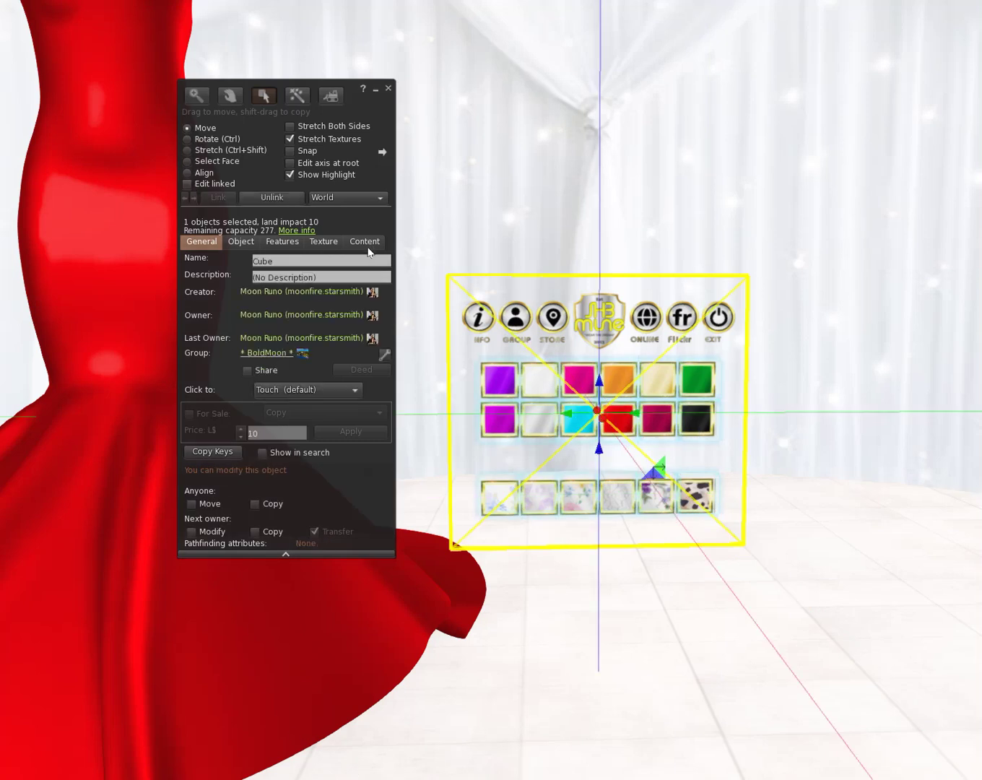
Step: Rename the HUD object from Cube to Heather Hud
click(288, 261)
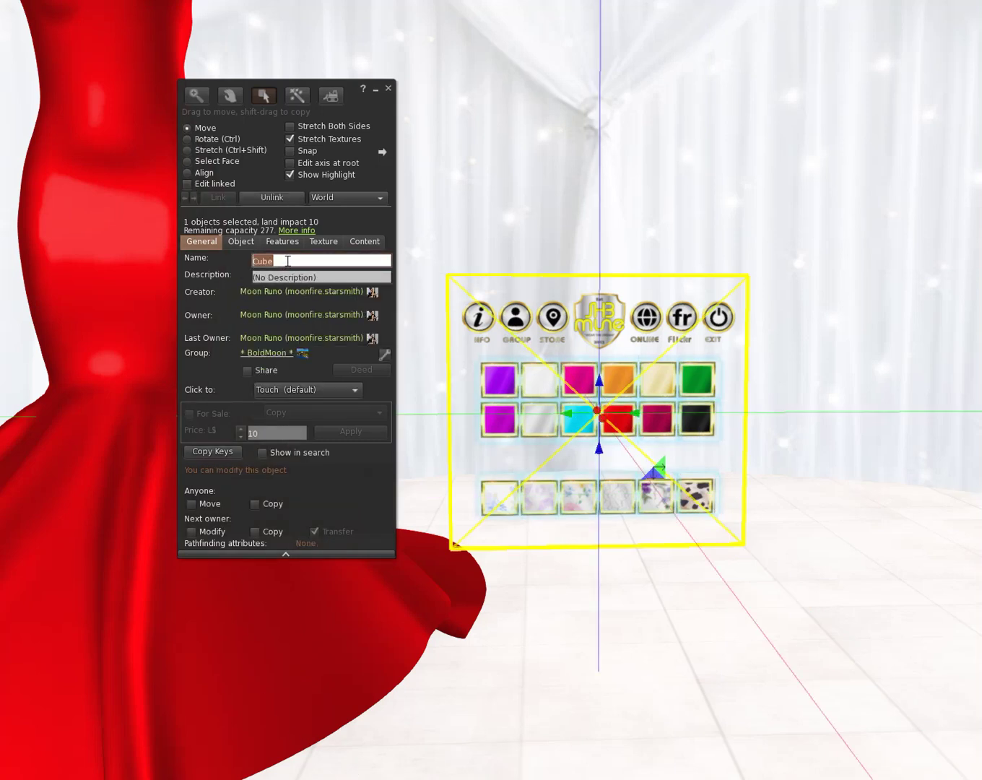
text(Heather H)
key(Tab)
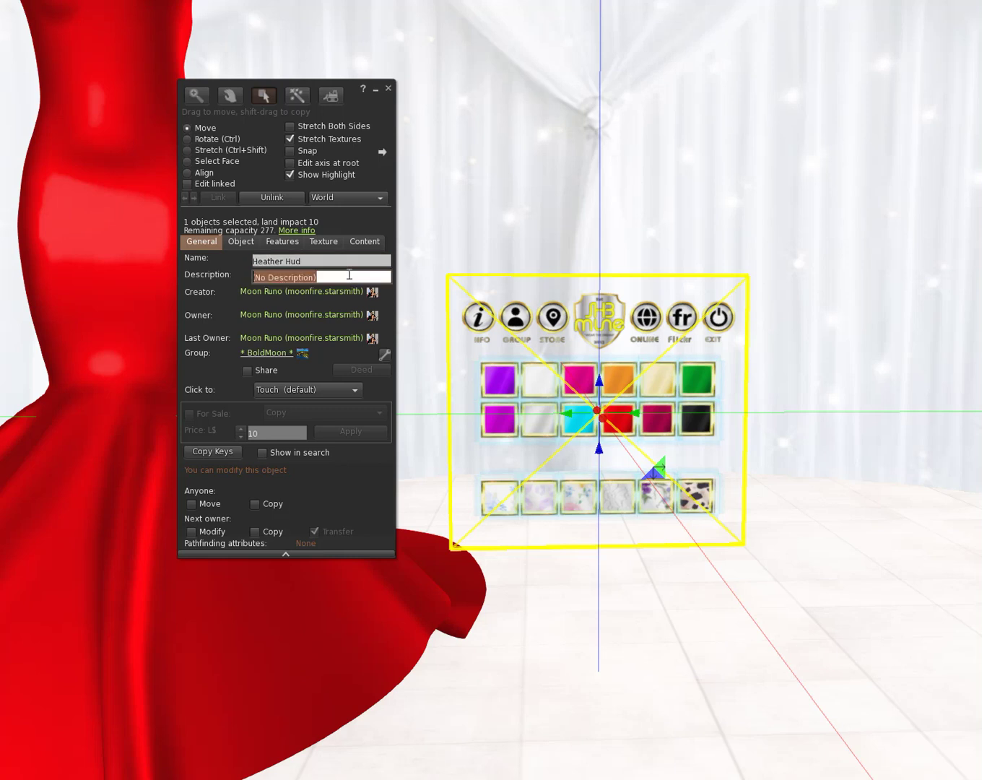
Step: Delete the Product License item from the HUD's contents and close the editor
click(369, 241)
right_click(263, 323)
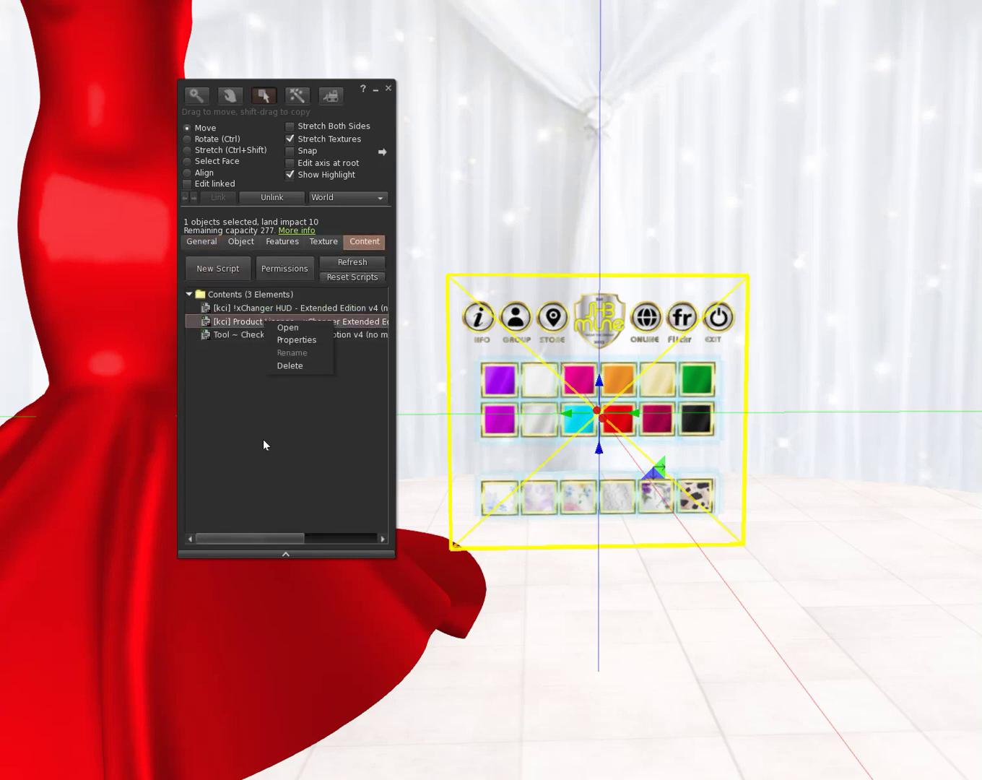
click(281, 365)
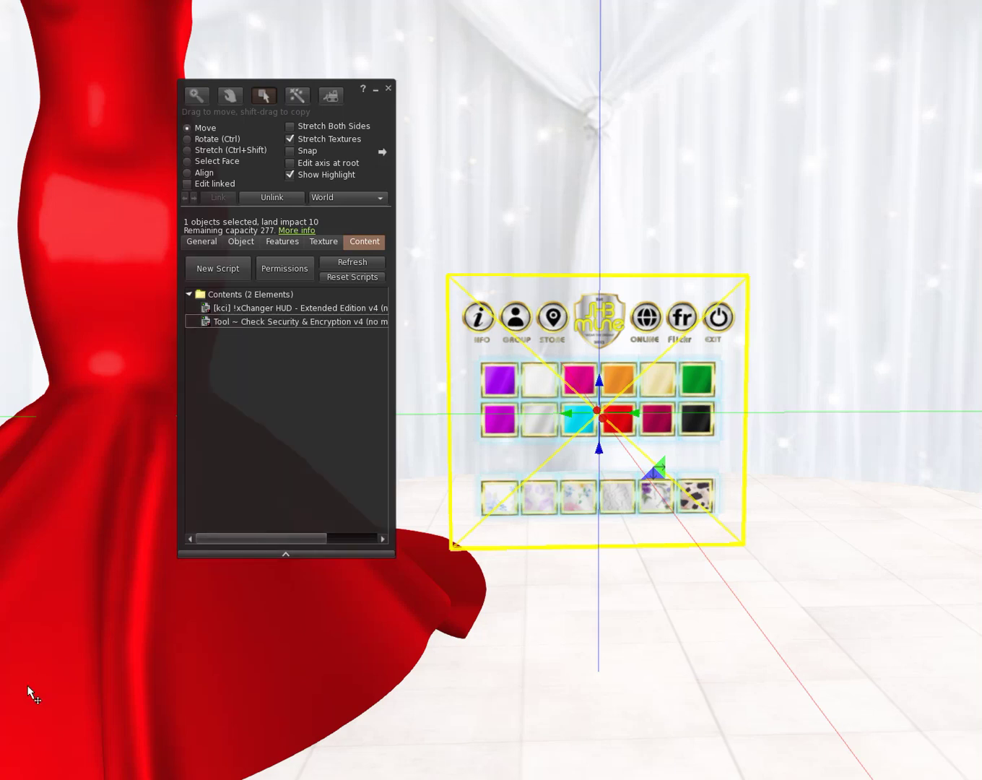
click(389, 89)
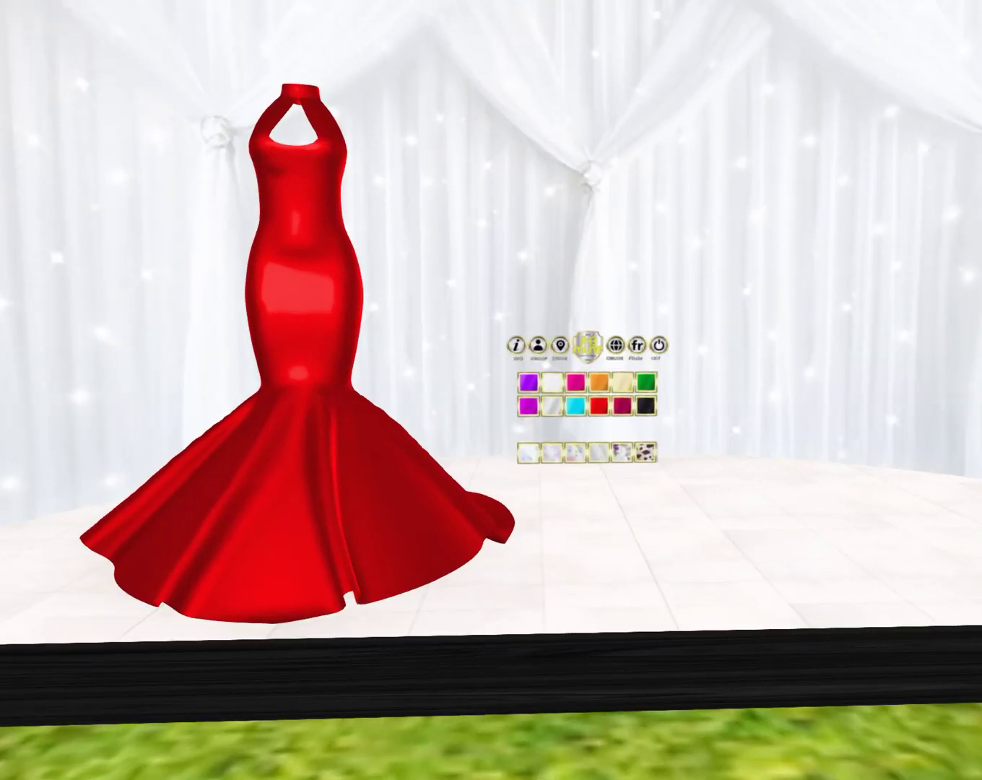
right_click(635, 405)
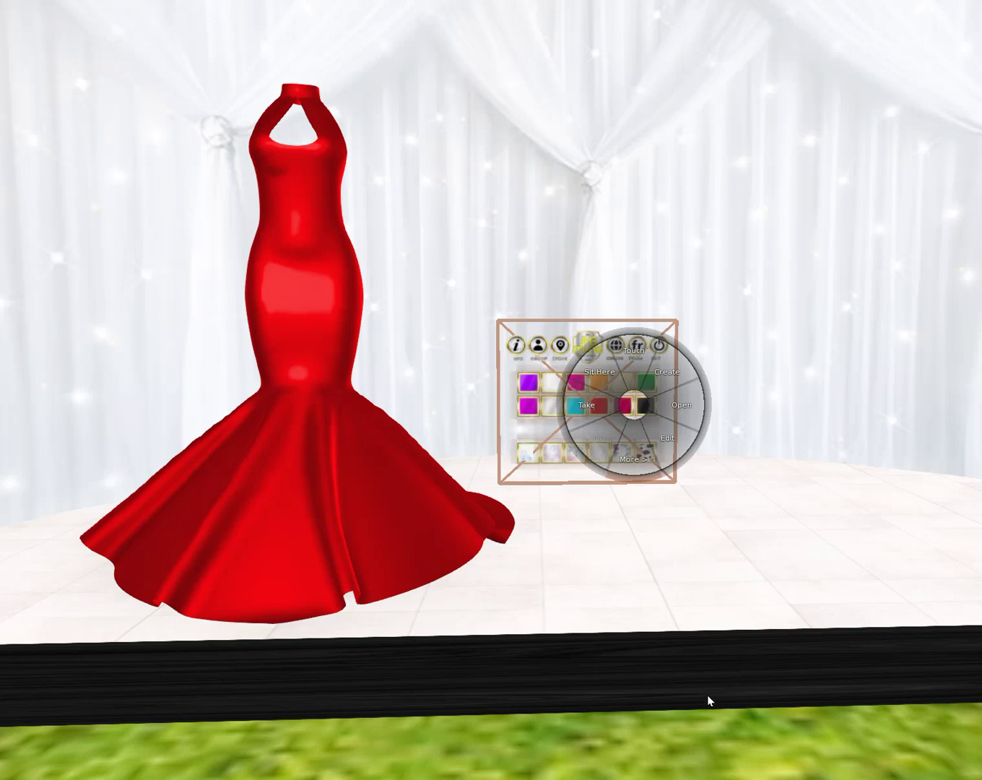
click(693, 717)
scroll(453, 519, up, 3)
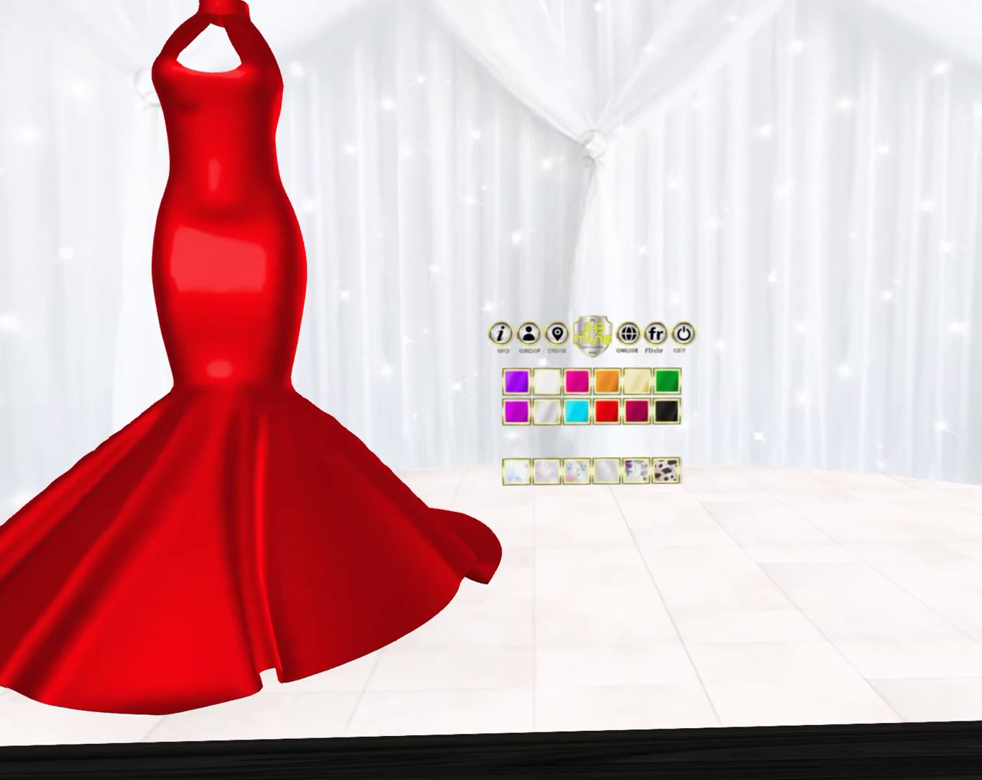
scroll(745, 436, down, 3)
scroll(746, 436, up, 3)
scroll(747, 439, down, 3)
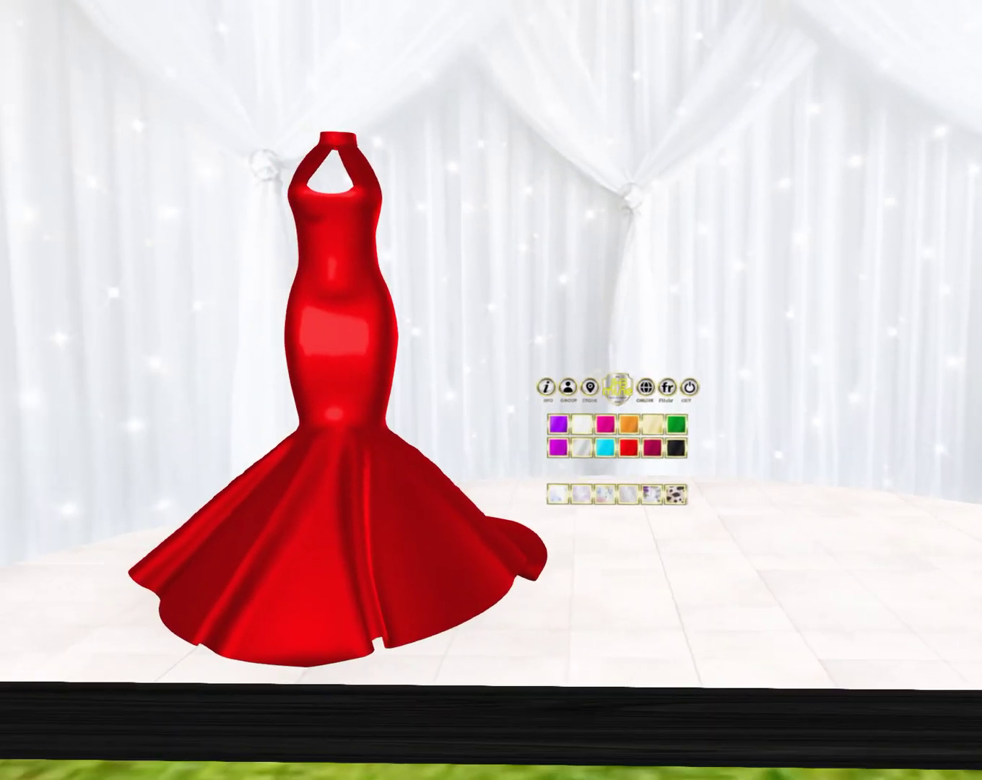
scroll(625, 696, up, 3)
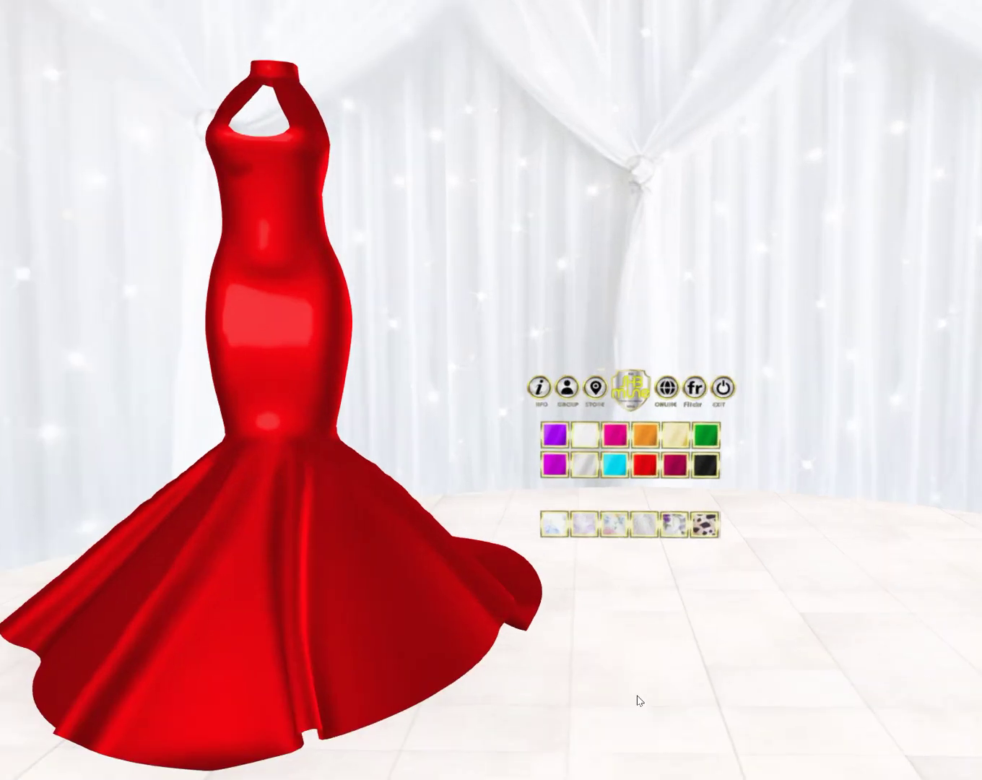